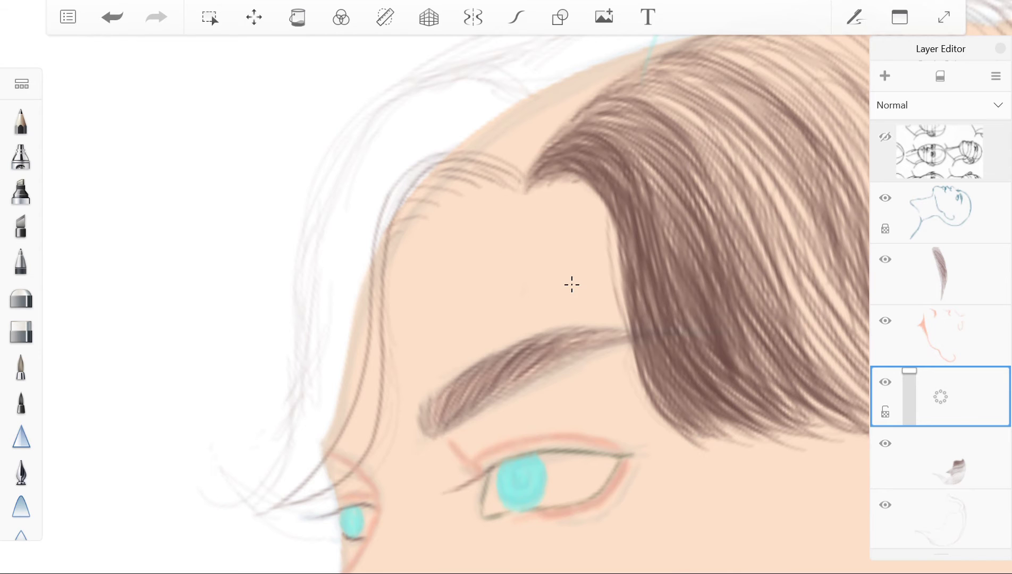
# Undo the short hairline strokes at the forehead's edge and try redrawing them below the front lock.
pyautogui.scroll(-5, 572, 284)
pyautogui.scroll(5, 452, 225)
pyautogui.hotkey('ctrl', 'z')
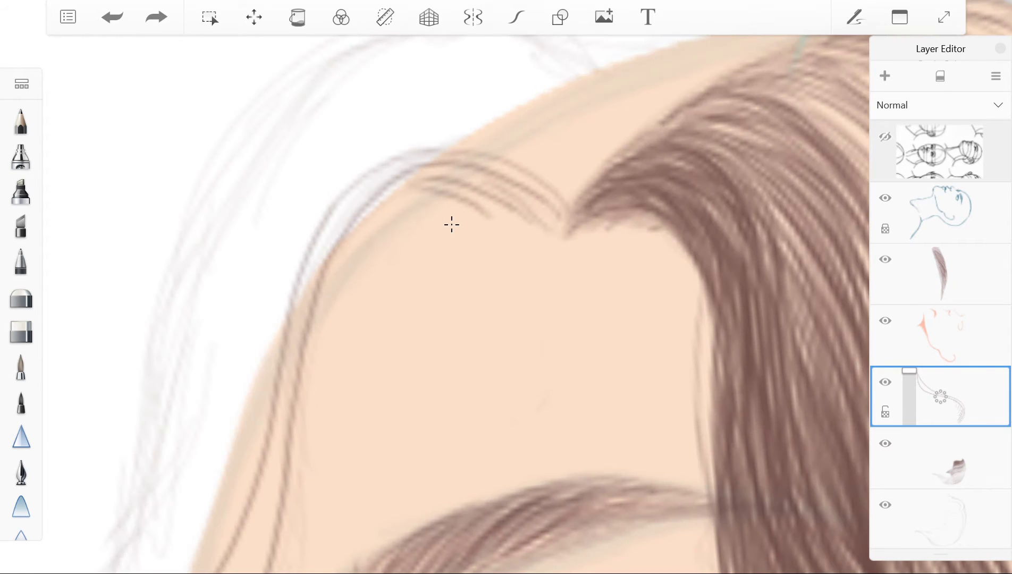
pyautogui.scroll(-5, 519, 226)
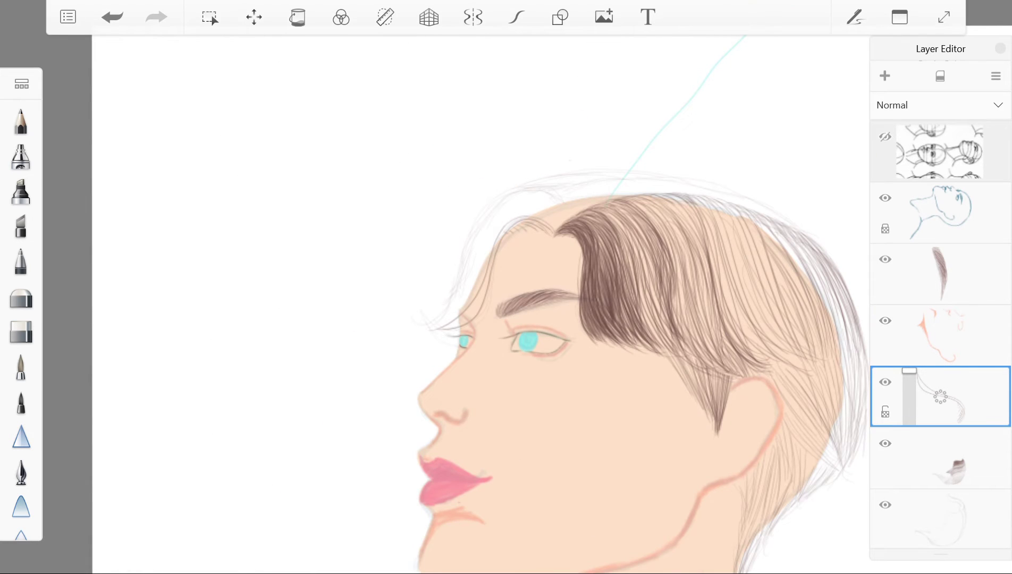
pyautogui.hotkey('ctrl', 'z')
pyautogui.scroll(5, 273, 203)
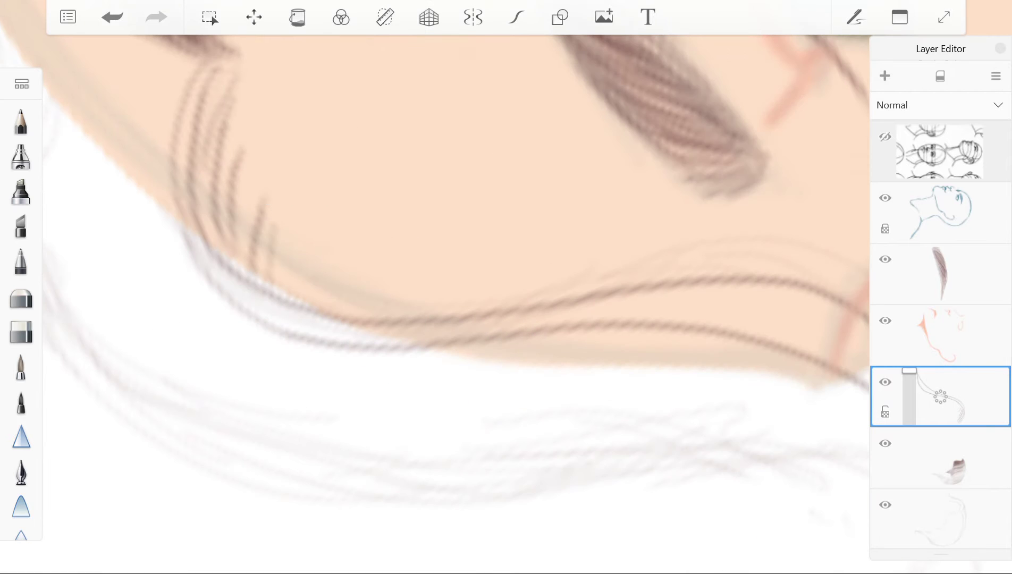
pyautogui.scroll(-5, 504, 287)
pyautogui.scroll(5, 504, 287)
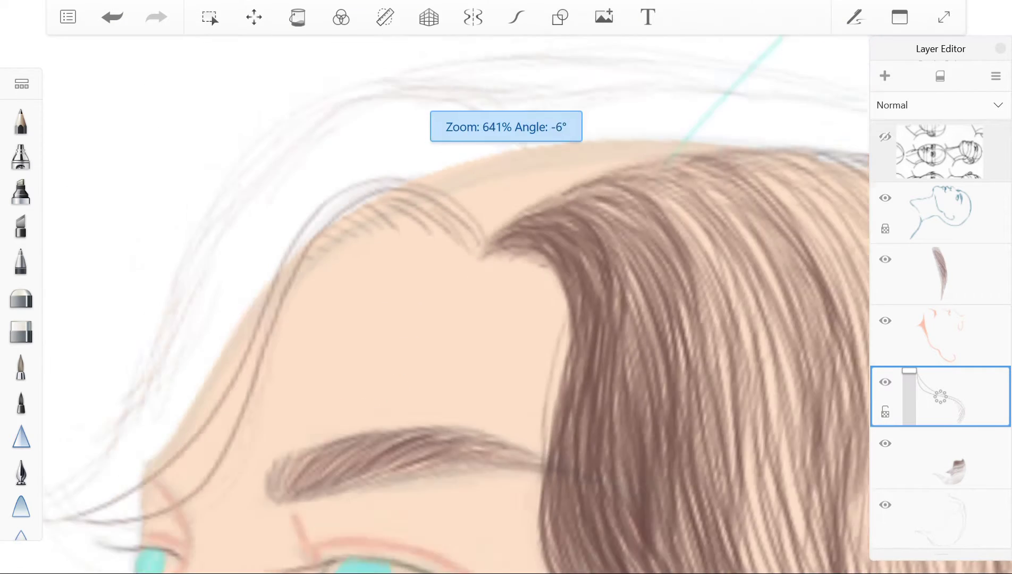
# Undo the last short hairline strokes along the forehead's edge.
pyautogui.scroll(-6, 505, 287)
pyautogui.scroll(-2, 505, 287)
pyautogui.scroll(6, 505, 287)
pyautogui.hotkey('ctrl', 'z')
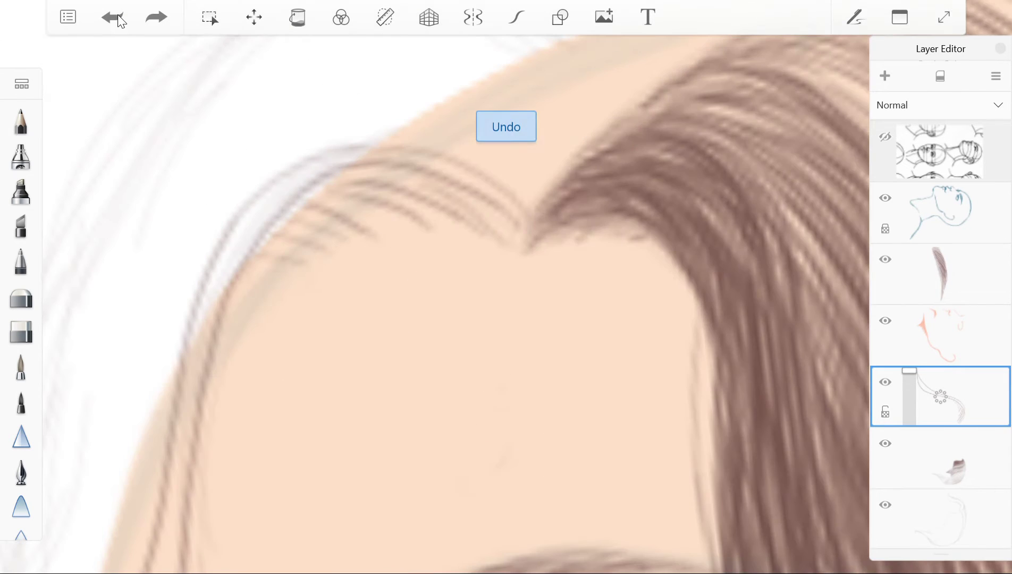
pyautogui.scroll(-3, 504, 287)
pyautogui.scroll(5, 493, 229)
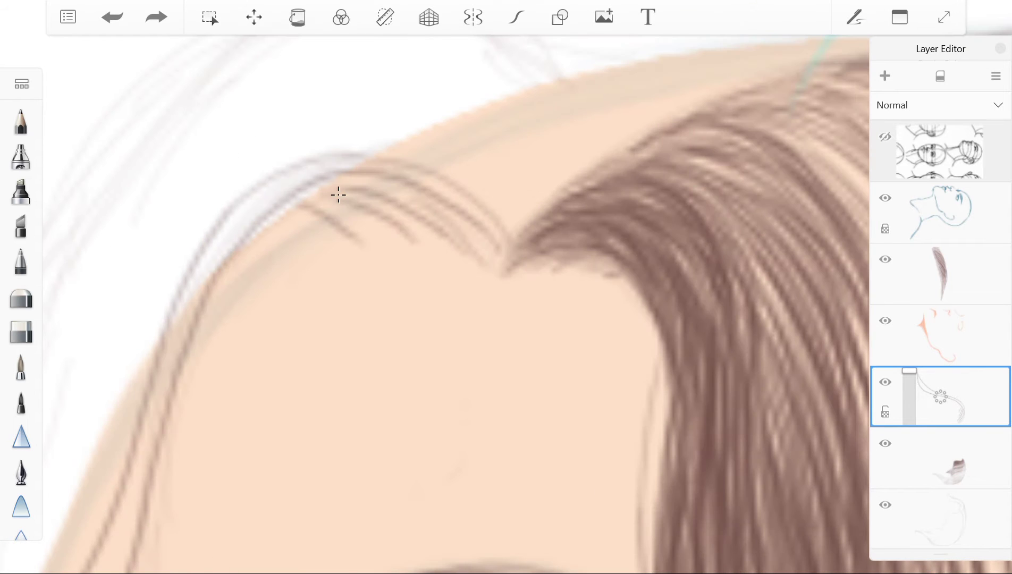
# Draw a dense row of short brown baby hairs along the hairline beneath the front lock.
pyautogui.hotkey('ctrl', 'y')
pyautogui.hotkey('ctrl', 'y')
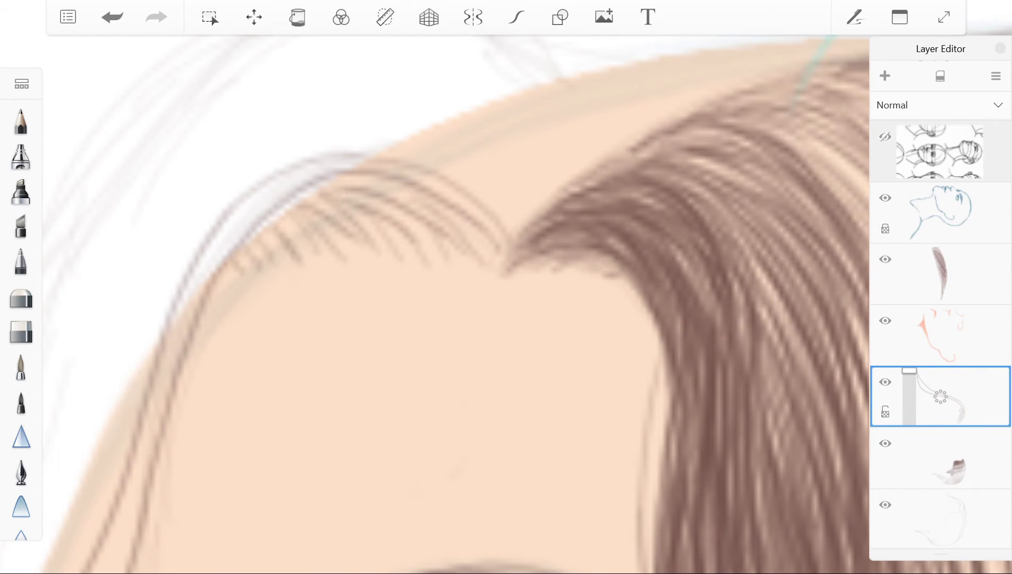
pyautogui.scroll(-3, 504, 287)
pyautogui.scroll(5, 504, 287)
pyautogui.scroll(-2, 377, 203)
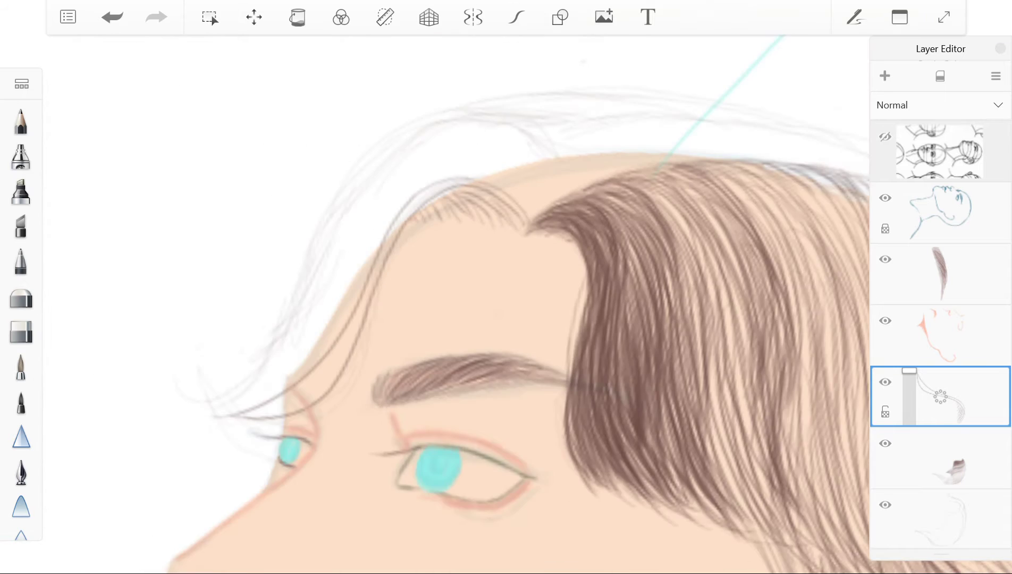
# Draw long curved strands for the front lock, from the parting down to its tip by the far eye.
pyautogui.scroll(1, 626, 116)
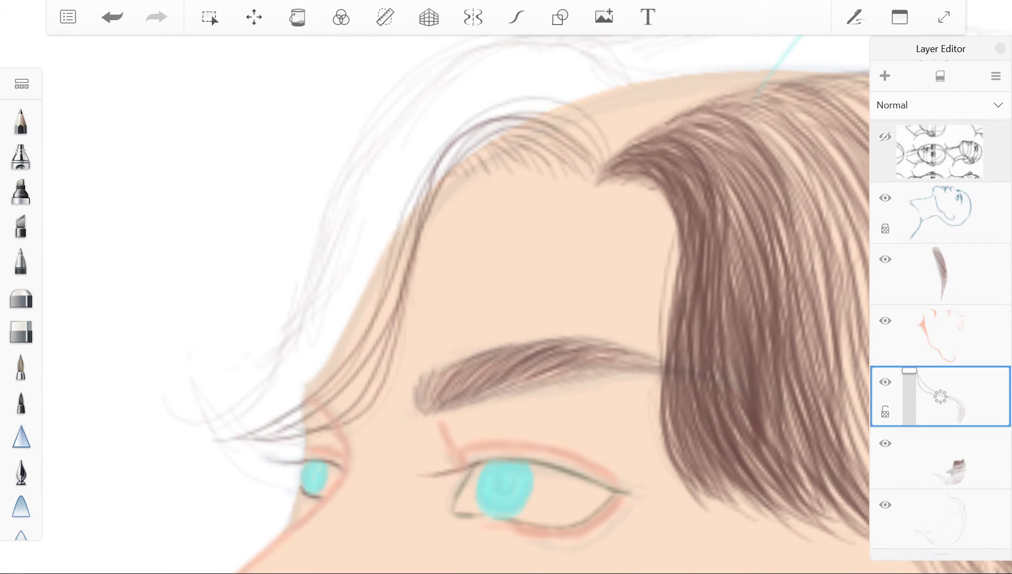
pyautogui.hotkey('ctrl', 'y')
pyautogui.hotkey('ctrl', 'y')
pyautogui.hotkey('ctrl', 'y')
pyautogui.hotkey('ctrl', 'y')
pyautogui.hotkey('ctrl', 'y')
pyautogui.hotkey('ctrl', 'y')
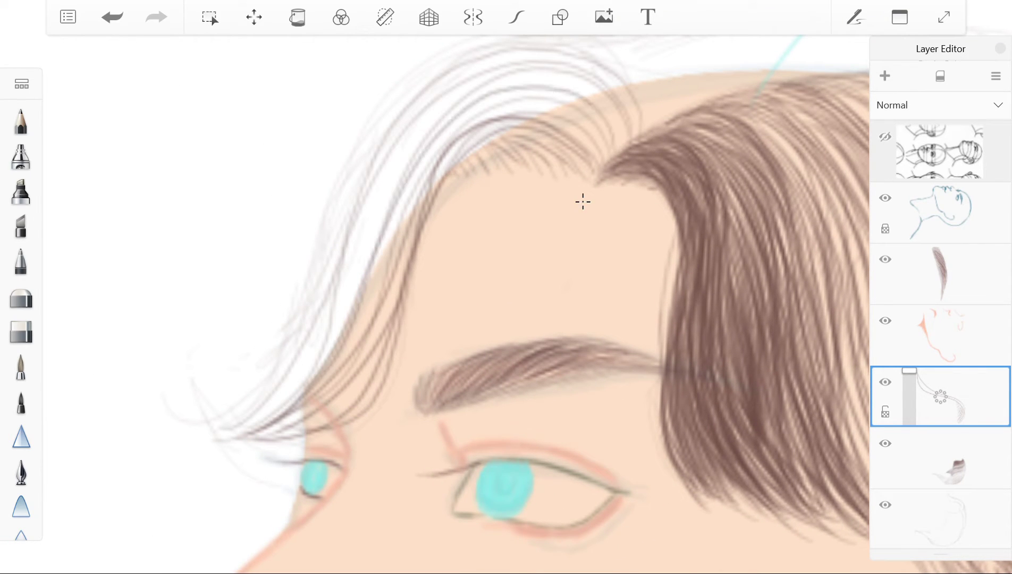
# Add more long strands along the front lock's outer curve, following the faint sketch outline over the forehead.
pyautogui.hotkey('ctrl', 'y')
pyautogui.hotkey('ctrl', 'y')
pyautogui.hotkey('ctrl', 'y')
pyautogui.hotkey('ctrl', 'y')
pyautogui.hotkey('ctrl', 'y')
pyautogui.hotkey('ctrl', 'y')
pyautogui.hotkey('ctrl', 'y')
pyautogui.hotkey('ctrl', 'y')
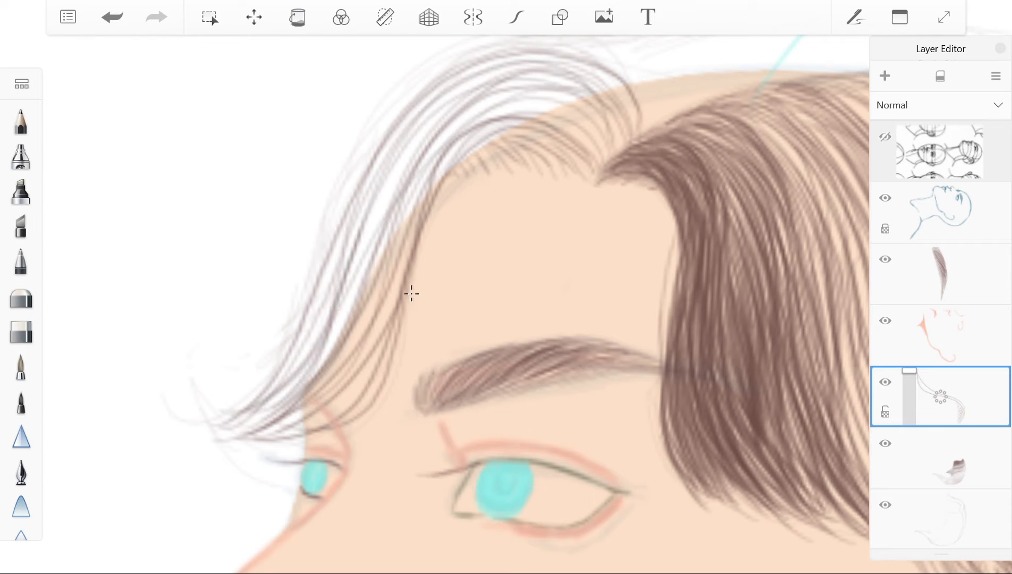
# Strengthen the front lock's inner edge with darker strokes from the parting down along the hairline.
pyautogui.hotkey('ctrl', 'y')
pyautogui.hotkey('ctrl', 'y')
pyautogui.hotkey('ctrl', 'y')
pyautogui.hotkey('ctrl', 'y')
pyautogui.hotkey('ctrl', 'y')
pyautogui.hotkey('ctrl', 'y')
pyautogui.hotkey('ctrl', 'y')
pyautogui.hotkey('ctrl', 'y')
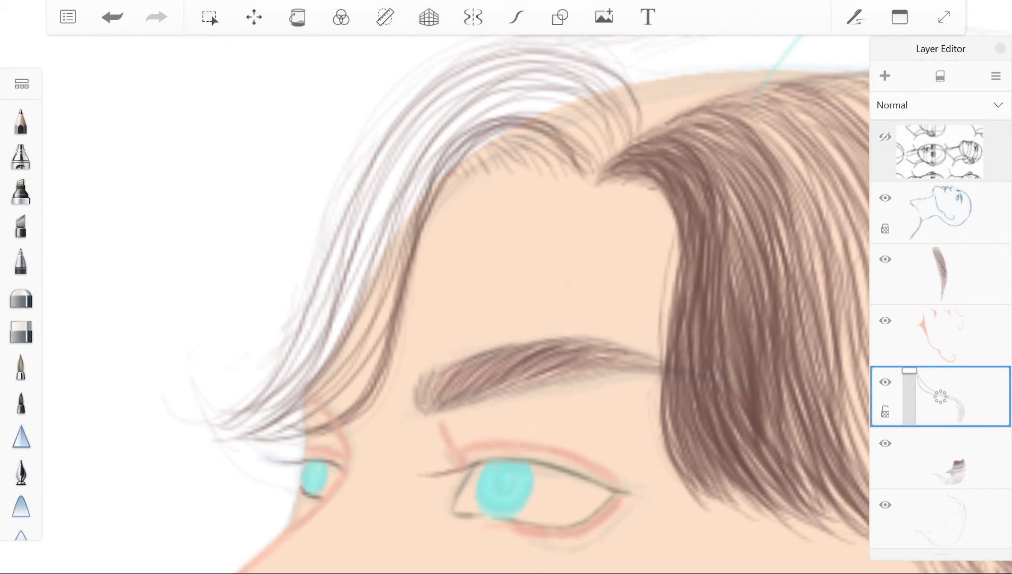
# Fill the band just outside the front lock's inner edge with fine overlapping strands.
pyautogui.hotkey('ctrl', 'y')
pyautogui.hotkey('ctrl', 'y')
pyautogui.hotkey('ctrl', 'y')
pyautogui.hotkey('ctrl', 'y')
pyautogui.hotkey('ctrl', 'y')
pyautogui.hotkey('ctrl', 'y')
pyautogui.hotkey('ctrl', 'y')
pyautogui.hotkey('ctrl', 'y')
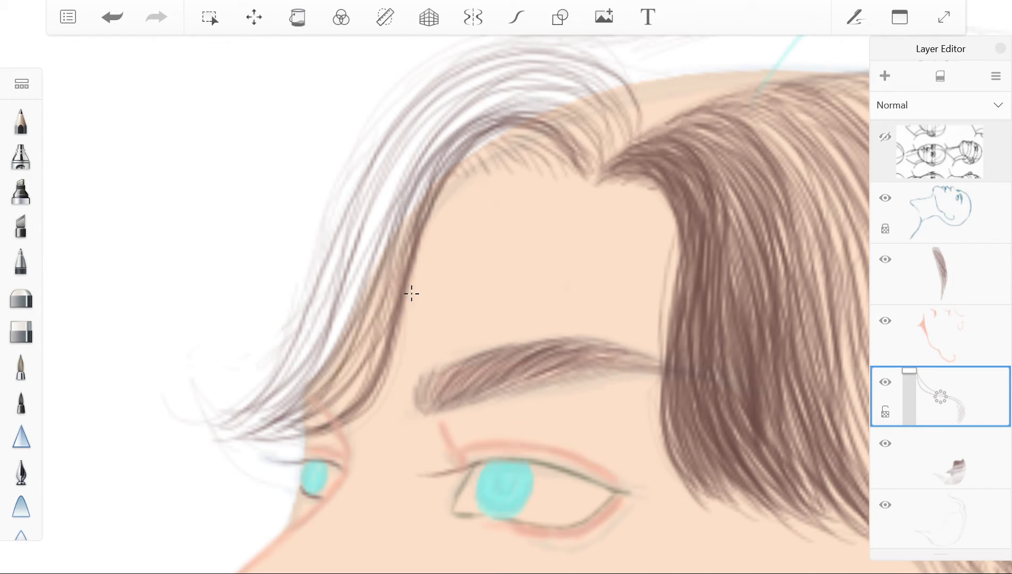
# Layer strands through the middle of the front lock, tapering them into the tip at the far eye.
pyautogui.hotkey('ctrl', 'y')
pyautogui.hotkey('ctrl', 'y')
pyautogui.hotkey('ctrl', 'y')
pyautogui.hotkey('ctrl', 'y')
pyautogui.hotkey('ctrl', 'y')
pyautogui.hotkey('ctrl', 'y')
pyautogui.hotkey('ctrl', 'y')
pyautogui.hotkey('ctrl', 'y')
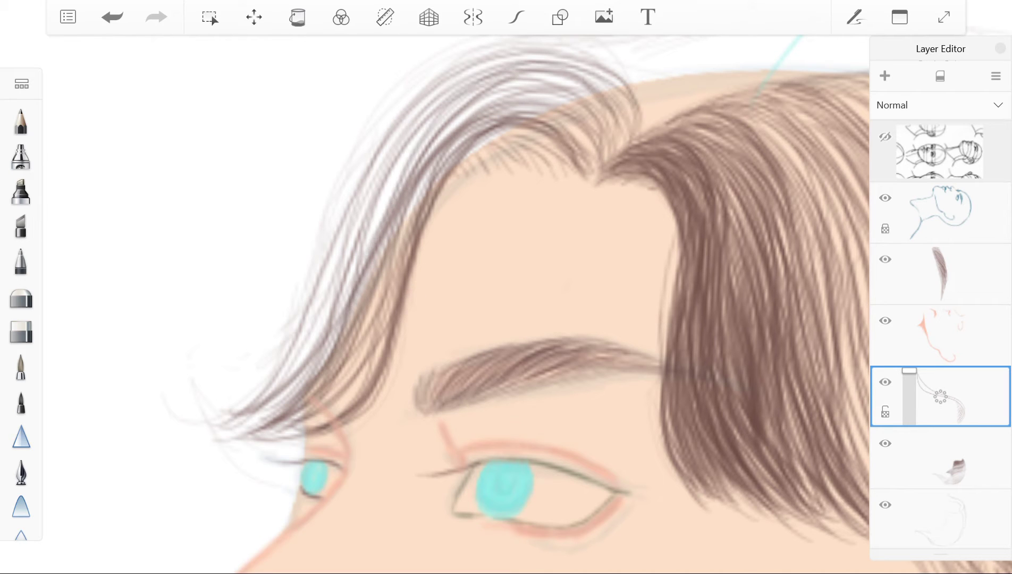
# Fill the gaps in the outer half of the front lock with long curved strands.
pyautogui.hotkey('ctrl', 'y')
pyautogui.hotkey('ctrl', 'y')
pyautogui.hotkey('ctrl', 'y')
pyautogui.hotkey('ctrl', 'y')
pyautogui.hotkey('ctrl', 'y')
pyautogui.hotkey('ctrl', 'y')
pyautogui.hotkey('ctrl', 'y')
pyautogui.hotkey('ctrl', 'y')
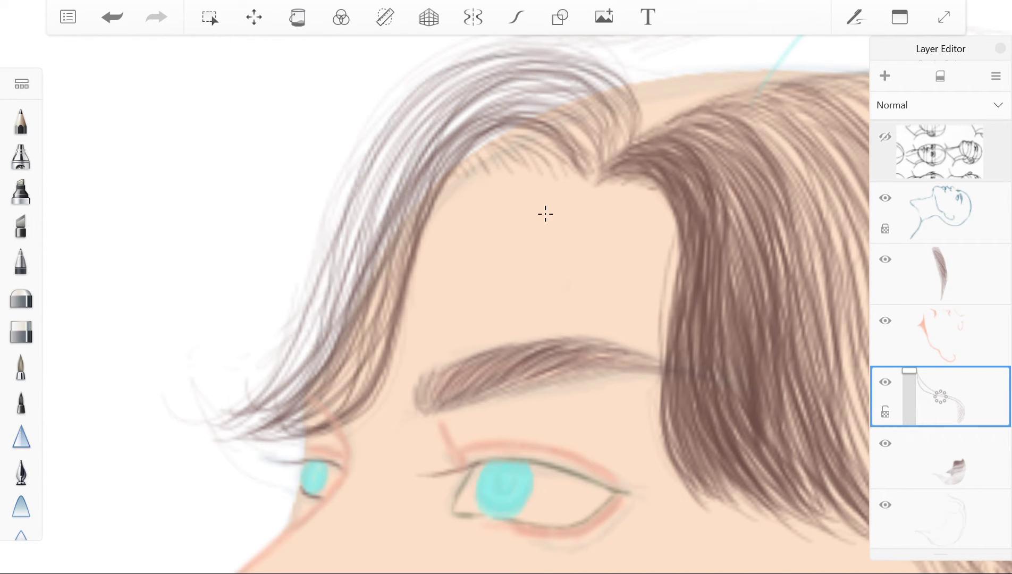
# Add finishing strands across the top and sides of the front lock to even out its density.
pyautogui.hotkey('ctrl', 'y')
pyautogui.hotkey('ctrl', 'y')
pyautogui.hotkey('ctrl', 'y')
pyautogui.hotkey('ctrl', 'y')
pyautogui.hotkey('ctrl', 'y')
pyautogui.hotkey('ctrl', 'y')
pyautogui.hotkey('ctrl', 'y')
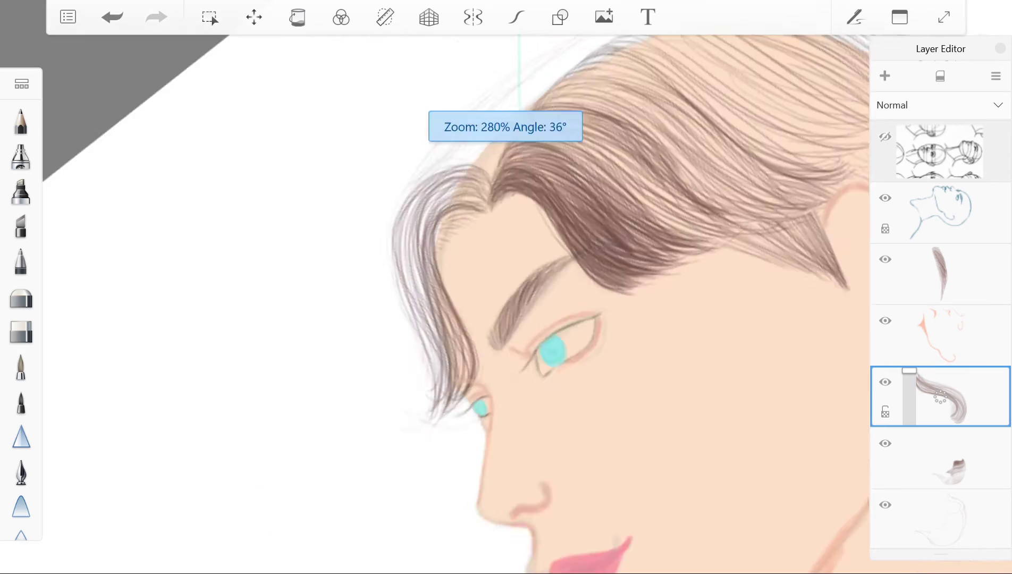
# Draw arched strands rising from the parting over the top of the front lock.
pyautogui.scroll(5, 466, 204)
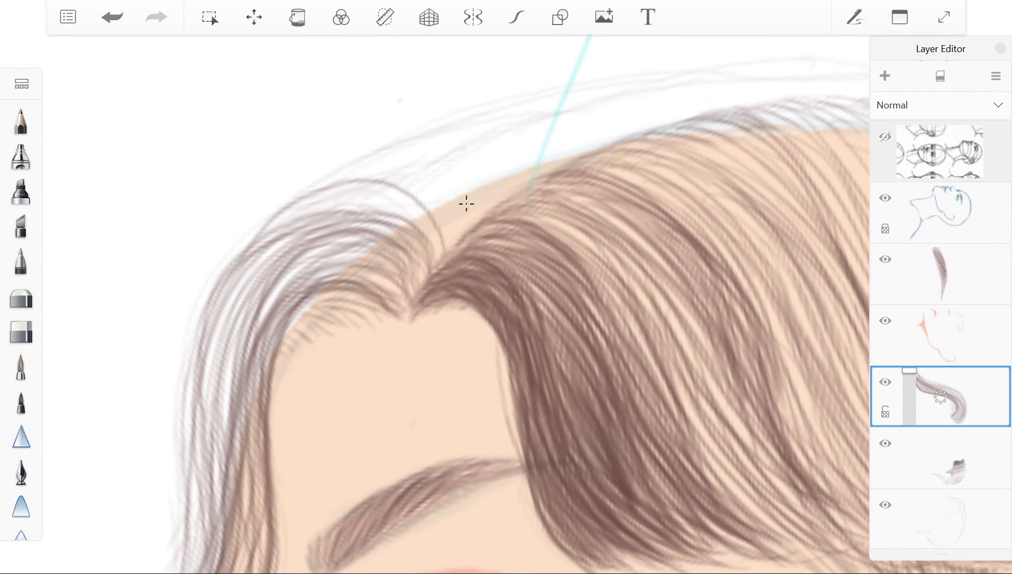
pyautogui.hotkey('ctrl', 'y')
pyautogui.moveTo(466, 204); pyautogui.dragTo(310, 329)
pyautogui.hotkey('ctrl', 'y')
pyautogui.hotkey('ctrl', 'y')
pyautogui.hotkey('ctrl', 'y')
pyautogui.hotkey('ctrl', 'y')
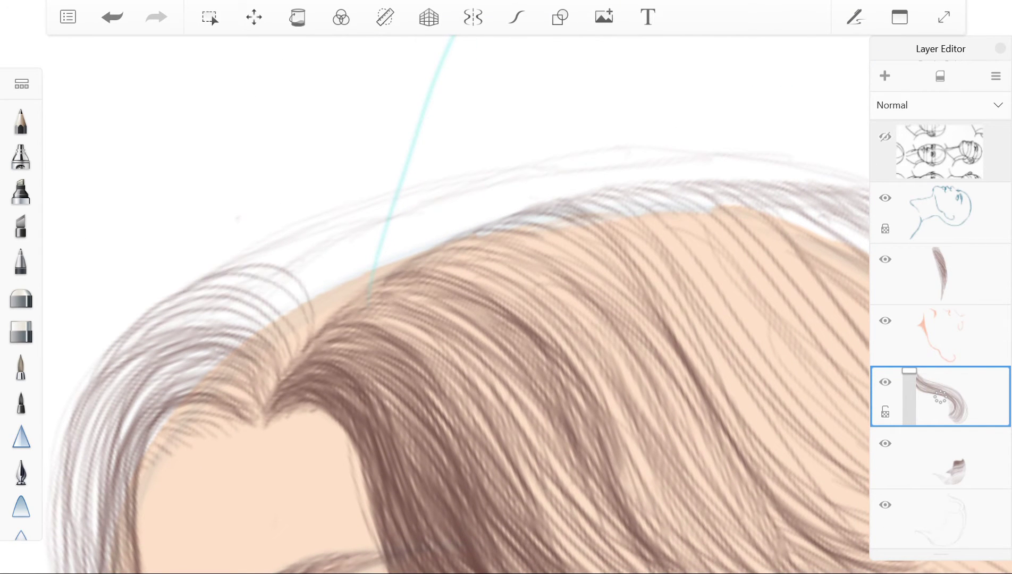
# Continue the arched strands from the parting backward along the top of the head, past the cyan guide line.
pyautogui.hotkey('ctrl', 'y')
pyautogui.hotkey('ctrl', 'y')
pyautogui.hotkey('ctrl', 'y')
pyautogui.hotkey('ctrl', 'y')
pyautogui.hotkey('ctrl', 'y')
pyautogui.hotkey('ctrl', 'y')
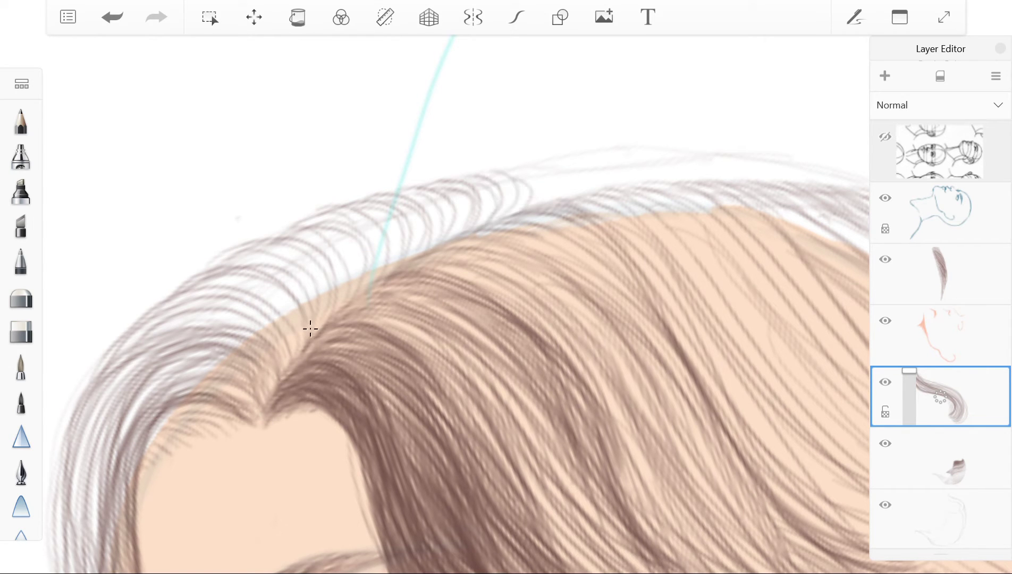
# Extend the curved strands toward the crown and draw the first strokes of the hair whorl there.
pyautogui.scroll(-5, 604, 214)
pyautogui.scroll(6, 332, 282)
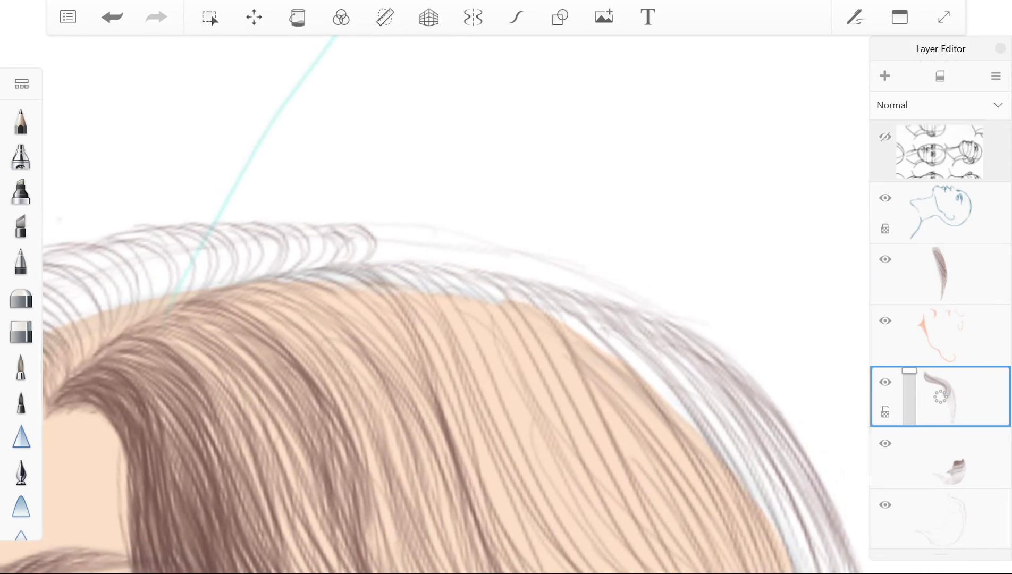
pyautogui.hotkey('ctrl', 'y')
pyautogui.hotkey('ctrl', 'y')
pyautogui.hotkey('ctrl', 'y')
pyautogui.hotkey('ctrl', 'y')
pyautogui.hotkey('ctrl', 'y')
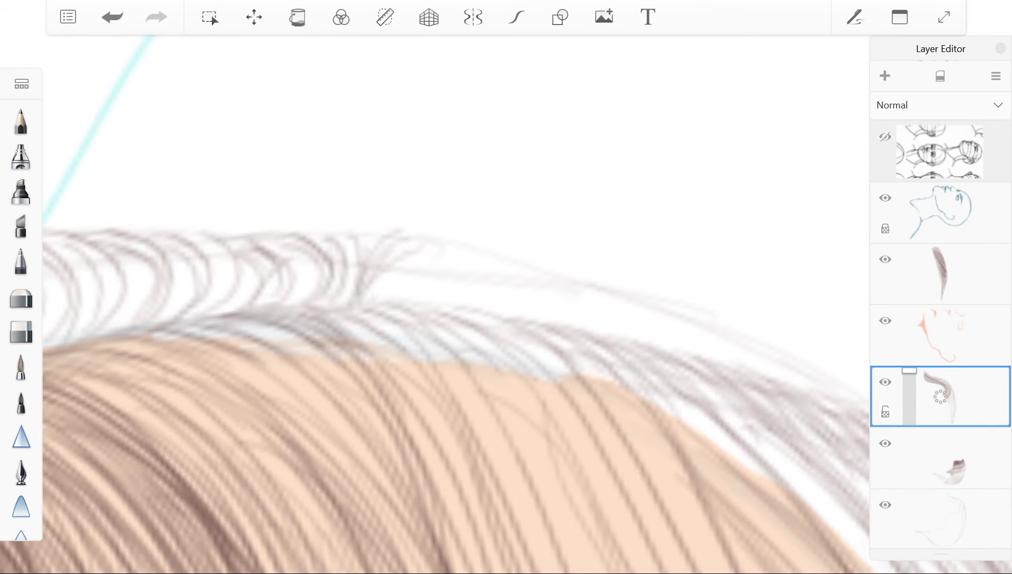
# Draw strands sweeping from the crown whorl down to join the hair at the back of the head.
pyautogui.hotkey('ctrl', 'y')
pyautogui.hotkey('ctrl', 'y')
pyautogui.hotkey('ctrl', 'y')
pyautogui.hotkey('ctrl', 'y')
pyautogui.hotkey('ctrl', 'y')
pyautogui.hotkey('ctrl', 'y')
pyautogui.hotkey('ctrl', 'y')
pyautogui.hotkey('ctrl', 'y')
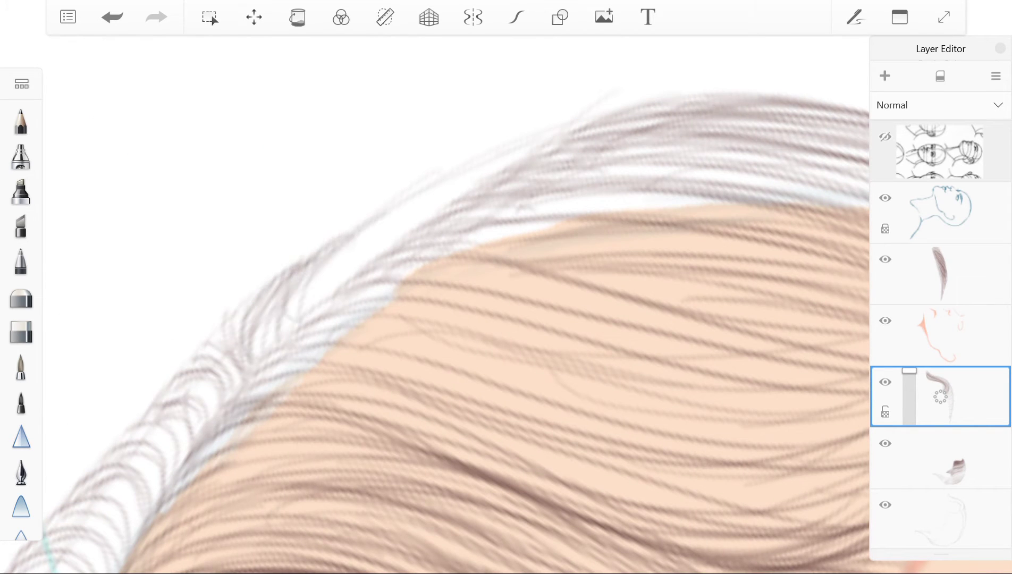
# Add strands between the crown's outer outline and the existing hair behind the whorl.
pyautogui.hotkey('ctrl', 'y')
pyautogui.hotkey('ctrl', 'y')
pyautogui.hotkey('ctrl', 'y')
pyautogui.hotkey('ctrl', 'y')
pyautogui.scroll(-8, 302, 314)
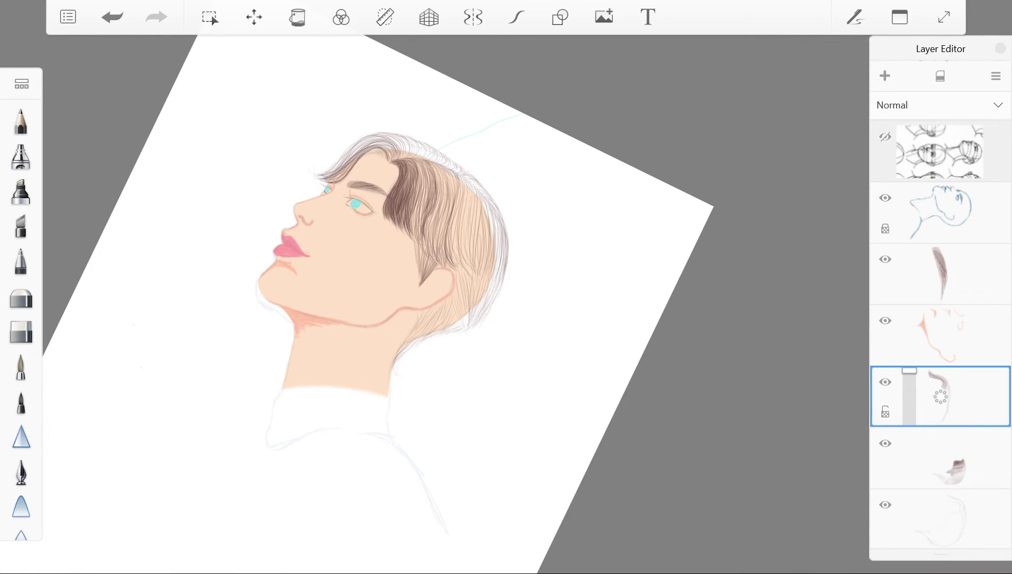
# Add short upright strokes at the crown whorl where the front and back hair meet.
pyautogui.scroll(8, 453, 252)
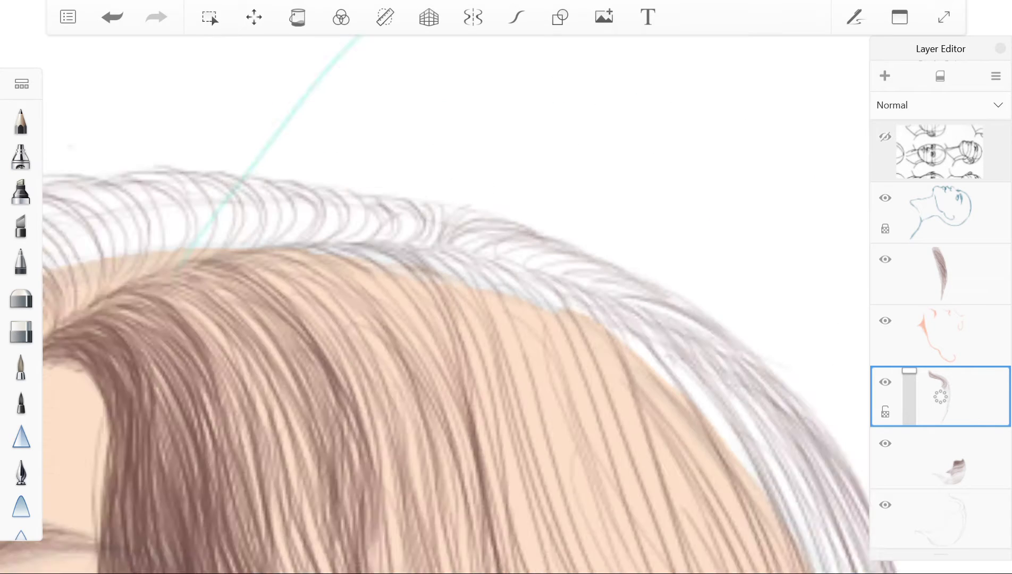
pyautogui.hotkey('ctrl', 'y')
pyautogui.hotkey('ctrl', 'y')
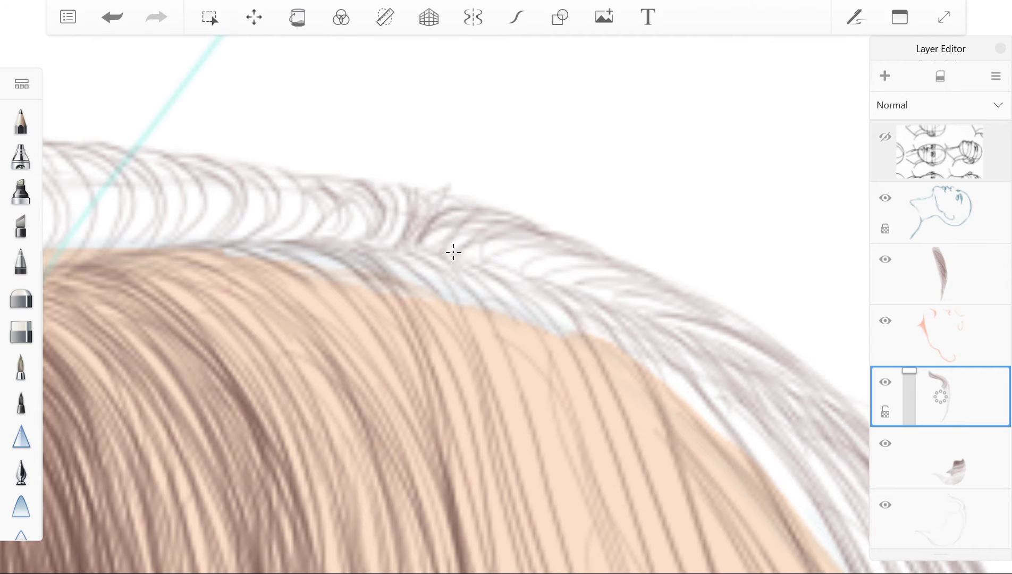
pyautogui.scroll(-8, 453, 253)
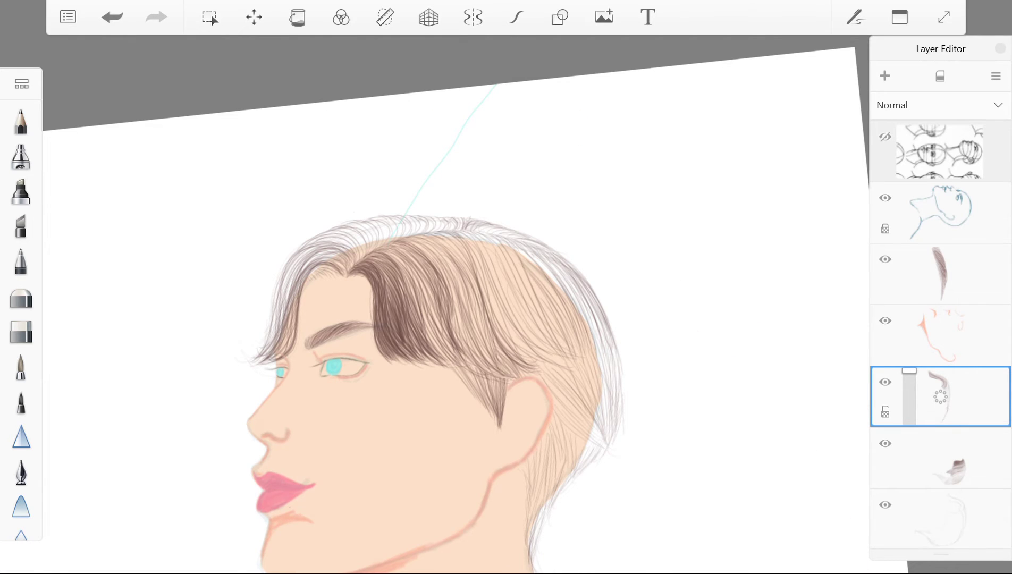
# Darken the front lock's underside with repeated strokes from the parting around the hairline.
pyautogui.scroll(8, 454, 253)
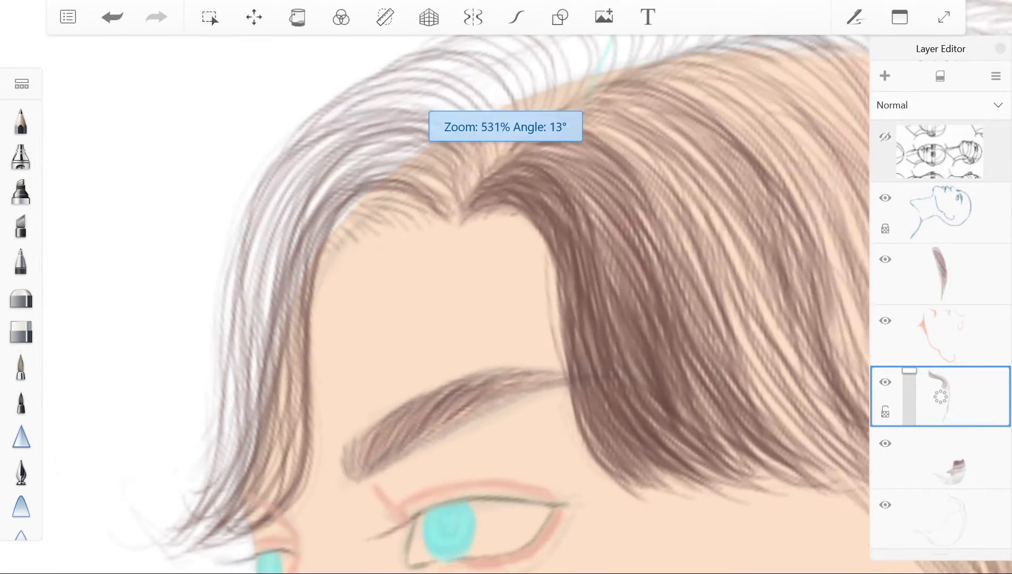
pyautogui.hotkey('ctrl', 'y')
pyautogui.hotkey('ctrl', 'y')
pyautogui.hotkey('ctrl', 'y')
pyautogui.hotkey('ctrl', 'y')
pyautogui.hotkey('ctrl', 'y')
pyautogui.hotkey('ctrl', 'y')
pyautogui.hotkey('ctrl', 'y')
pyautogui.hotkey('ctrl', 'y')
pyautogui.hotkey('ctrl', 'y')
pyautogui.hotkey('ctrl', 'y')
pyautogui.hotkey('ctrl', 'y')
pyautogui.hotkey('ctrl', 'y')
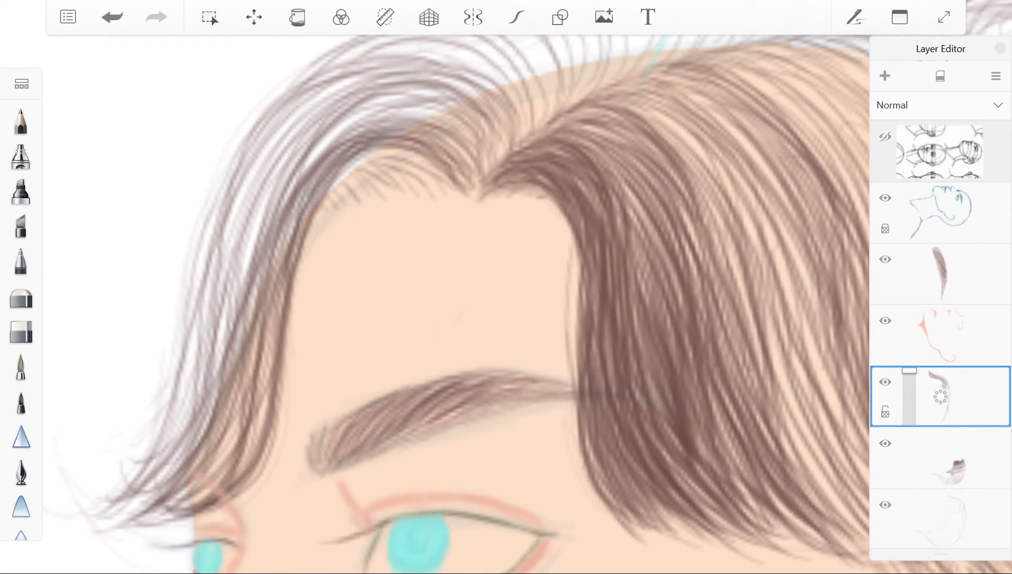
# Build up a solid dark band along the front lock's inner curve, from the parting to its lower end.
pyautogui.hotkey('ctrl', 'y')
pyautogui.hotkey('ctrl', 'y')
pyautogui.hotkey('ctrl', 'y')
pyautogui.hotkey('ctrl', 'y')
pyautogui.hotkey('ctrl', 'y')
pyautogui.hotkey('ctrl', 'y')
pyautogui.hotkey('ctrl', 'y')
pyautogui.hotkey('ctrl', 'y')
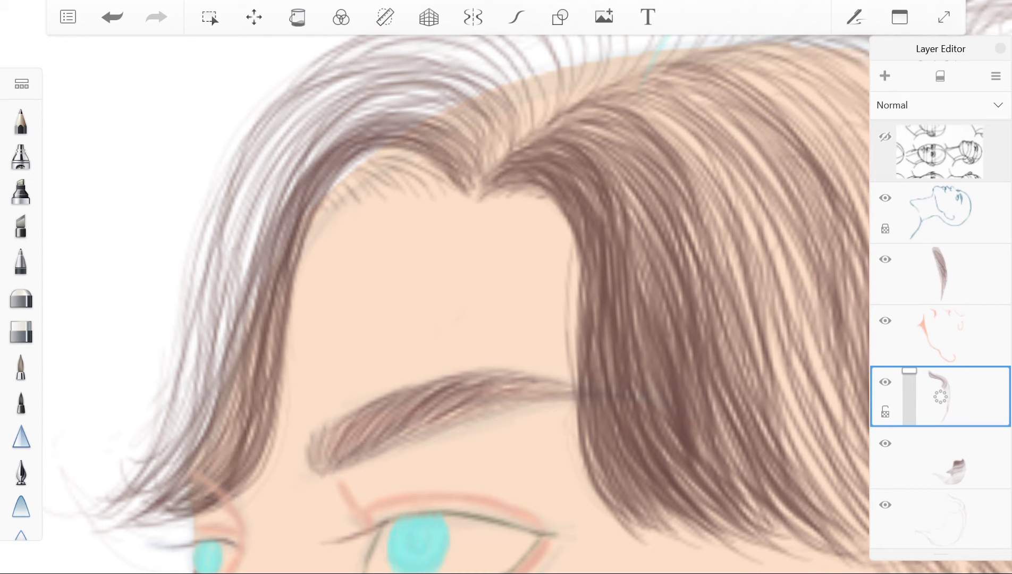
# Deepen the shading on the inner edge of the front lock beside the forehead with more dark strands.
pyautogui.hotkey('ctrl', 'y')
pyautogui.hotkey('ctrl', 'y')
pyautogui.hotkey('ctrl', 'y')
pyautogui.hotkey('ctrl', 'y')
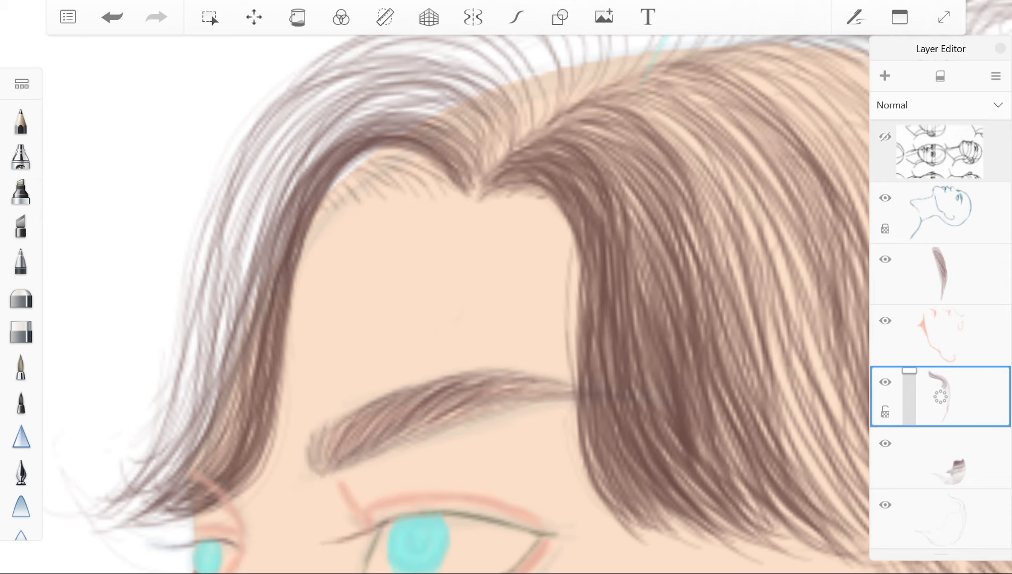
# Thicken the dark strands where the front lock arches over the hairline near the parting.
pyautogui.hotkey('ctrl', 'y')
pyautogui.hotkey('ctrl', 'y')
pyautogui.hotkey('ctrl', 'y')
pyautogui.hotkey('ctrl', 'y')
pyautogui.hotkey('ctrl', 'y')
pyautogui.hotkey('ctrl', 'y')
pyautogui.hotkey('ctrl', 'y')
pyautogui.hotkey('ctrl', 'y')
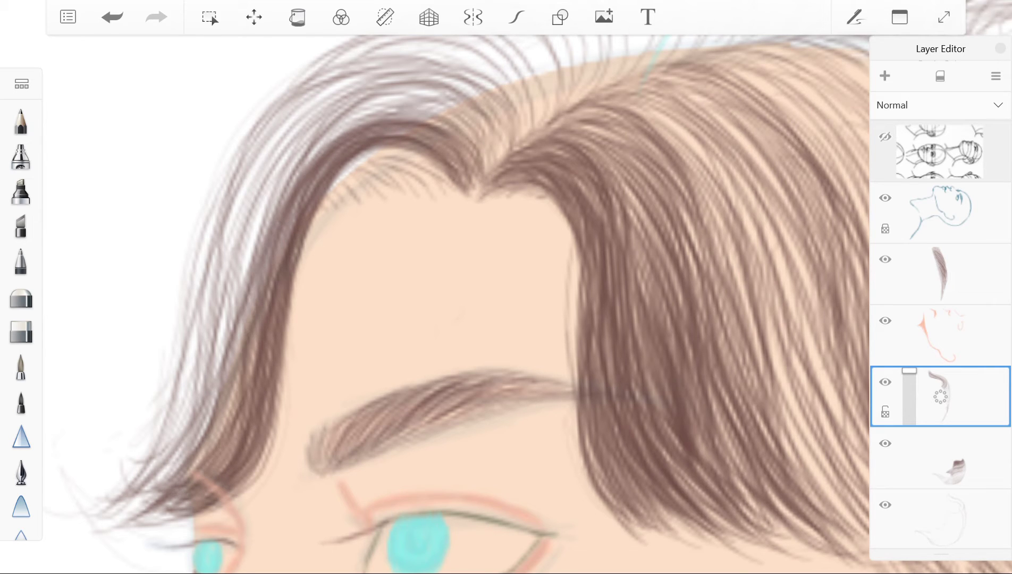
# Widen the front lock's dark band outward with more strands over the arch and down its side.
pyautogui.hotkey('ctrl', 'y')
pyautogui.hotkey('ctrl', 'y')
pyautogui.hotkey('ctrl', 'y')
pyautogui.hotkey('ctrl', 'y')
pyautogui.hotkey('ctrl', 'y')
pyautogui.hotkey('ctrl', 'y')
pyautogui.hotkey('ctrl', 'y')
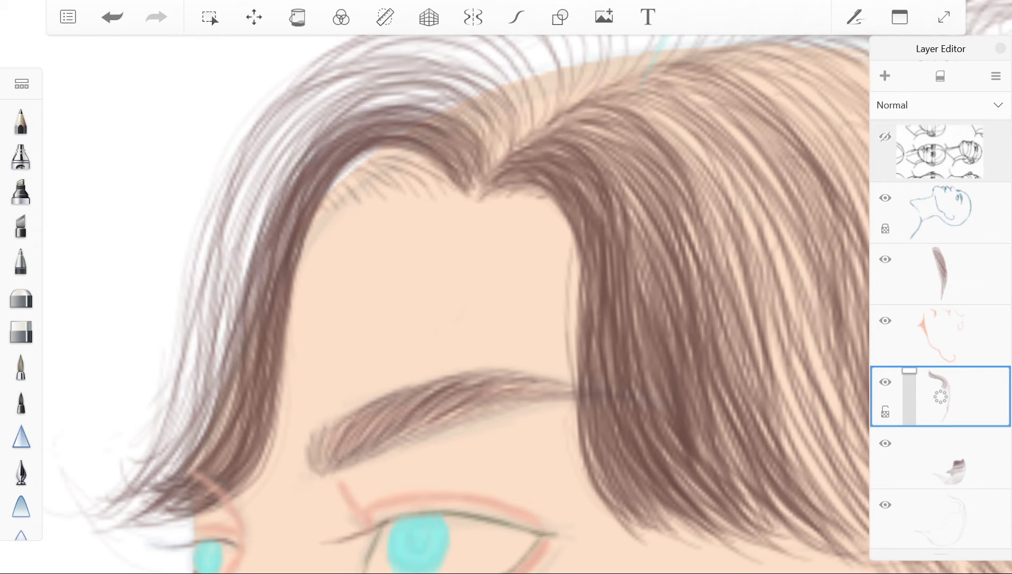
# Fill the remaining light gaps in the lower part of the front lock with dark strands.
pyautogui.hotkey('ctrl', 'y')
pyautogui.hotkey('ctrl', 'y')
pyautogui.hotkey('ctrl', 'y')
pyautogui.hotkey('ctrl', 'y')
pyautogui.hotkey('ctrl', 'y')
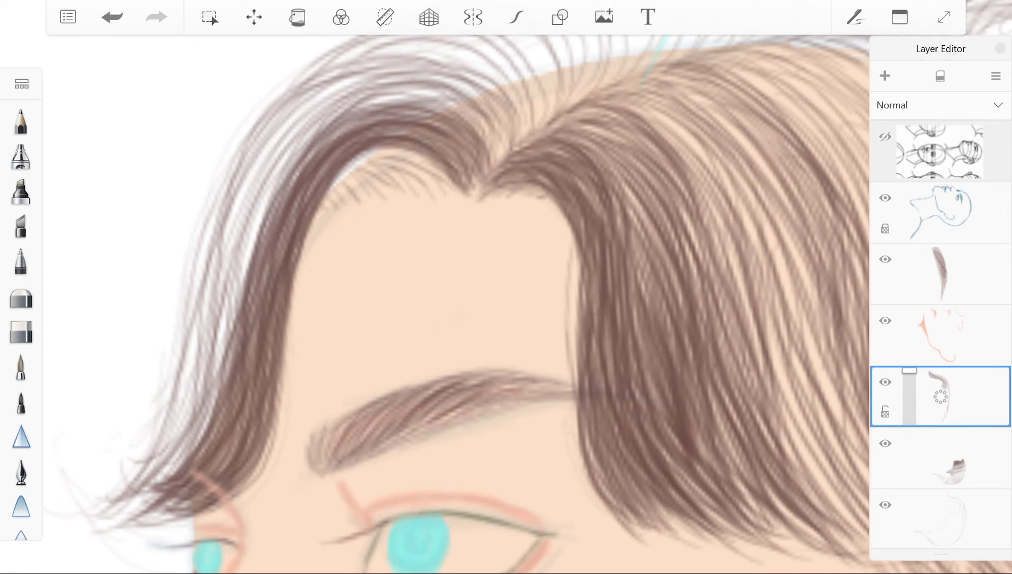
# Add dark strands along the outer side of the front lock's arch to thicken its curved band.
pyautogui.hotkey('ctrl', 'y')
pyautogui.hotkey('ctrl', 'y')
pyautogui.hotkey('ctrl', 'y')
pyautogui.hotkey('ctrl', 'y')
pyautogui.hotkey('ctrl', 'y')
pyautogui.hotkey('ctrl', 'y')
pyautogui.hotkey('ctrl', 'y')
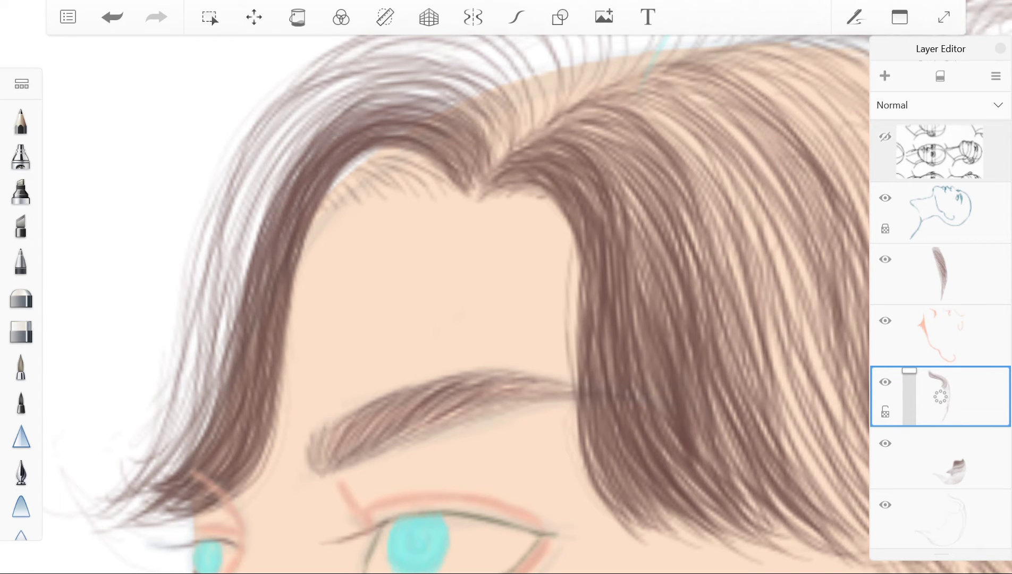
pyautogui.hotkey('ctrl', 'y')
pyautogui.hotkey('ctrl', 'y')
pyautogui.hotkey('ctrl', 'y')
pyautogui.hotkey('ctrl', 'y')
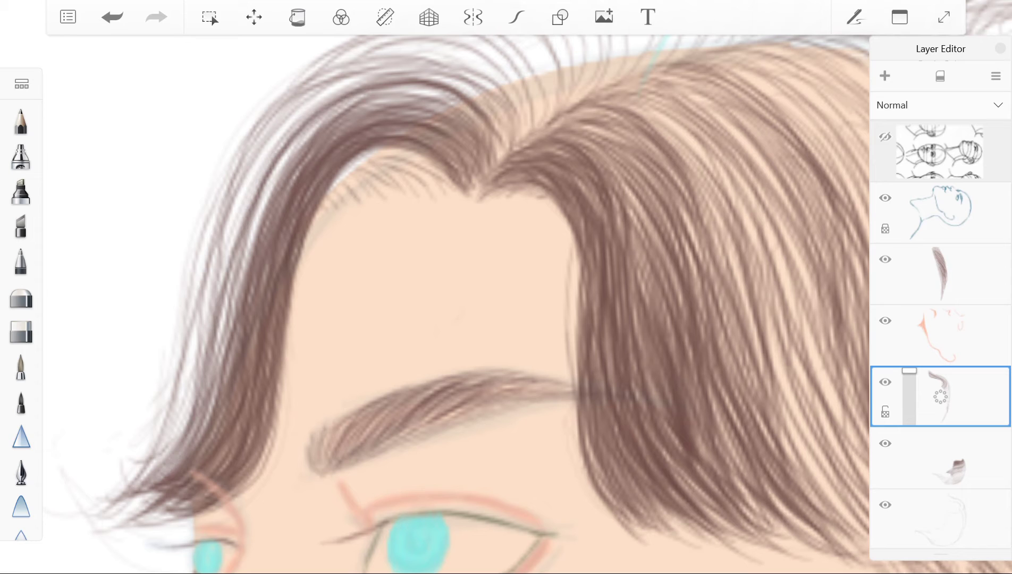
# Build up the top of the front lock's arch with overlapping dark strands curving into the parting.
pyautogui.hotkey('ctrl', 'y')
pyautogui.hotkey('ctrl', 'y')
pyautogui.hotkey('ctrl', 'y')
pyautogui.hotkey('ctrl', 'y')
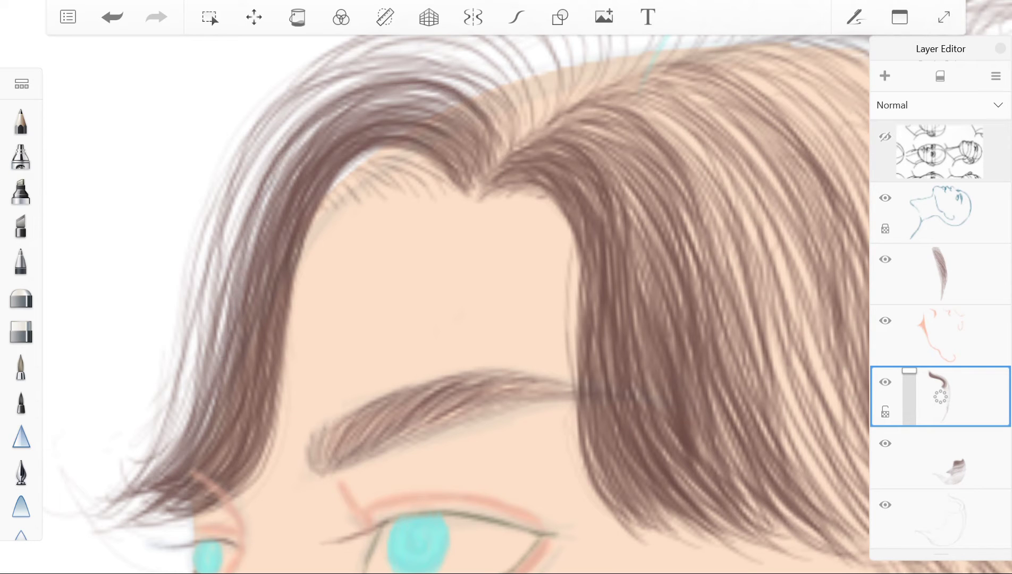
pyautogui.hotkey('ctrl', 'y')
pyautogui.hotkey('ctrl', 'y')
pyautogui.hotkey('ctrl', 'y')
pyautogui.hotkey('ctrl', 'y')
pyautogui.hotkey('ctrl', 'y')
pyautogui.hotkey('ctrl', 'y')
pyautogui.hotkey('ctrl', 'y')
pyautogui.hotkey('ctrl', 'y')
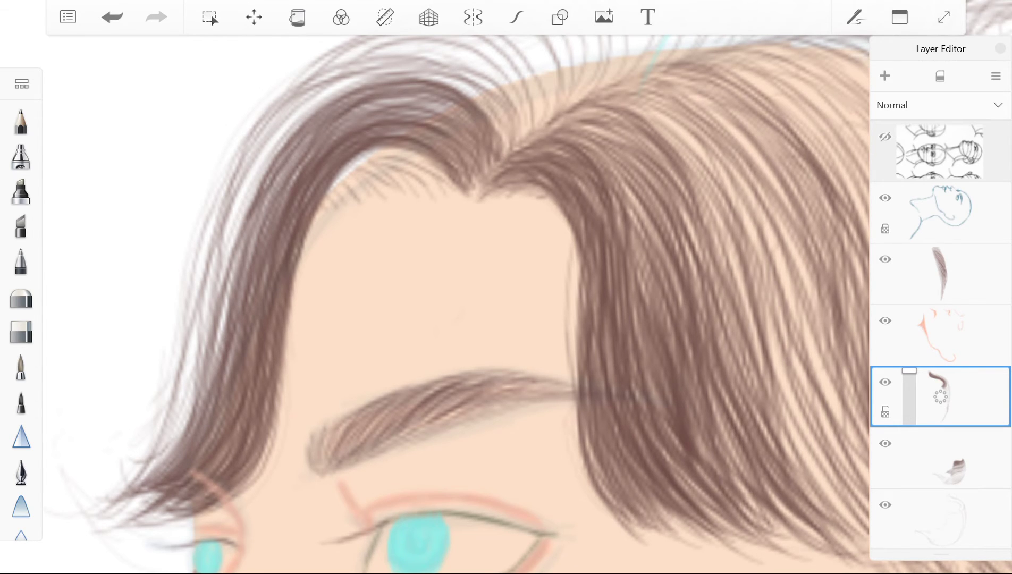
# Deepen the dark strands where the front lock's arch falls into the parting.
pyautogui.scroll(-5, 457, 303)
pyautogui.scroll(5, 457, 303)
pyautogui.hotkey('ctrl', 'y')
pyautogui.hotkey('ctrl', 'y')
pyautogui.hotkey('ctrl', 'y')
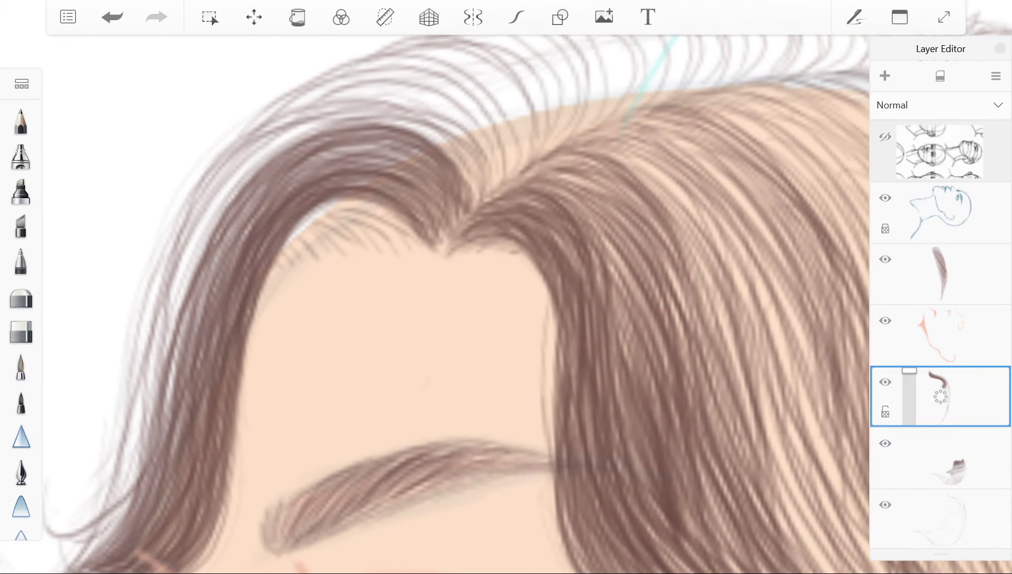
pyautogui.hotkey('ctrl', 'y')
pyautogui.hotkey('ctrl', 'y')
pyautogui.hotkey('ctrl', 'y')
pyautogui.hotkey('ctrl', 'y')
pyautogui.hotkey('ctrl', 'y')
pyautogui.hotkey('ctrl', 'y')
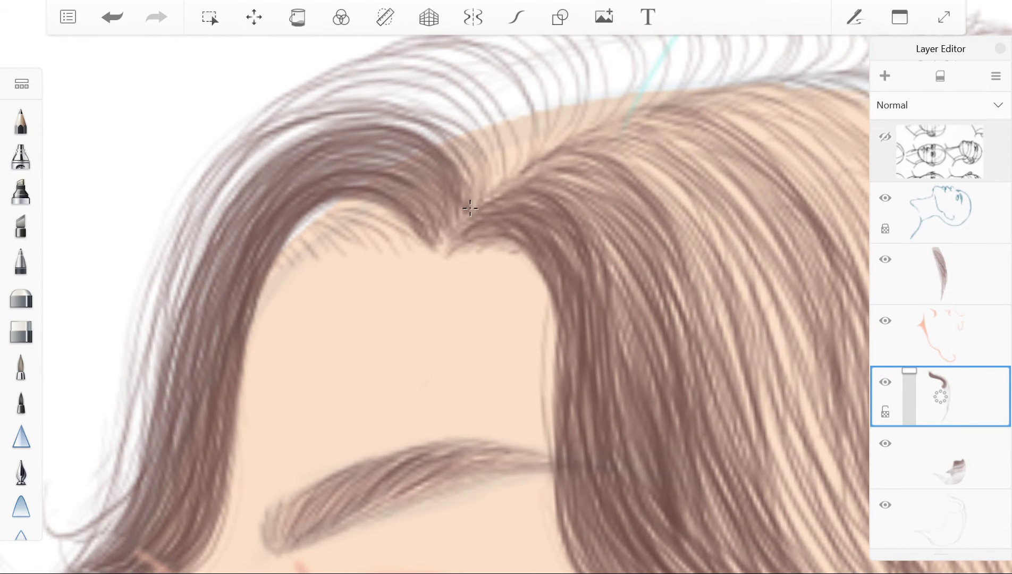
# Darken the upper outer curve of the front lock with long strands running from the arch down its side.
pyautogui.scroll(-2, 473, 220)
pyautogui.hotkey('ctrl', 'y')
pyautogui.hotkey('ctrl', 'y')
pyautogui.hotkey('ctrl', 'y')
pyautogui.hotkey('ctrl', 'y')
pyautogui.hotkey('ctrl', 'y')
pyautogui.hotkey('ctrl', 'y')
pyautogui.hotkey('ctrl', 'y')
pyautogui.hotkey('ctrl', 'y')
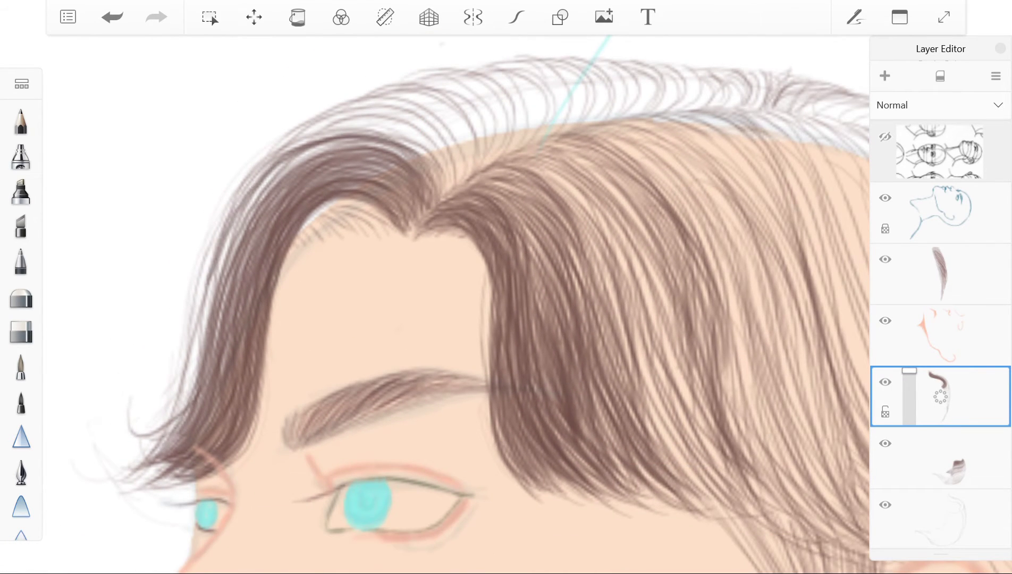
pyautogui.hotkey('ctrl', 'y')
pyautogui.hotkey('ctrl', 'y')
pyautogui.hotkey('ctrl', 'y')
pyautogui.hotkey('ctrl', 'y')
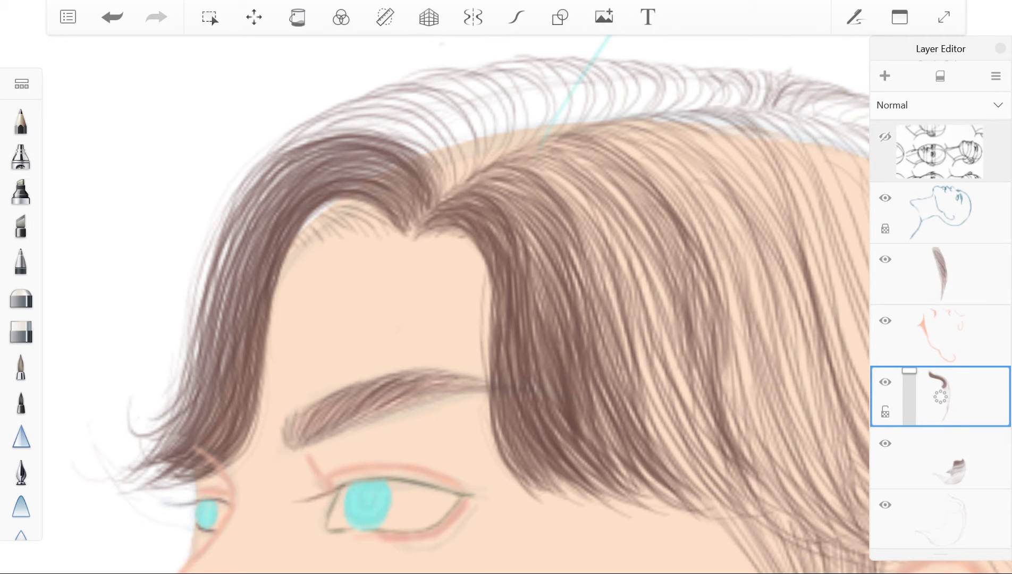
# Fill the side of the front lock with dark strands down to the flicked tips beside the eye.
pyautogui.hotkey('ctrl', 'y')
pyautogui.hotkey('ctrl', 'y')
pyautogui.hotkey('ctrl', 'y')
pyautogui.hotkey('ctrl', 'y')
pyautogui.hotkey('ctrl', 'y')
pyautogui.hotkey('ctrl', 'y')
pyautogui.hotkey('ctrl', 'y')
pyautogui.hotkey('ctrl', 'y')
pyautogui.hotkey('ctrl', 'y')
pyautogui.hotkey('ctrl', 'y')
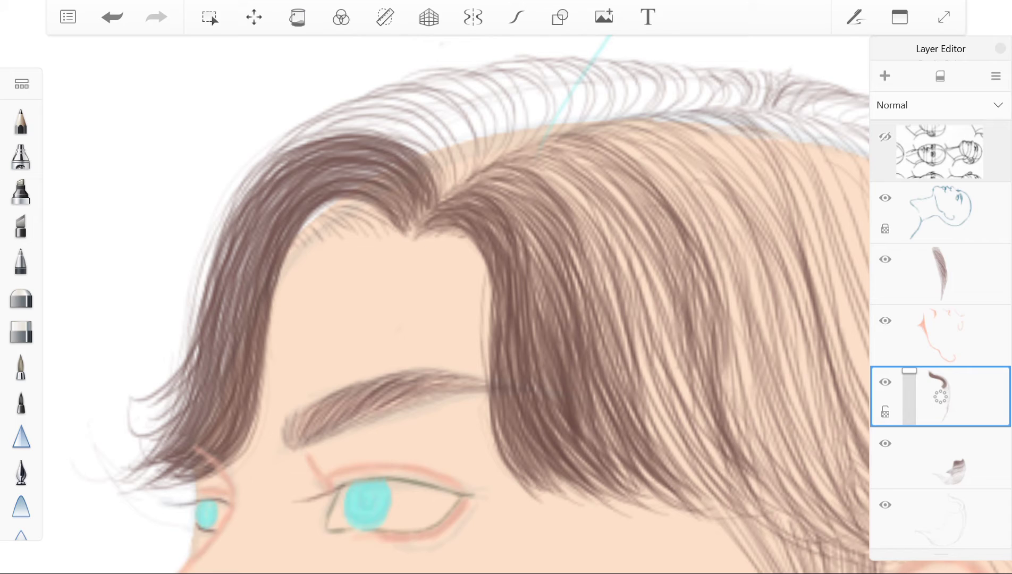
# Close the light gaps on the outer shoulder of the front lock with more strands and check the whole head.
pyautogui.hotkey('ctrl', 'y')
pyautogui.hotkey('ctrl', 'y')
pyautogui.hotkey('ctrl', 'y')
pyautogui.hotkey('ctrl', 'y')
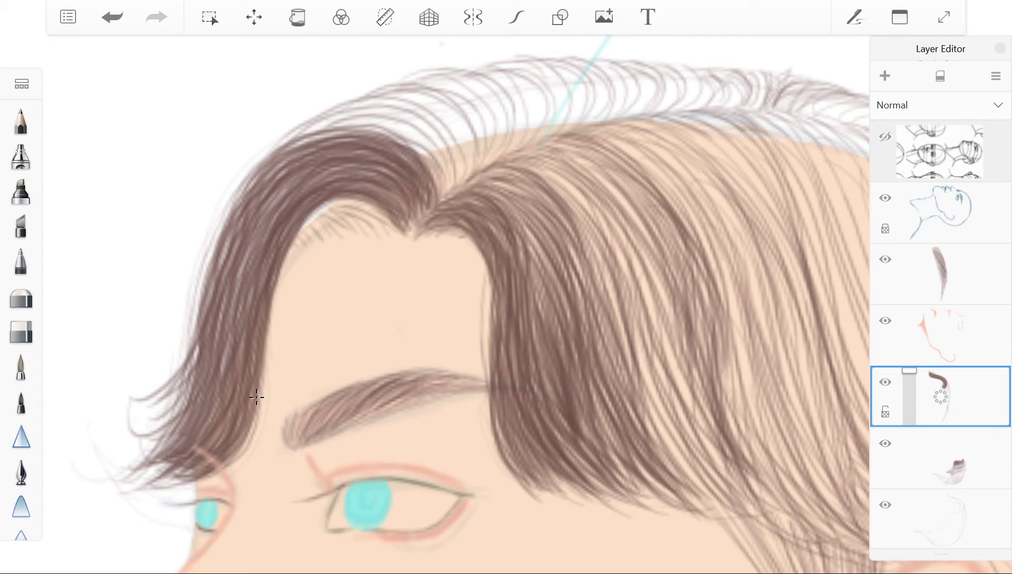
pyautogui.scroll(-5, 457, 303)
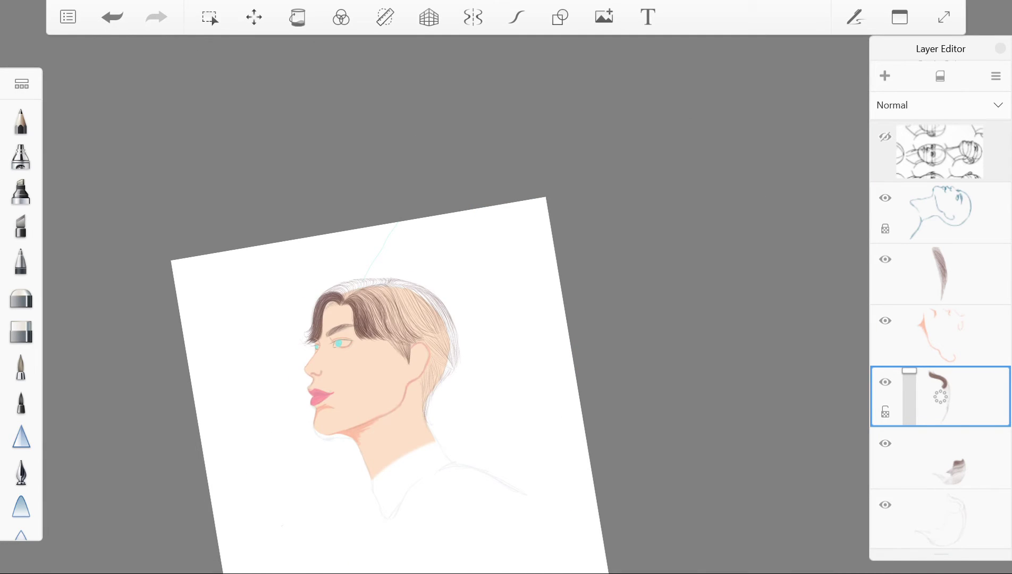
pyautogui.scroll(5, 505, 303)
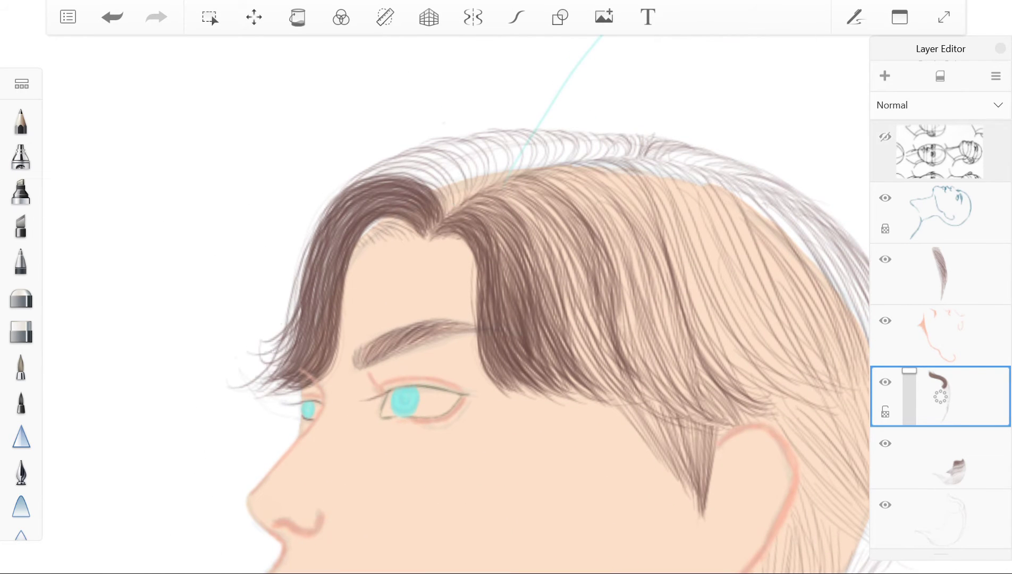
# Undo the last stroke and draw long dark strands from the arch down the front lock's outer edge.
pyautogui.hotkey('ctrl', 'z')
pyautogui.scroll(3, 394, 191)
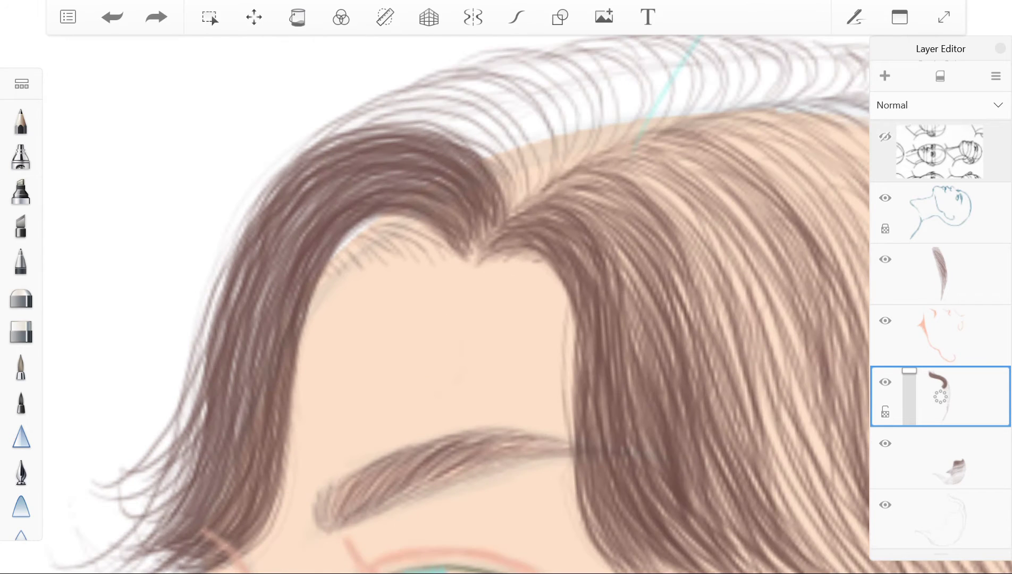
pyautogui.moveTo(300, 172)
pyautogui.mouseDown()
pyautogui.moveTo(216, 367)
pyautogui.moveTo(214, 321)
pyautogui.mouseUp()
pyautogui.moveTo(307, 153); pyautogui.dragTo(191, 407)
pyautogui.moveTo(383, 131)
pyautogui.mouseDown()
pyautogui.moveTo(152, 494)
pyautogui.moveTo(188, 454)
pyautogui.mouseUp()
pyautogui.moveTo(205, 280); pyautogui.dragTo(170, 500)
pyautogui.scroll(-5, 340, 297)
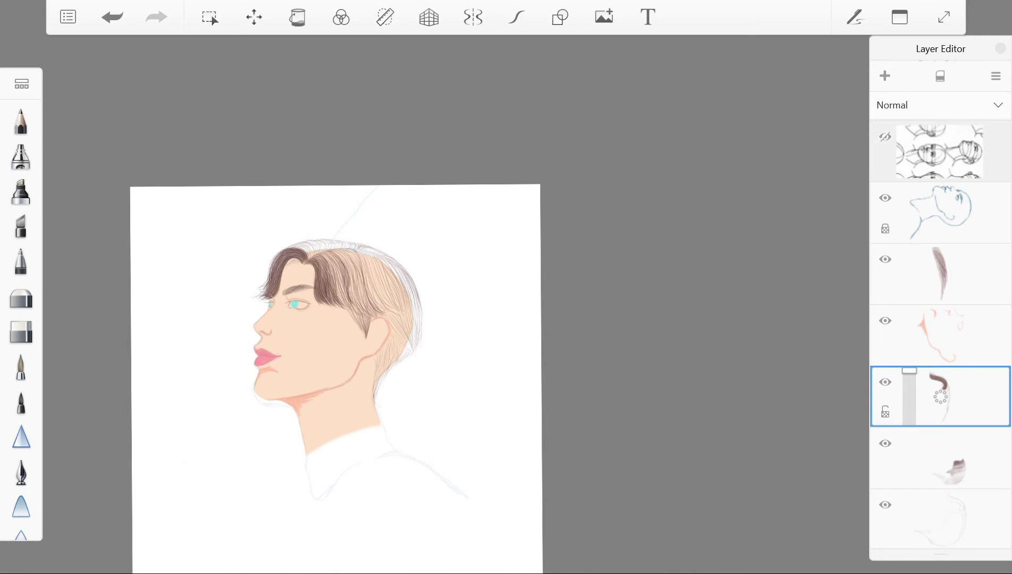
# Thicken the outer edge of the front lock with long strands sweeping into the flicked tips.
pyautogui.scroll(10, 268, 279)
pyautogui.moveTo(267, 149); pyautogui.dragTo(166, 386)
pyautogui.moveTo(283, 127); pyautogui.dragTo(190, 397)
pyautogui.moveTo(255, 237); pyautogui.dragTo(192, 397)
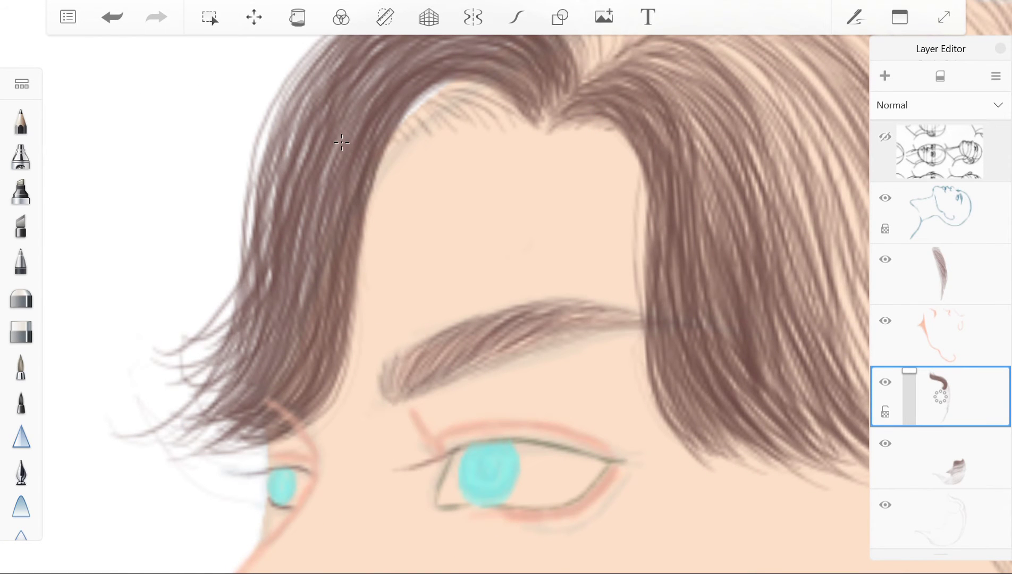
# Fill the remaining light streaks in the outer half of the front lock with long dark strands.
pyautogui.moveTo(305, 74); pyautogui.dragTo(170, 410)
pyautogui.moveTo(267, 140); pyautogui.dragTo(179, 397)
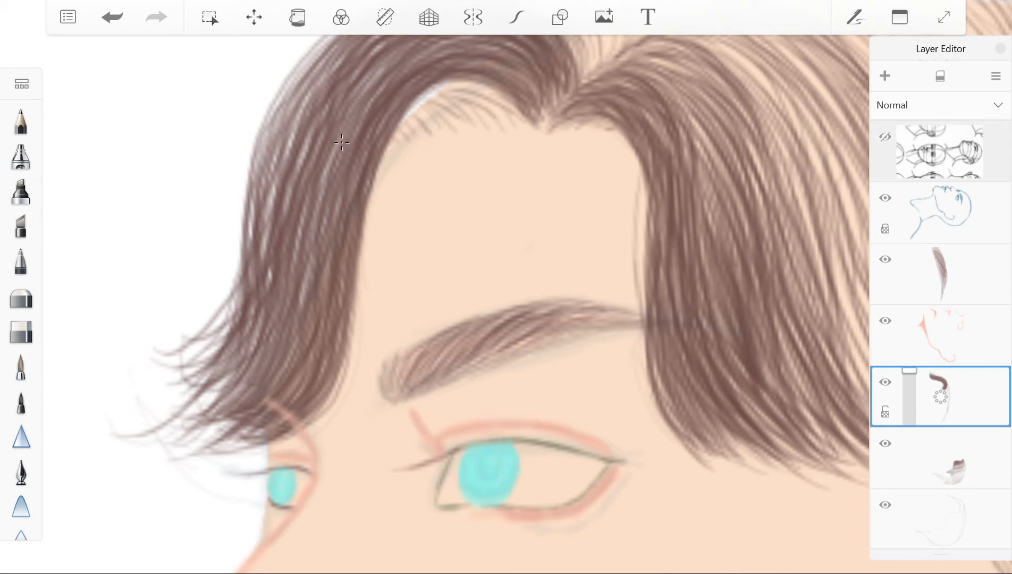
pyautogui.moveTo(300, 90); pyautogui.dragTo(191, 375)
pyautogui.scroll(-8, 342, 142)
pyautogui.scroll(8, 283, 210)
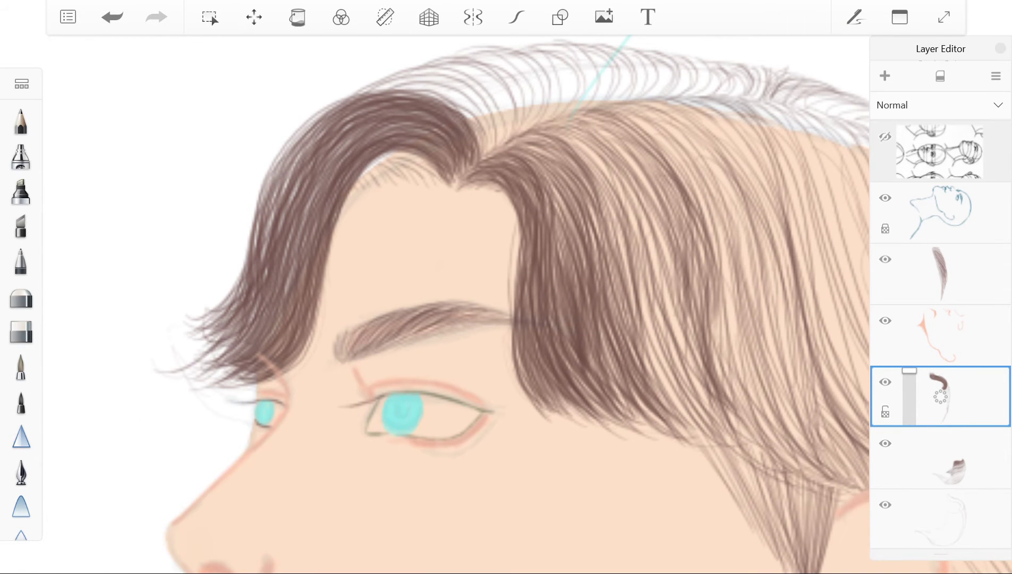
pyautogui.moveTo(343, 155); pyautogui.dragTo(277, 319)
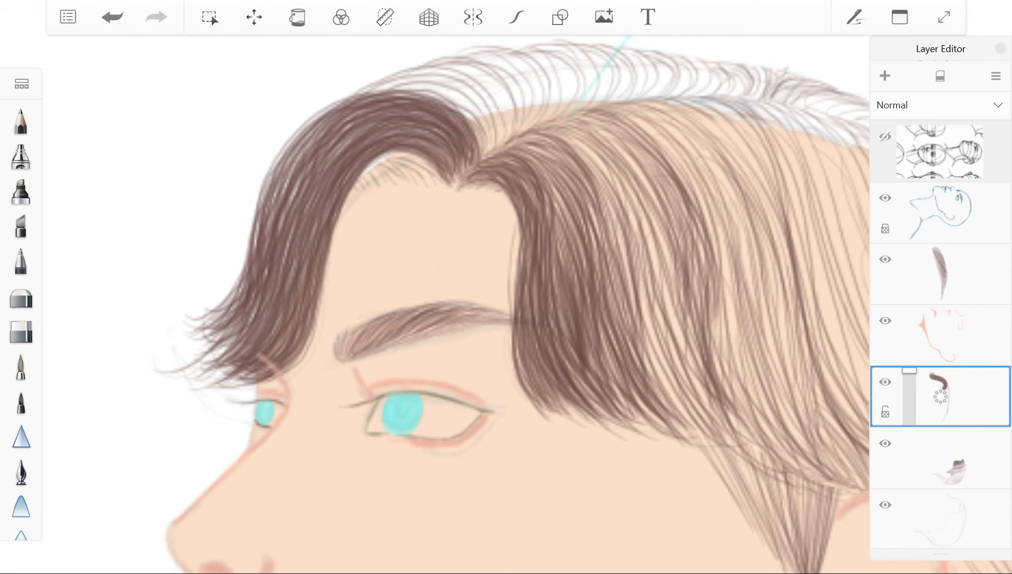
# Draw short curved strands under the front lock's arch to fill the hairline above the forehead.
pyautogui.scroll(-8, 452, 297)
pyautogui.scroll(12, 452, 297)
pyautogui.scroll(-12, 452, 298)
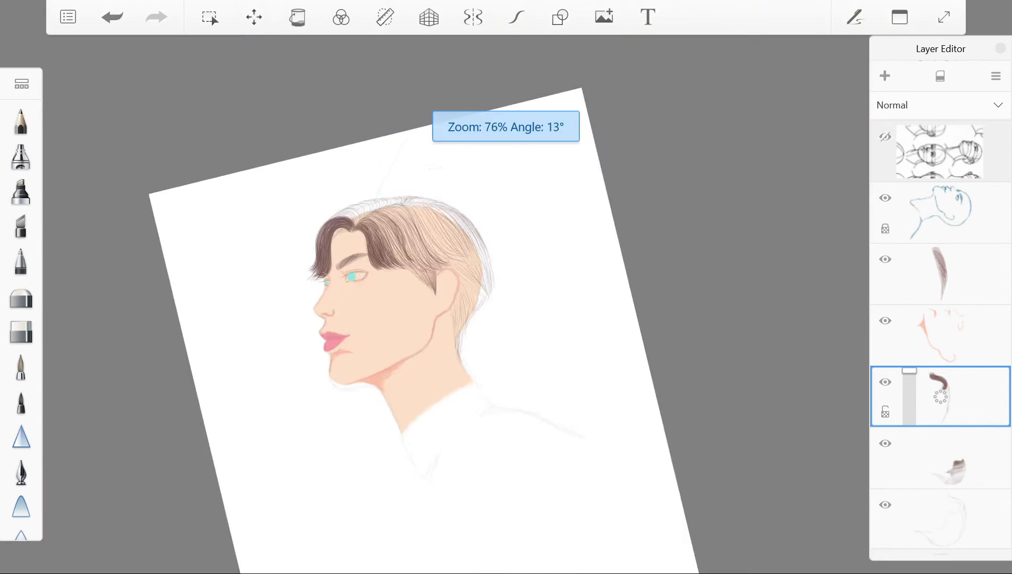
pyautogui.scroll(-4, 391, 304)
pyautogui.scroll(12, 391, 304)
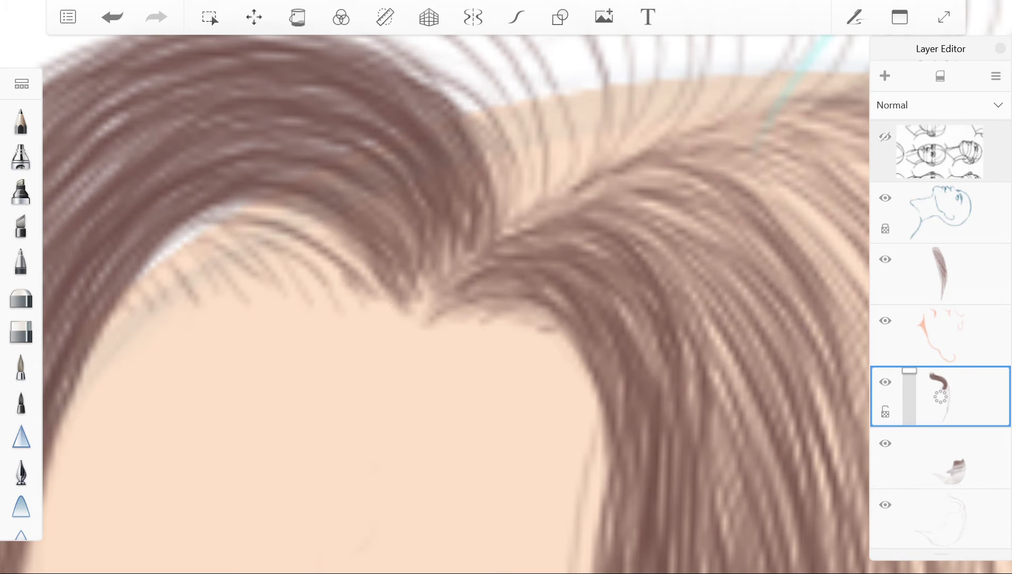
pyautogui.moveTo(340, 213); pyautogui.dragTo(213, 279)
pyautogui.moveTo(390, 284)
pyautogui.mouseDown()
pyautogui.moveTo(367, 325)
pyautogui.moveTo(386, 335)
pyautogui.mouseUp()
pyautogui.moveTo(372, 223); pyautogui.dragTo(234, 313)
pyautogui.moveTo(255, 228); pyautogui.dragTo(154, 292)
pyautogui.moveTo(189, 251); pyautogui.dragTo(123, 305)
pyautogui.moveTo(237, 224)
pyautogui.mouseDown()
pyautogui.moveTo(163, 298)
pyautogui.moveTo(150, 290)
pyautogui.mouseUp()
pyautogui.scroll(5, 384, 301)
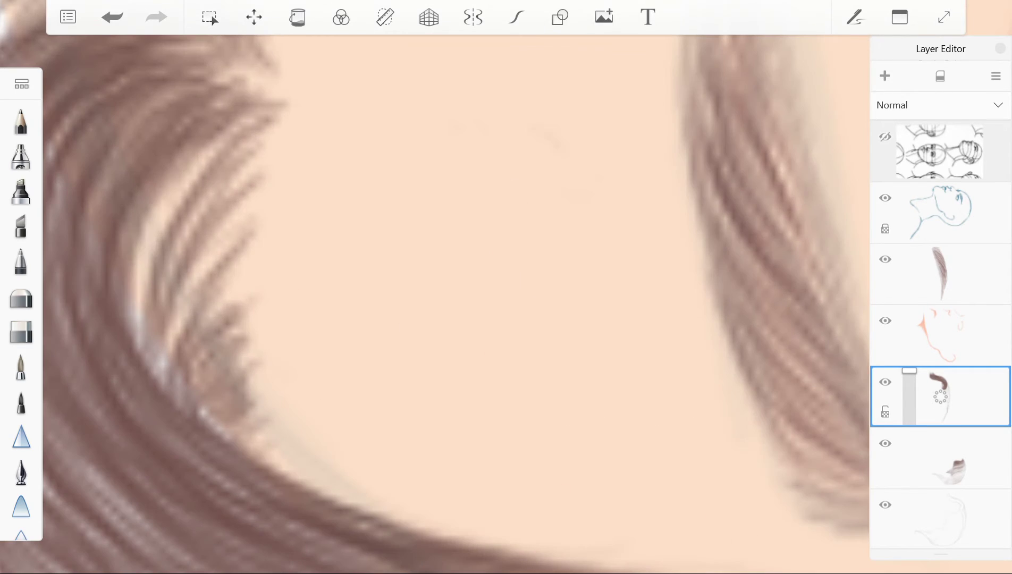
# Cover the light sliver between the arch and the fine hairline hairs with curved strands.
pyautogui.moveTo(247, 127); pyautogui.dragTo(128, 334)
pyautogui.moveTo(149, 181); pyautogui.dragTo(131, 402)
pyautogui.moveTo(231, 113); pyautogui.dragTo(125, 296)
pyautogui.moveTo(224, 143); pyautogui.dragTo(136, 345)
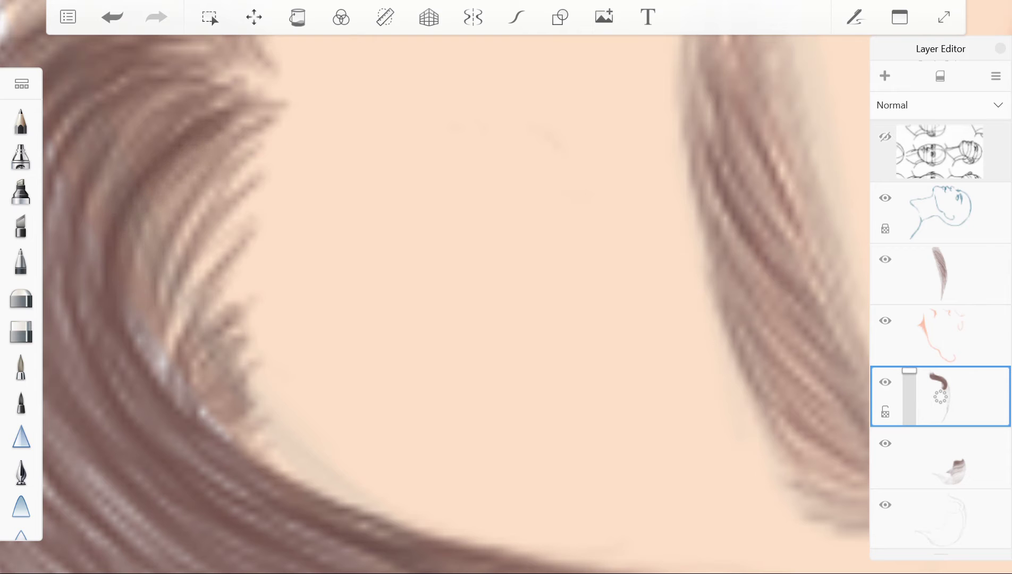
# Blend the fine hairline hairs into the front lock with short overlapping strands along the forehead edge.
pyautogui.moveTo(236, 176); pyautogui.dragTo(159, 369)
pyautogui.moveTo(241, 223); pyautogui.dragTo(167, 393)
pyautogui.moveTo(229, 298); pyautogui.dragTo(135, 439)
pyautogui.moveTo(222, 242); pyautogui.dragTo(127, 380)
pyautogui.moveTo(212, 207); pyautogui.dragTo(134, 313)
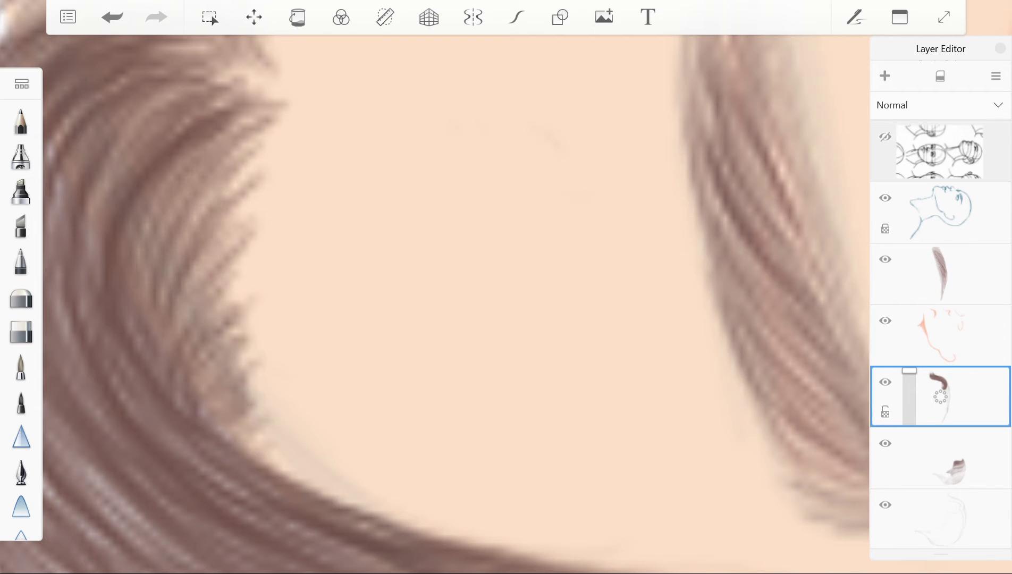
pyautogui.moveTo(241, 218); pyautogui.dragTo(178, 335)
pyautogui.moveTo(246, 156); pyautogui.dragTo(169, 271)
pyautogui.moveTo(239, 265); pyautogui.dragTo(194, 343)
# Add short strands to the hairline under the arch on the side nearest the parting.
pyautogui.scroll(-5, 425, 298)
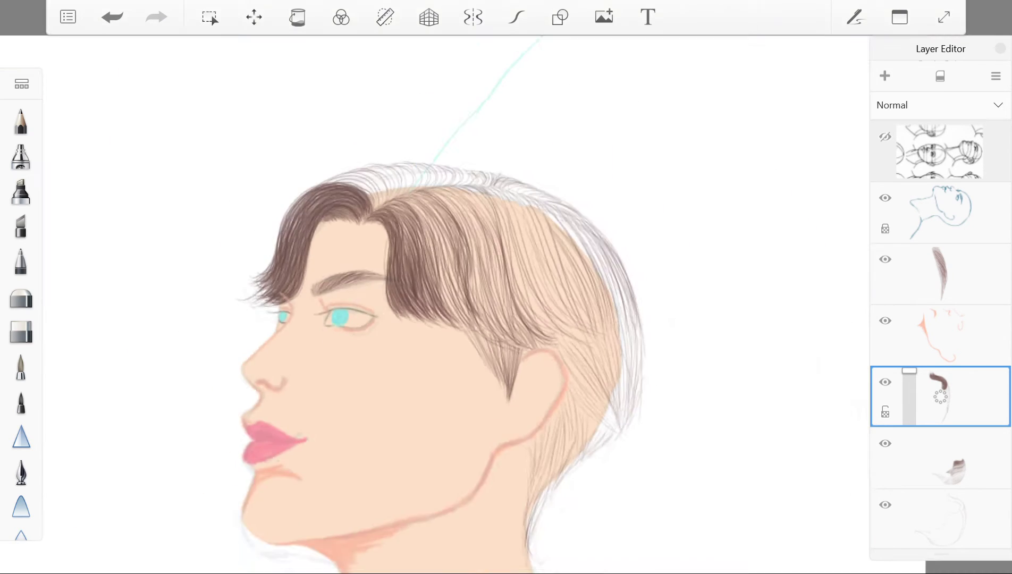
pyautogui.scroll(5, 404, 213)
pyautogui.moveTo(79, 213)
pyautogui.mouseDown()
pyautogui.moveTo(269, 207)
pyautogui.moveTo(380, 236)
pyautogui.mouseUp()
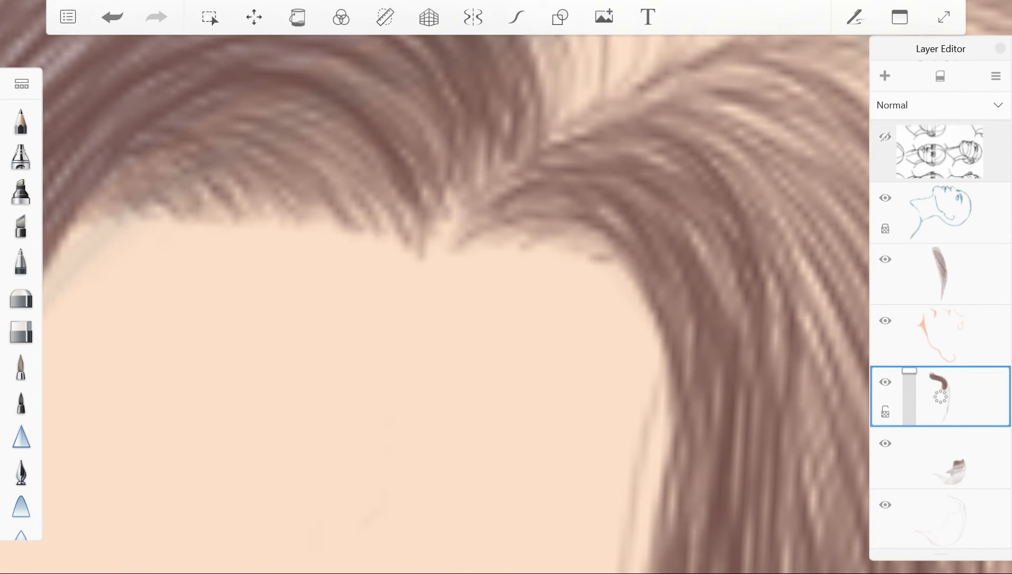
pyautogui.scroll(-5, 426, 298)
pyautogui.scroll(5, 404, 213)
pyautogui.moveTo(276, 171); pyautogui.dragTo(365, 207)
pyautogui.moveTo(287, 172); pyautogui.dragTo(395, 223)
pyautogui.scroll(-5, 425, 298)
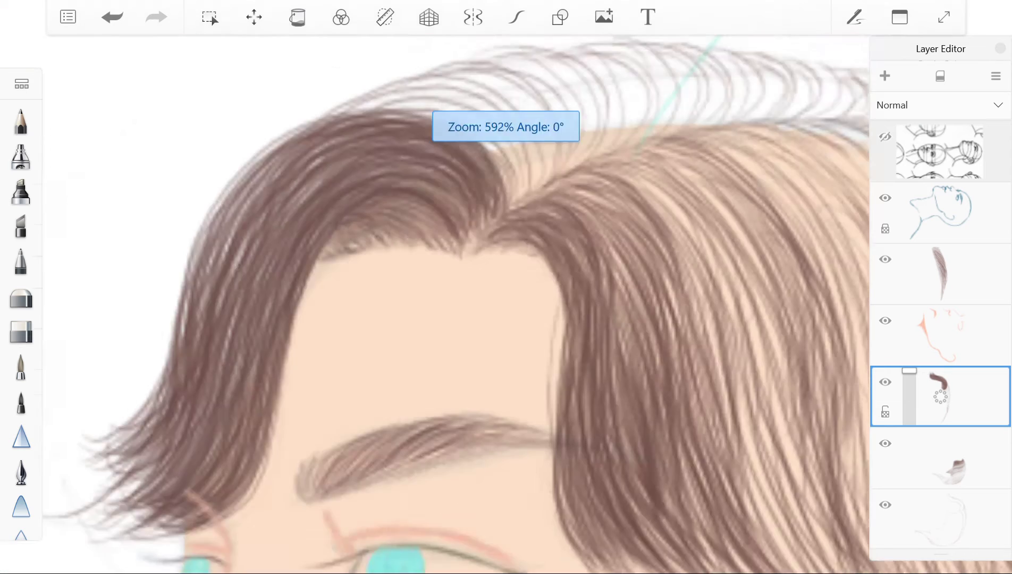
pyautogui.scroll(5, 404, 212)
pyautogui.moveTo(234, 224); pyautogui.dragTo(303, 324)
pyautogui.scroll(-5, 425, 297)
pyautogui.scroll(3, 404, 213)
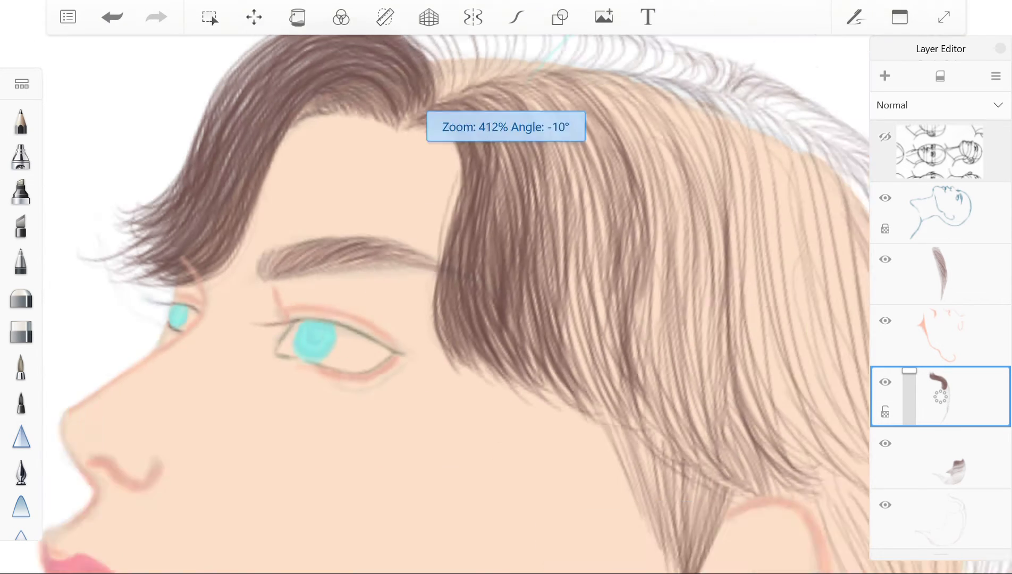
pyautogui.hotkey('ctrl', 'z')
pyautogui.scroll(-5, 425, 297)
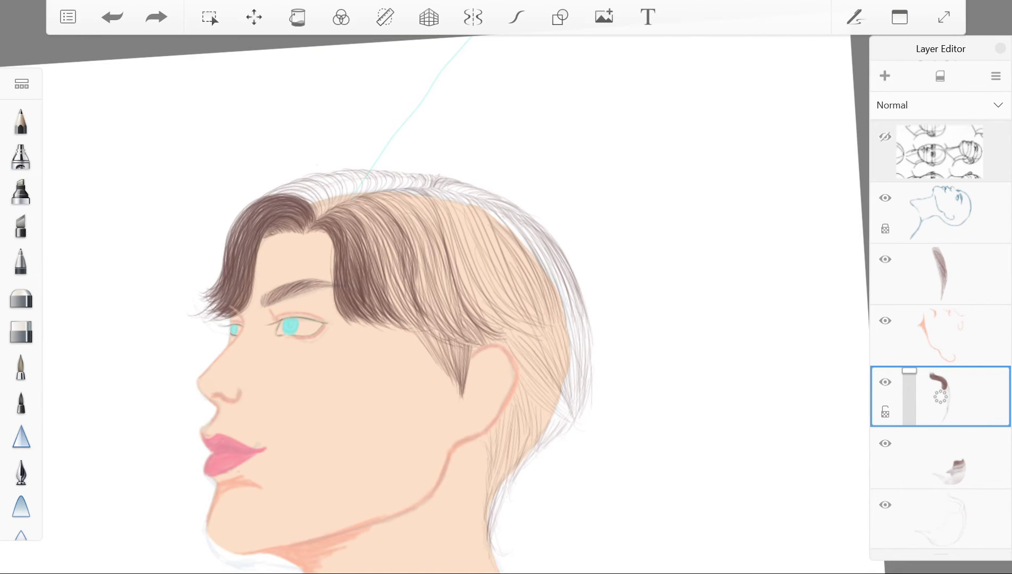
# Touch up the outer corner of the hairline beside the front lock with a short strand.
pyautogui.scroll(5, 404, 213)
pyautogui.moveTo(189, 221); pyautogui.dragTo(203, 232)
pyautogui.scroll(-5, 425, 298)
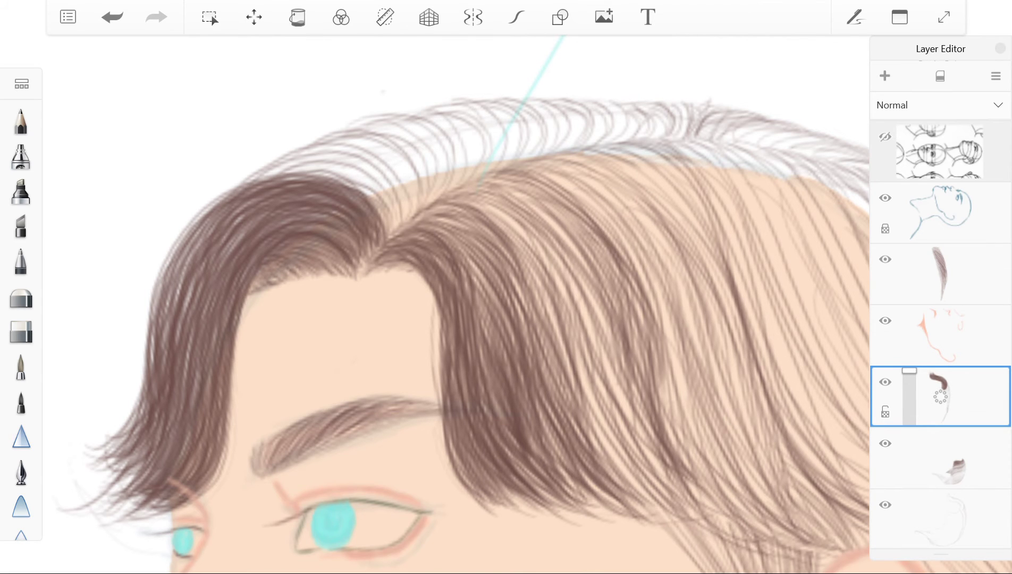
# Add a new layer above the front lock's layer and paint dark strands in the outline hair behind the head.
pyautogui.scroll(-10, 479, 287)
pyautogui.hotkey('ctrl', 'shift', 'n')
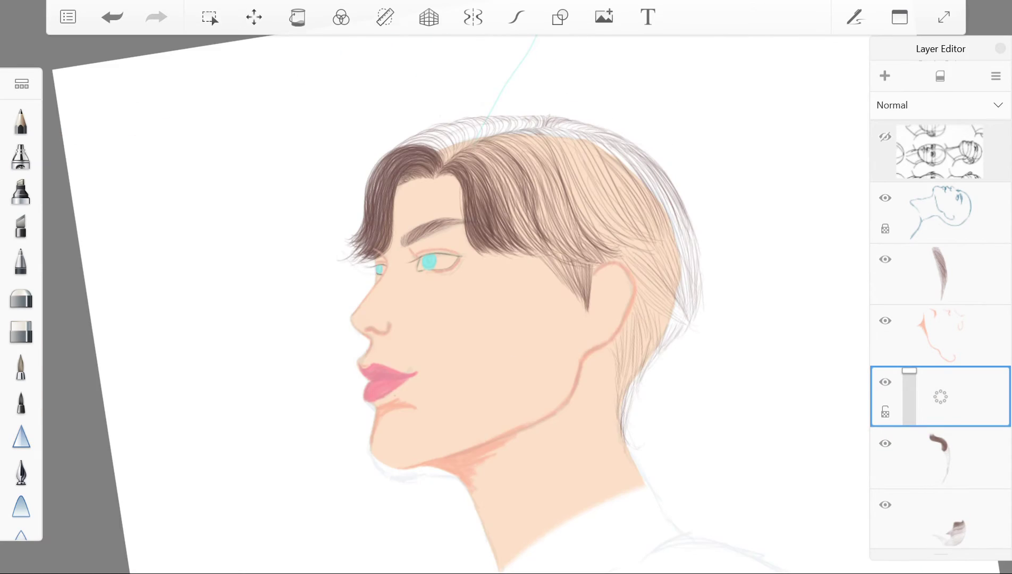
pyautogui.scroll(15, 422, 295)
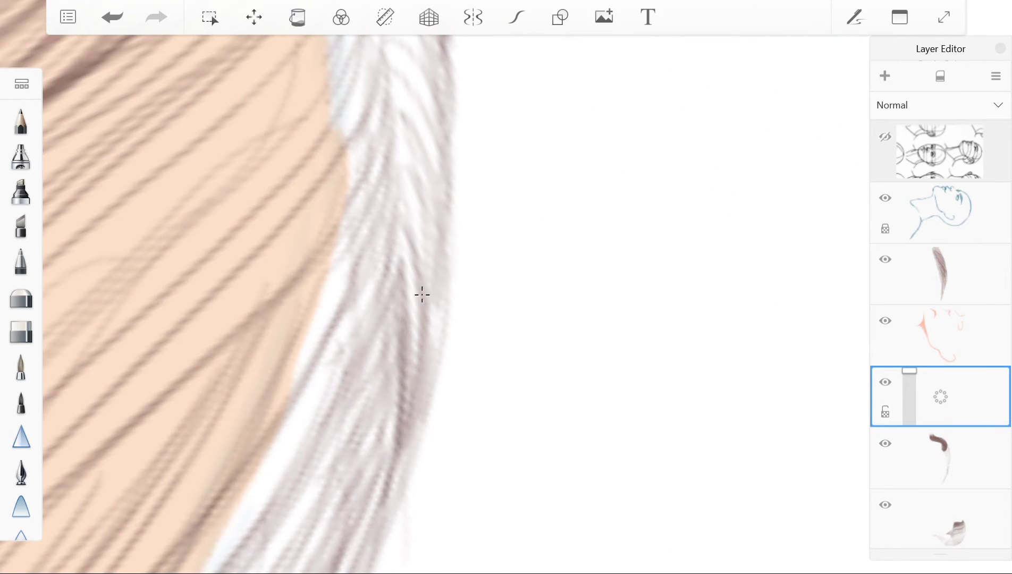
pyautogui.moveTo(409, 266); pyautogui.dragTo(372, 531)
pyautogui.moveTo(404, 229)
pyautogui.mouseDown()
pyautogui.moveTo(383, 532)
pyautogui.moveTo(420, 446)
pyautogui.moveTo(417, 409)
pyautogui.moveTo(425, 462)
pyautogui.mouseUp()
pyautogui.moveTo(399, 202)
pyautogui.mouseDown()
pyautogui.moveTo(430, 457)
pyautogui.moveTo(439, 330)
pyautogui.mouseUp()
pyautogui.moveTo(393, 173)
pyautogui.mouseDown()
pyautogui.moveTo(439, 287)
pyautogui.moveTo(441, 266)
pyautogui.mouseUp()
pyautogui.moveTo(393, 192)
pyautogui.mouseDown()
pyautogui.moveTo(382, 515)
pyautogui.moveTo(426, 499)
pyautogui.moveTo(414, 366)
pyautogui.mouseUp()
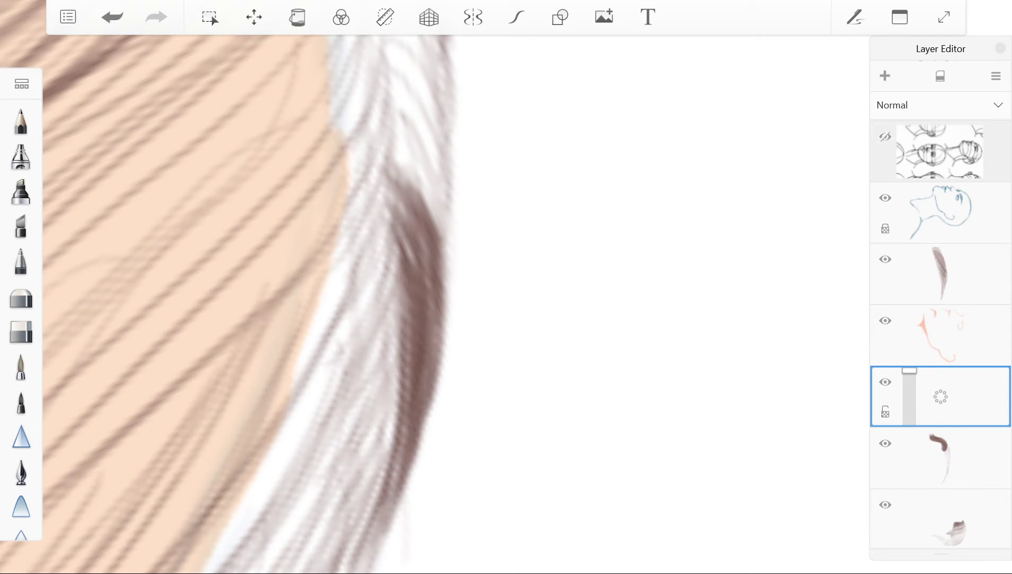
# Extend the dark section of the back hair toward the crown with overlapping curved strands.
pyautogui.moveTo(433, 409)
pyautogui.mouseDown()
pyautogui.moveTo(425, 282)
pyautogui.moveTo(311, 452)
pyautogui.mouseUp()
pyautogui.moveTo(322, 276); pyautogui.dragTo(279, 409)
pyautogui.moveTo(337, 241); pyautogui.dragTo(292, 433)
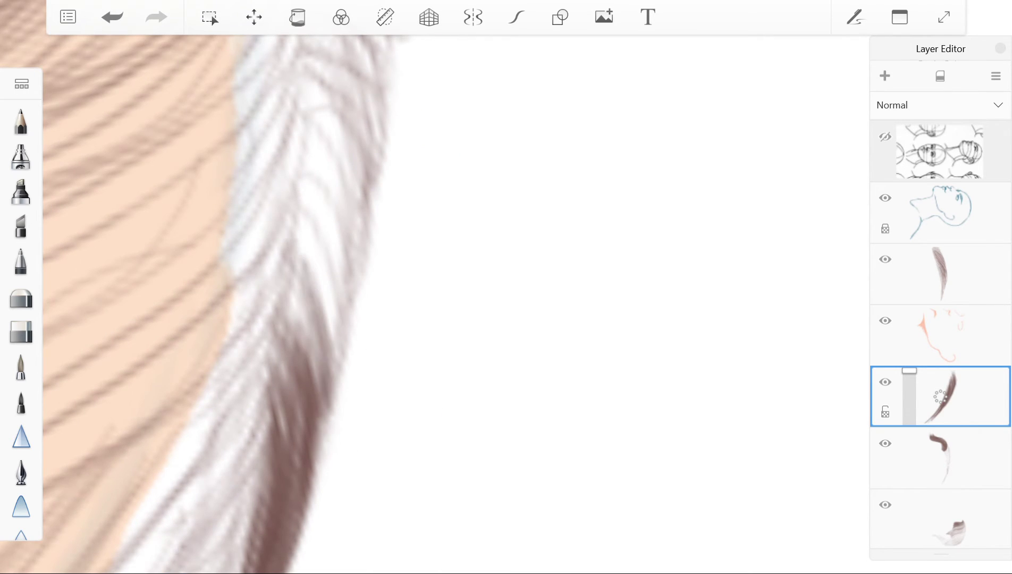
pyautogui.moveTo(324, 266)
pyautogui.mouseDown()
pyautogui.moveTo(284, 487)
pyautogui.moveTo(280, 396)
pyautogui.mouseUp()
pyautogui.moveTo(322, 255); pyautogui.dragTo(277, 379)
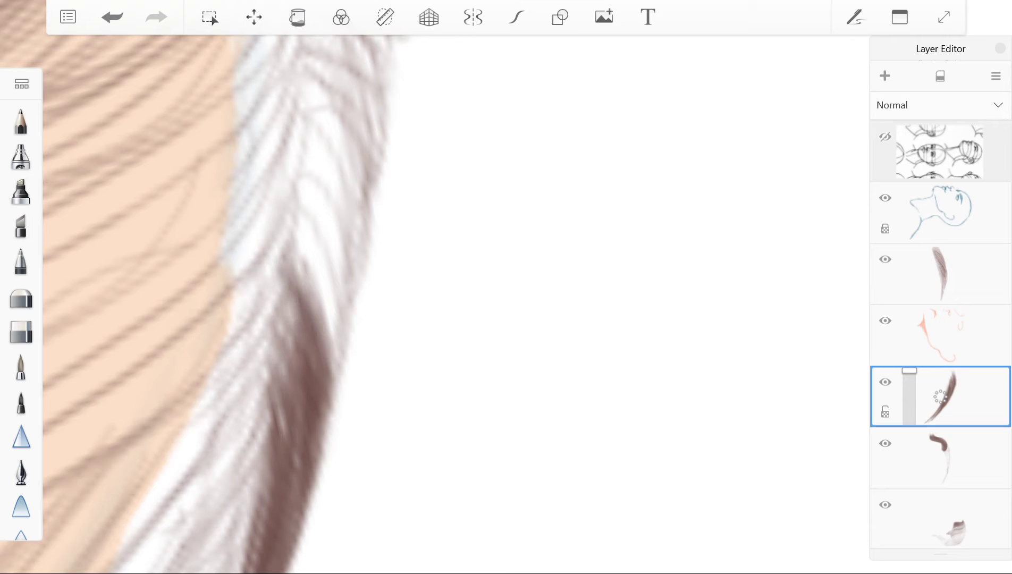
pyautogui.moveTo(304, 298); pyautogui.dragTo(281, 428)
pyautogui.moveTo(342, 228)
pyautogui.mouseDown()
pyautogui.moveTo(284, 425)
pyautogui.moveTo(319, 457)
pyautogui.mouseUp()
pyautogui.moveTo(351, 216)
pyautogui.mouseDown()
pyautogui.moveTo(291, 396)
pyautogui.moveTo(298, 372)
pyautogui.mouseUp()
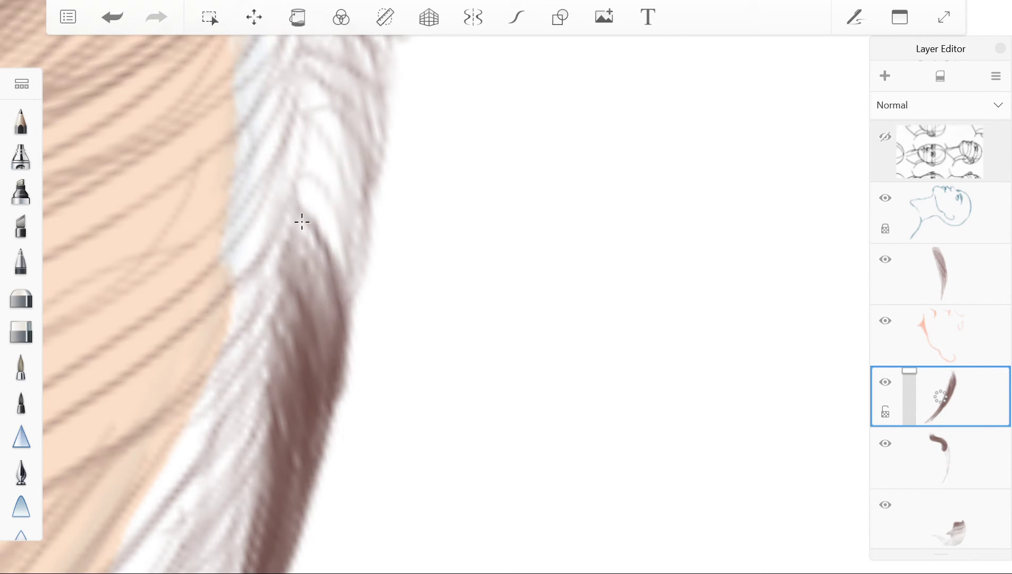
# Extend the dark back hair toward the crown with short overlapping strands at its tapered upper end.
pyautogui.moveTo(318, 202); pyautogui.dragTo(291, 330)
pyautogui.moveTo(351, 202); pyautogui.dragTo(296, 319)
pyautogui.moveTo(322, 223); pyautogui.dragTo(290, 348)
pyautogui.moveTo(298, 292); pyautogui.dragTo(265, 361)
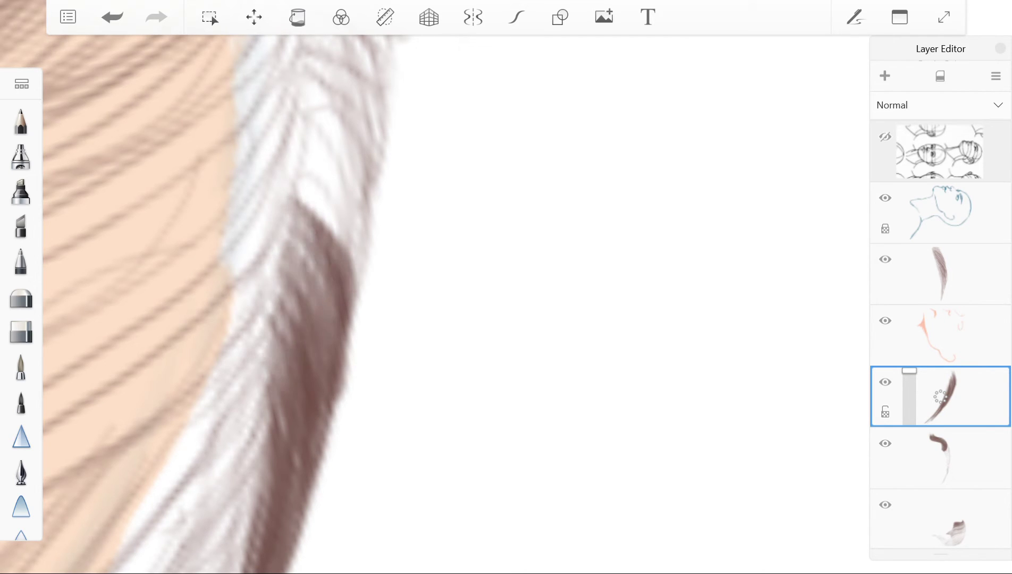
pyautogui.moveTo(324, 234); pyautogui.dragTo(287, 321)
pyautogui.moveTo(327, 204)
pyautogui.mouseDown()
pyautogui.moveTo(279, 274)
pyautogui.moveTo(300, 255)
pyautogui.mouseUp()
pyautogui.moveTo(335, 261); pyautogui.dragTo(311, 346)
pyautogui.scroll(-5, 457, 303)
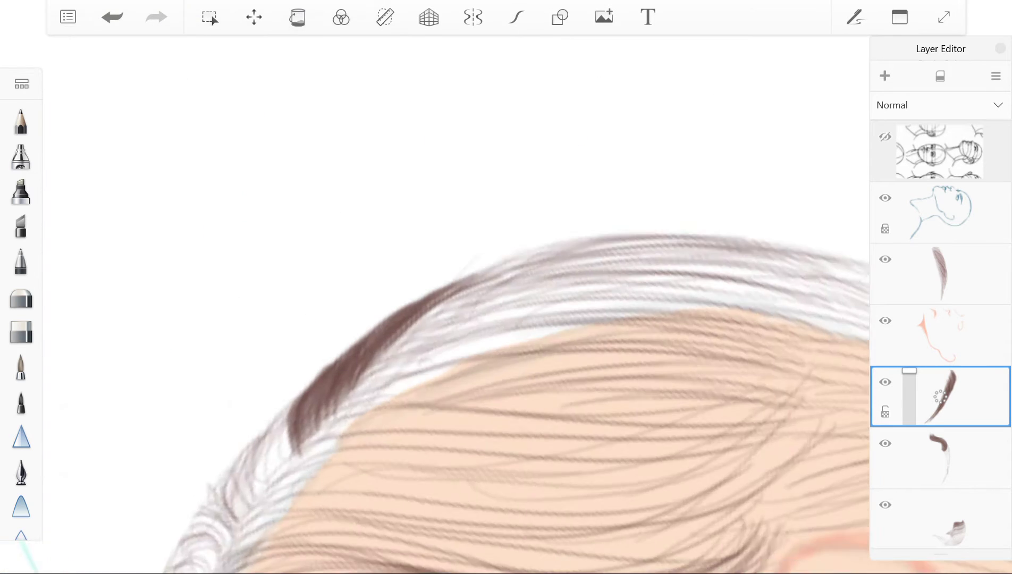
# Thicken the dark band over the back of the crown with strands at its front end and along its thin tail.
pyautogui.scroll(5, 457, 303)
pyautogui.moveTo(303, 272); pyautogui.dragTo(269, 368)
pyautogui.moveTo(355, 285); pyautogui.dragTo(333, 315)
pyautogui.moveTo(712, 80); pyautogui.dragTo(489, 199)
pyautogui.moveTo(829, 50); pyautogui.dragTo(667, 90)
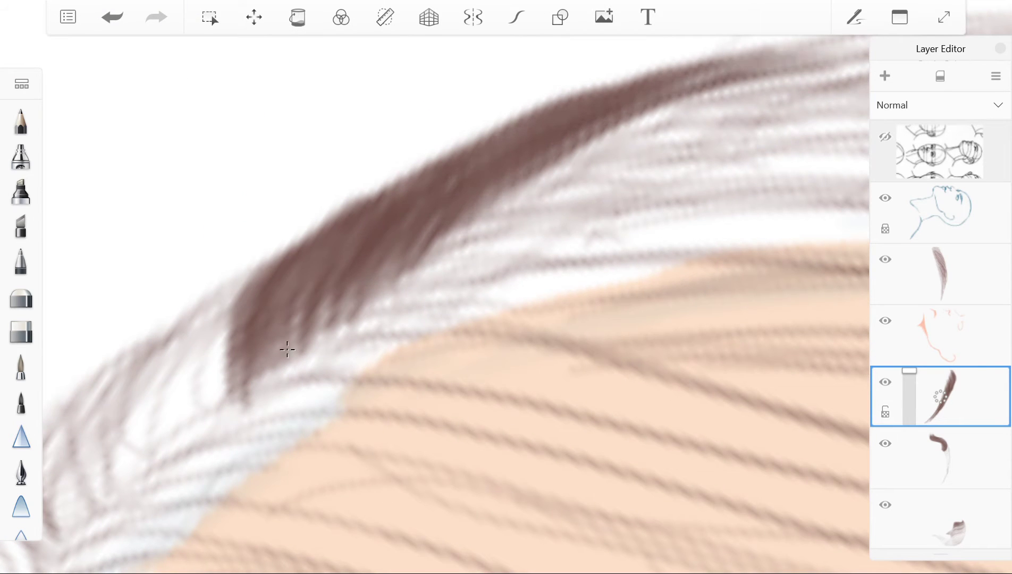
# Deepen the outer edge of the dark crown band with long overlapping strands along its curve.
pyautogui.moveTo(781, 59); pyautogui.dragTo(664, 89)
pyautogui.moveTo(462, 141); pyautogui.dragTo(393, 192)
pyautogui.moveTo(383, 180); pyautogui.dragTo(249, 282)
pyautogui.moveTo(518, 116); pyautogui.dragTo(311, 234)
pyautogui.moveTo(319, 276); pyautogui.dragTo(287, 334)
pyautogui.scroll(-5, 287, 349)
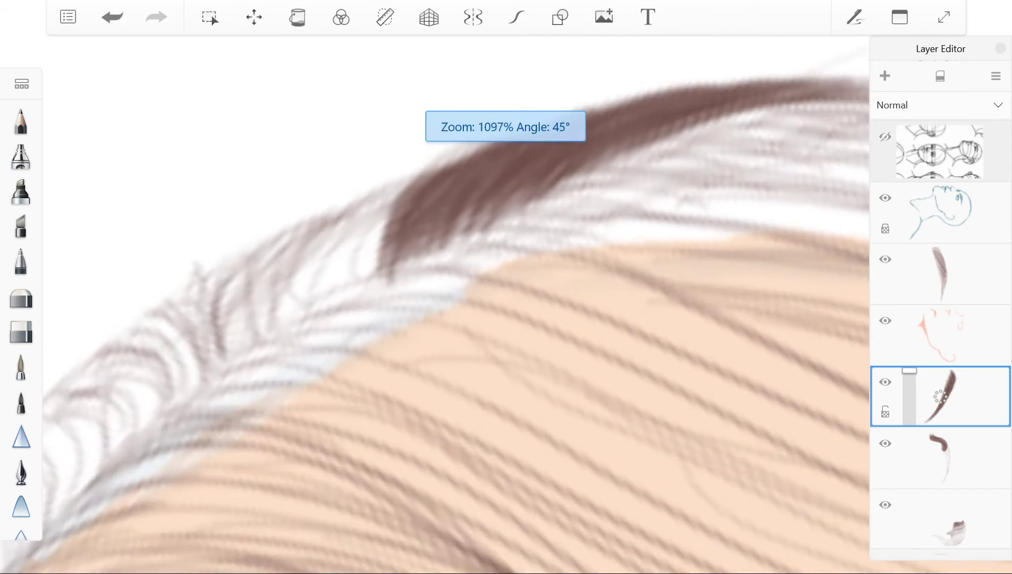
# Lengthen the dark band forward over the crown with dense strands sweeping from the outer edge toward the scalp.
pyautogui.scroll(5, 287, 349)
pyautogui.moveTo(255, 284); pyautogui.dragTo(231, 357)
pyautogui.moveTo(354, 197); pyautogui.dragTo(226, 359)
pyautogui.moveTo(415, 169); pyautogui.dragTo(237, 345)
pyautogui.moveTo(372, 178)
pyautogui.mouseDown()
pyautogui.moveTo(239, 348)
pyautogui.moveTo(314, 311)
pyautogui.moveTo(279, 325)
pyautogui.mouseUp()
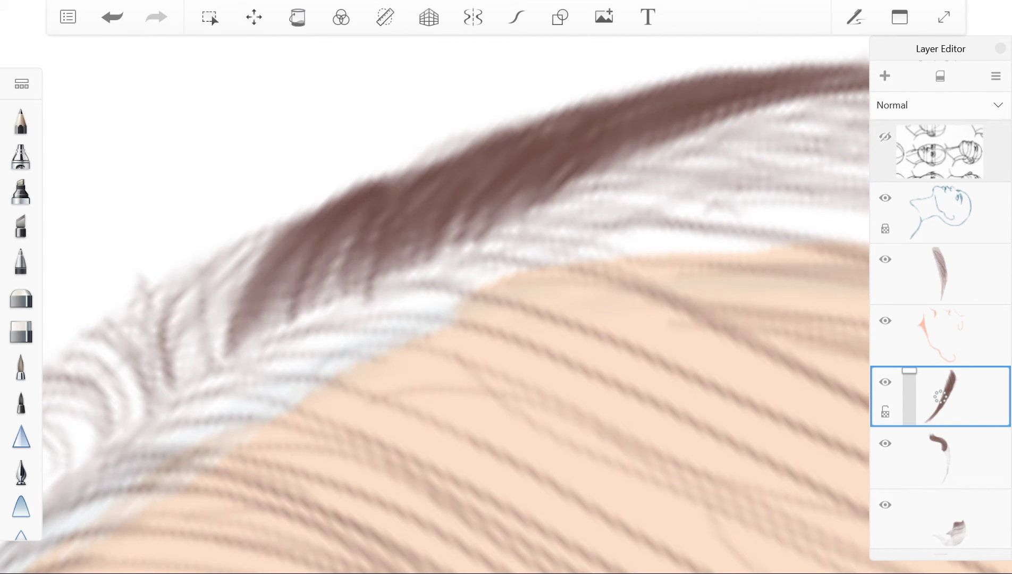
pyautogui.moveTo(420, 168); pyautogui.dragTo(298, 311)
pyautogui.moveTo(357, 234); pyautogui.dragTo(300, 325)
pyautogui.moveTo(306, 236); pyautogui.dragTo(220, 363)
# Paint dark curved strands over the loose outline strand ahead of the band and fill the gap behind it.
pyautogui.moveTo(220, 260); pyautogui.dragTo(170, 394)
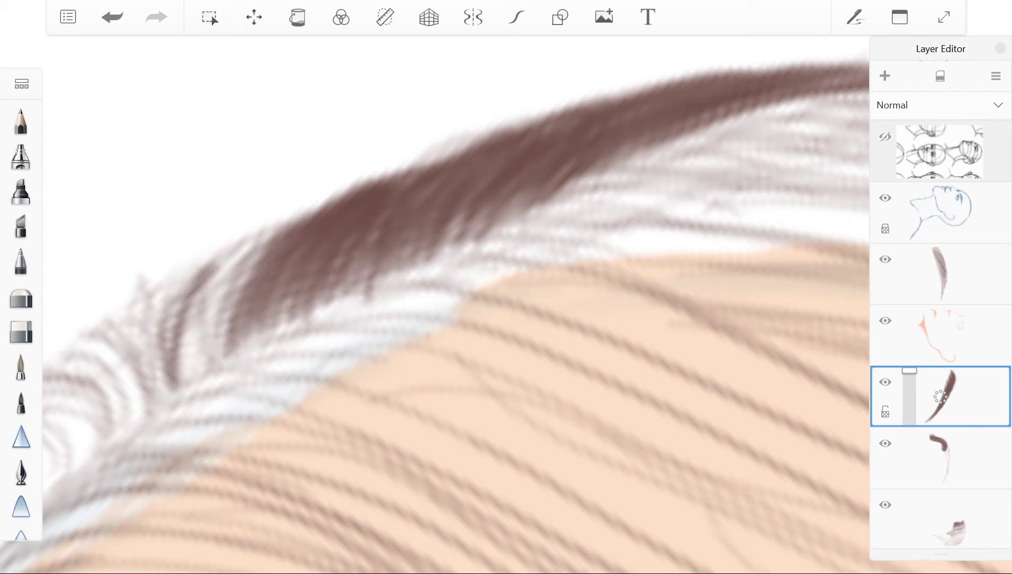
pyautogui.moveTo(239, 245); pyautogui.dragTo(175, 384)
pyautogui.moveTo(289, 214)
pyautogui.mouseDown()
pyautogui.moveTo(195, 372)
pyautogui.moveTo(216, 362)
pyautogui.mouseUp()
pyautogui.moveTo(238, 266); pyautogui.dragTo(171, 400)
pyautogui.moveTo(181, 372)
pyautogui.mouseDown()
pyautogui.moveTo(319, 212)
pyautogui.moveTo(499, 136)
pyautogui.mouseUp()
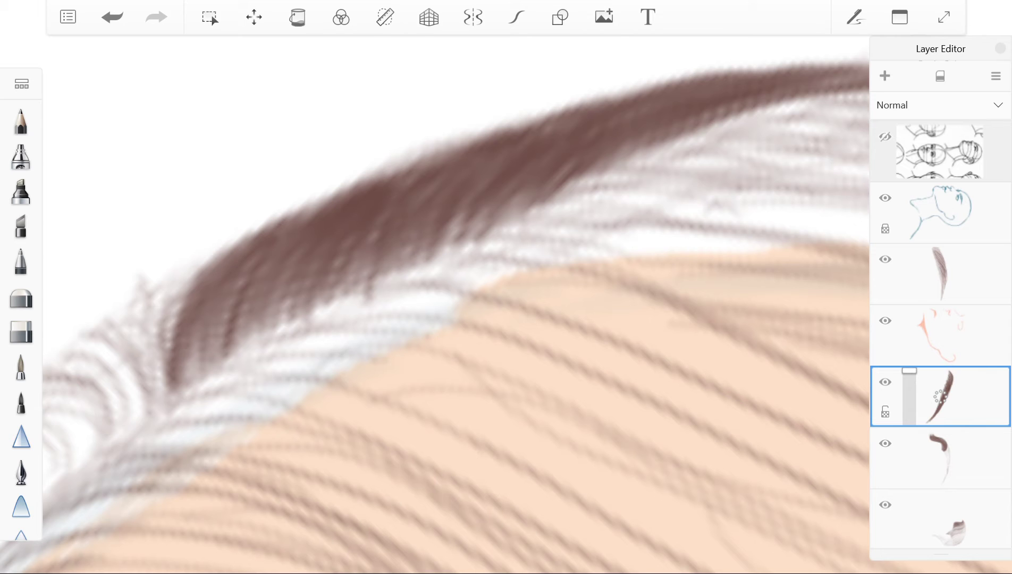
# Add upswept strands at the front end of the dark crown band, redoing the strand at its outer edge.
pyautogui.scroll(3, 457, 309)
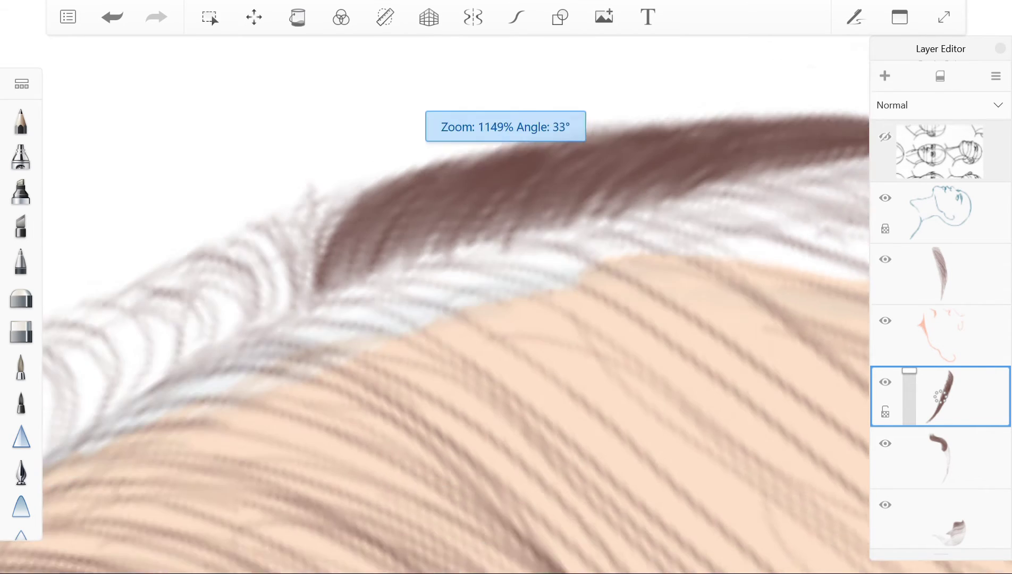
pyautogui.moveTo(250, 330)
pyautogui.mouseDown()
pyautogui.moveTo(298, 176)
pyautogui.moveTo(415, 122)
pyautogui.mouseUp()
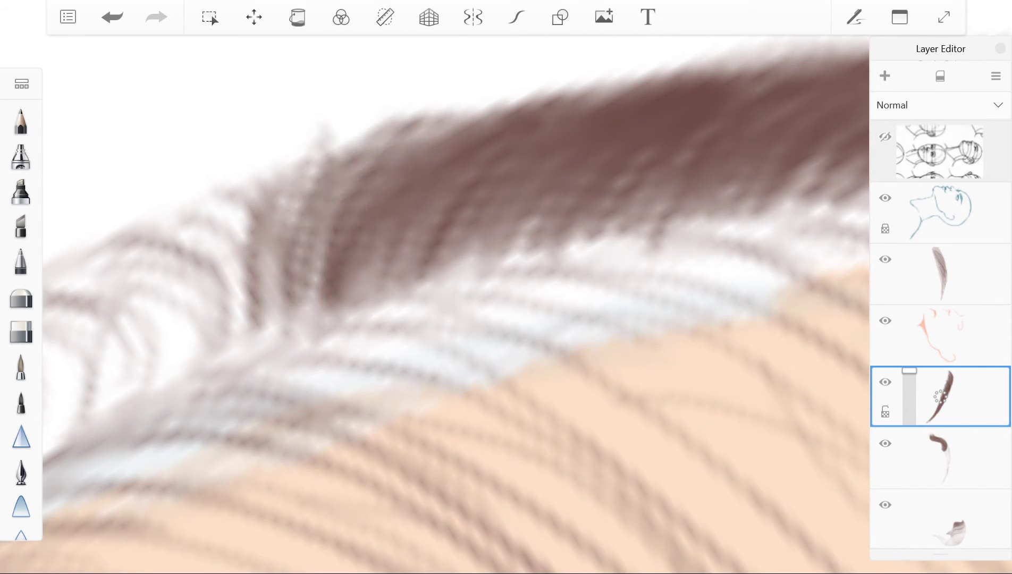
pyautogui.hotkey('ctrl', 'z')
pyautogui.hotkey('ctrl', 'shift', 'z')
pyautogui.moveTo(297, 311); pyautogui.dragTo(410, 125)
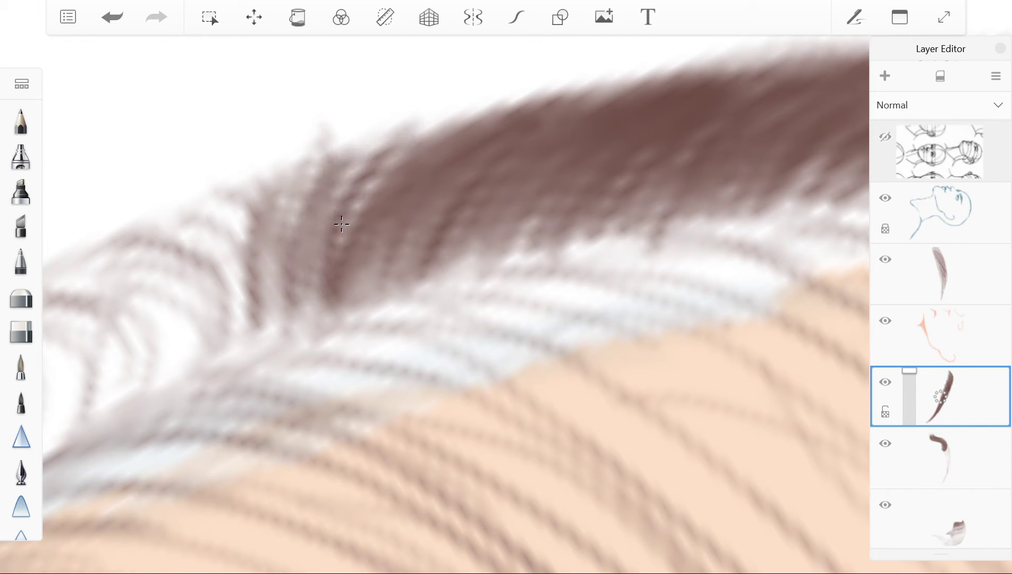
pyautogui.moveTo(345, 213); pyautogui.dragTo(441, 114)
pyautogui.moveTo(298, 321)
pyautogui.mouseDown()
pyautogui.moveTo(399, 157)
pyautogui.moveTo(558, 88)
pyautogui.mouseUp()
# Fan forward-leaning strands out from the scalp side at the front end of the dark crown band.
pyautogui.moveTo(266, 337)
pyautogui.mouseDown()
pyautogui.moveTo(186, 207)
pyautogui.moveTo(207, 189)
pyautogui.mouseUp()
pyautogui.moveTo(255, 361); pyautogui.dragTo(165, 205)
pyautogui.moveTo(271, 340)
pyautogui.mouseDown()
pyautogui.moveTo(191, 192)
pyautogui.moveTo(244, 189)
pyautogui.mouseUp()
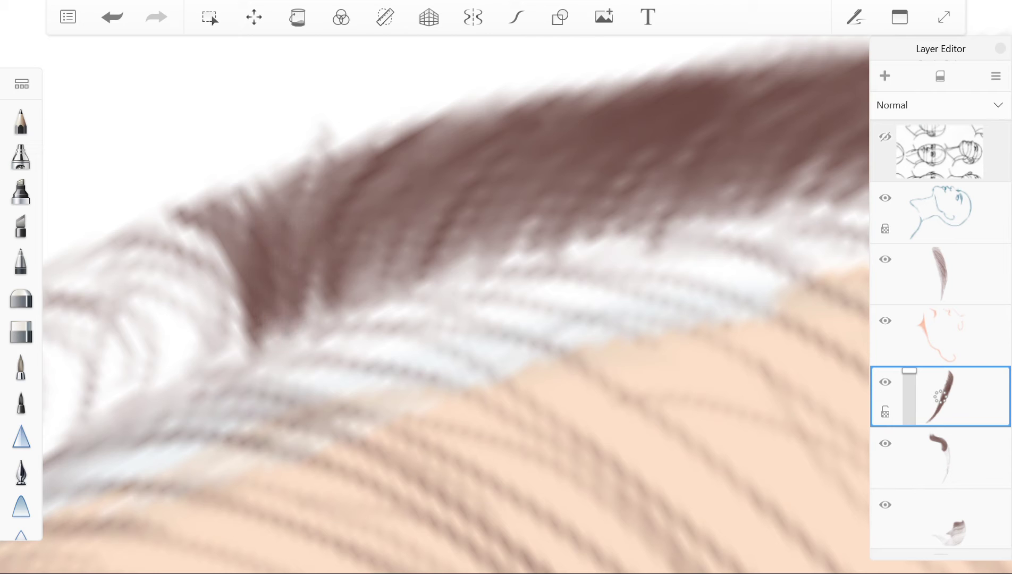
pyautogui.moveTo(318, 314); pyautogui.dragTo(218, 170)
pyautogui.moveTo(319, 229); pyautogui.dragTo(261, 155)
pyautogui.moveTo(345, 186); pyautogui.dragTo(282, 141)
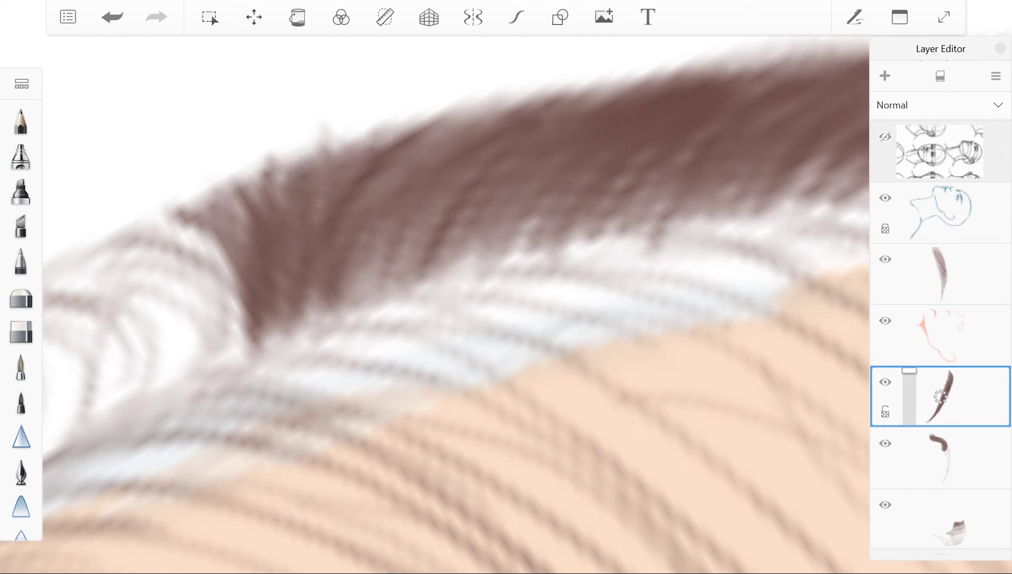
pyautogui.moveTo(250, 242); pyautogui.dragTo(218, 184)
# Fill the light gaps along the scalp side and outer edge of the dark crown band with short strands.
pyautogui.scroll(-5, 457, 298)
pyautogui.scroll(5, 457, 297)
pyautogui.moveTo(159, 393)
pyautogui.mouseDown()
pyautogui.moveTo(151, 362)
pyautogui.moveTo(253, 268)
pyautogui.mouseUp()
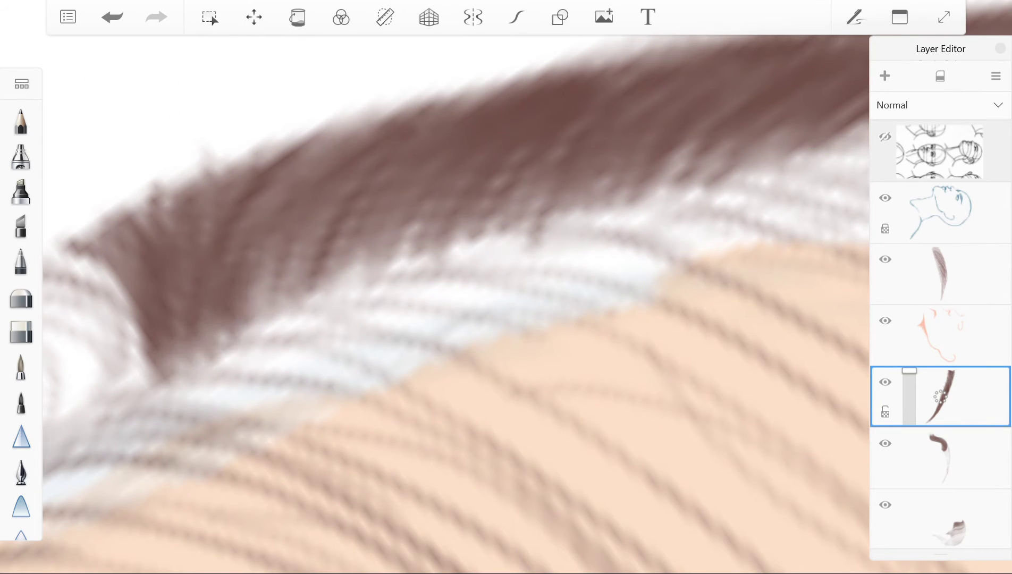
pyautogui.moveTo(250, 335); pyautogui.dragTo(303, 255)
pyautogui.moveTo(351, 285)
pyautogui.mouseDown()
pyautogui.moveTo(393, 213)
pyautogui.moveTo(452, 199)
pyautogui.mouseUp()
pyautogui.moveTo(345, 268); pyautogui.dragTo(425, 208)
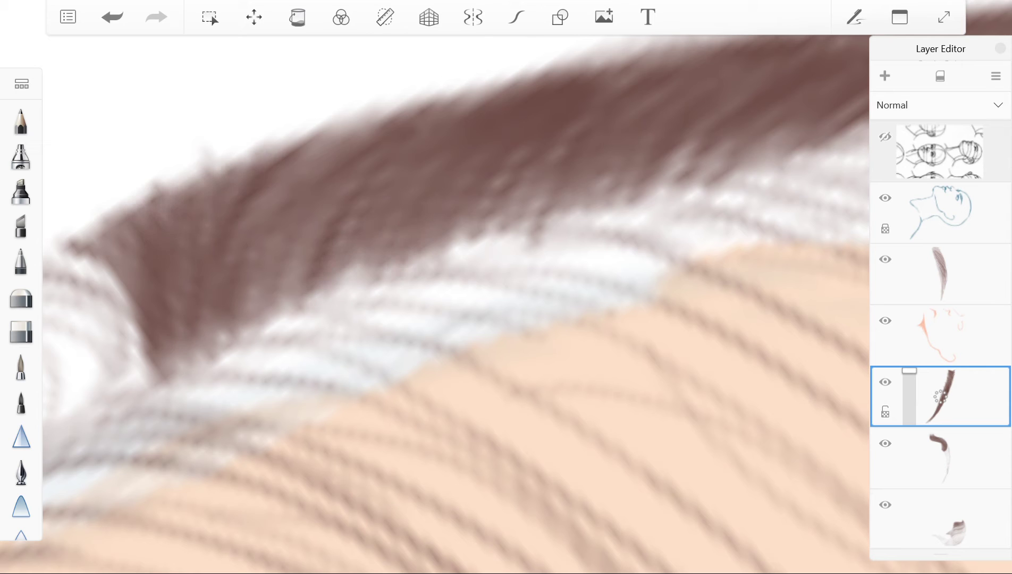
pyautogui.moveTo(260, 292); pyautogui.dragTo(345, 115)
pyautogui.moveTo(330, 165); pyautogui.dragTo(399, 106)
# Trim the stray strand tips along the outer edge of the dark band near its front end.
pyautogui.scroll(-5, 457, 298)
pyautogui.scroll(5, 457, 297)
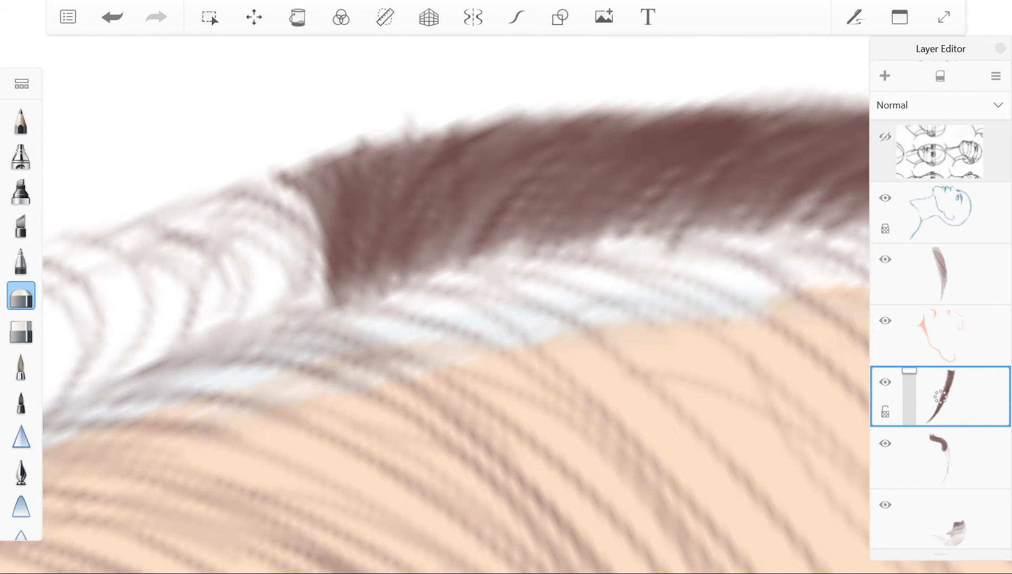
pyautogui.moveTo(353, 155); pyautogui.dragTo(463, 130)
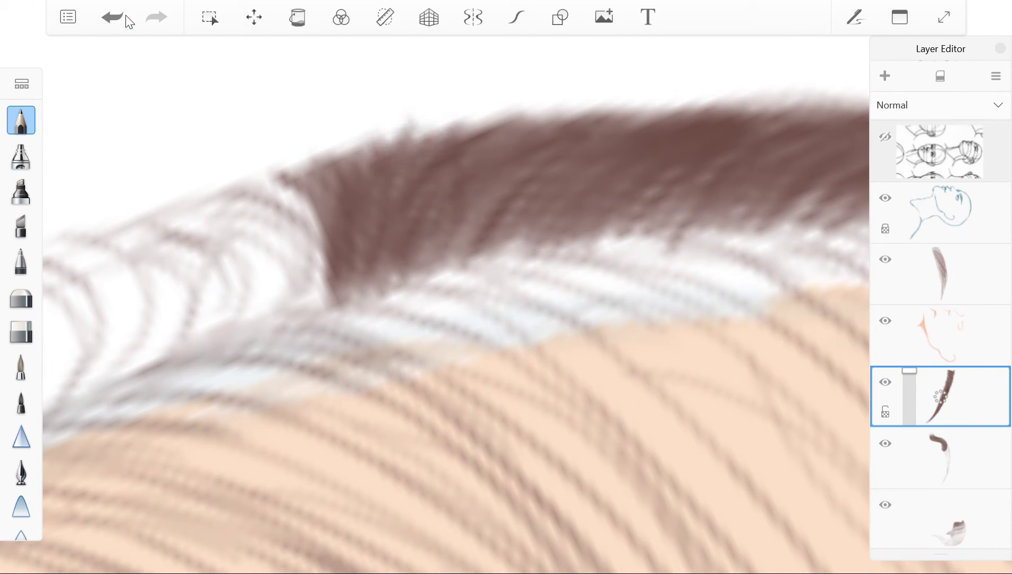
pyautogui.click(112, 17)
pyautogui.click(22, 83)
pyautogui.click(49, 200)
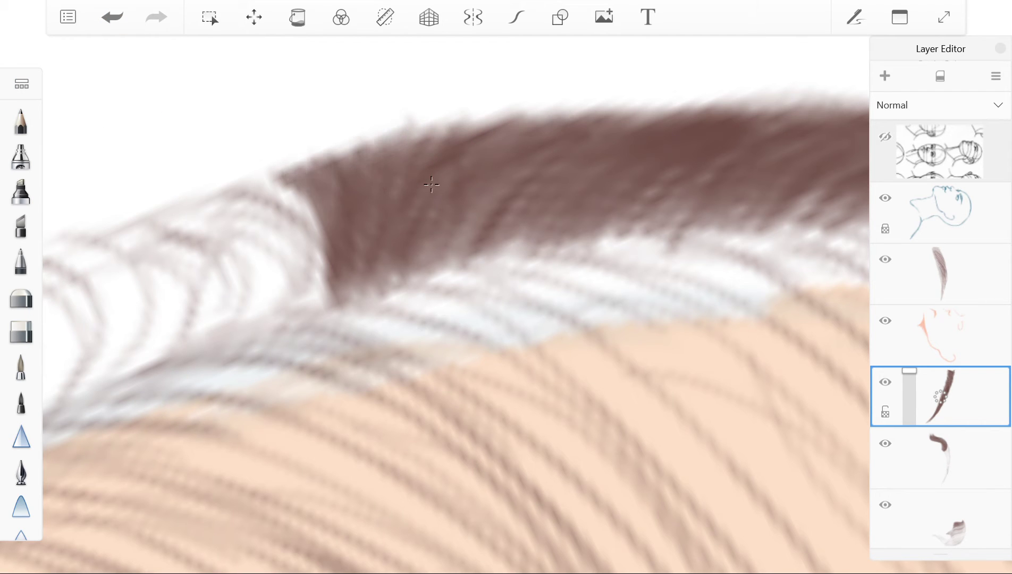
# Begin extending the dark band over the top of the head with curved strands from scalp side to outer edge.
pyautogui.scroll(-3, 431, 185)
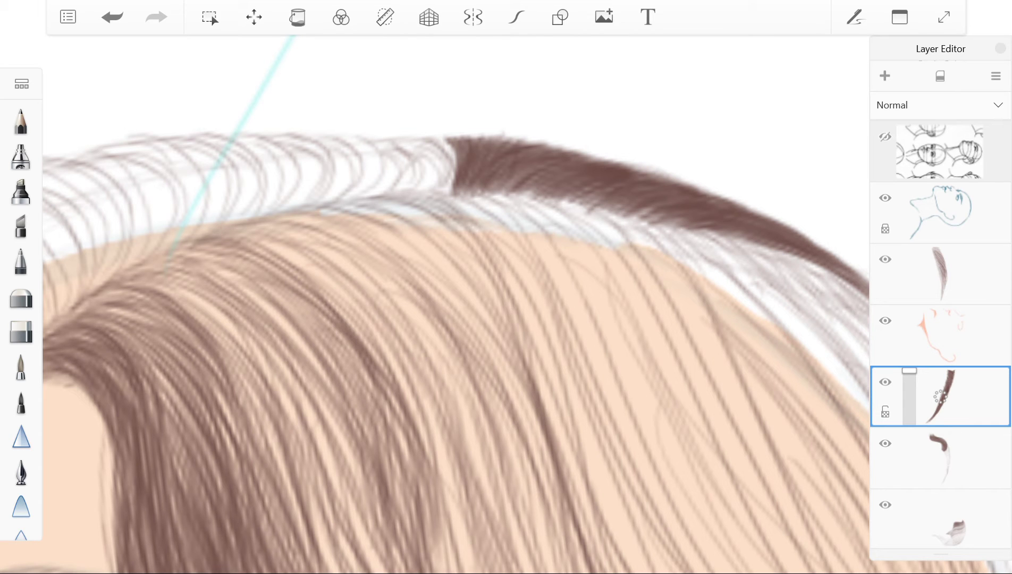
pyautogui.scroll(-3, 452, 298)
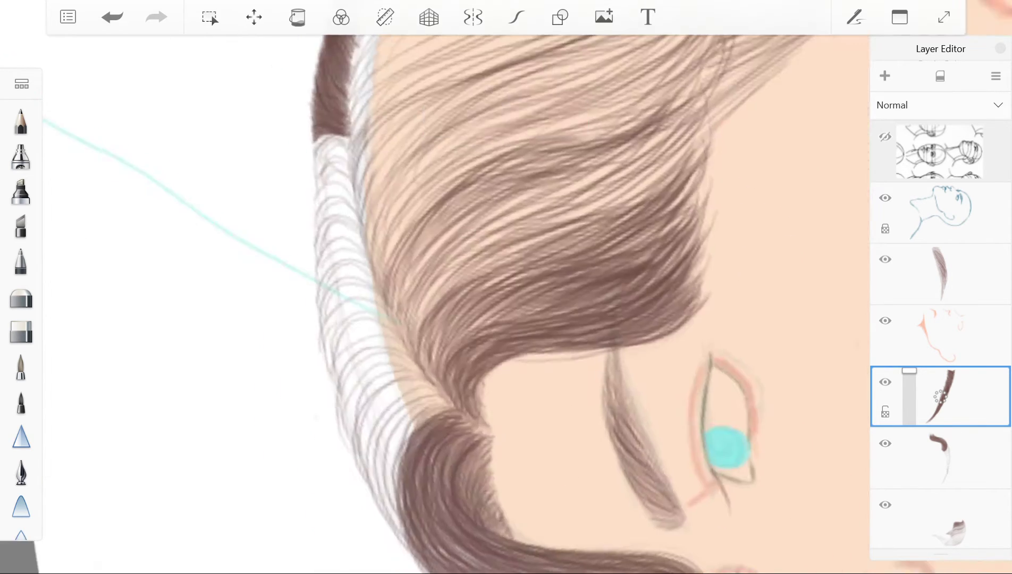
pyautogui.scroll(5, 319, 159)
pyautogui.moveTo(301, 122); pyautogui.dragTo(250, 282)
pyautogui.moveTo(274, 141); pyautogui.dragTo(212, 263)
pyautogui.moveTo(298, 131)
pyautogui.mouseDown()
pyautogui.moveTo(234, 276)
pyautogui.moveTo(218, 234)
pyautogui.moveTo(287, 334)
pyautogui.mouseUp()
pyautogui.moveTo(309, 191); pyautogui.dragTo(228, 287)
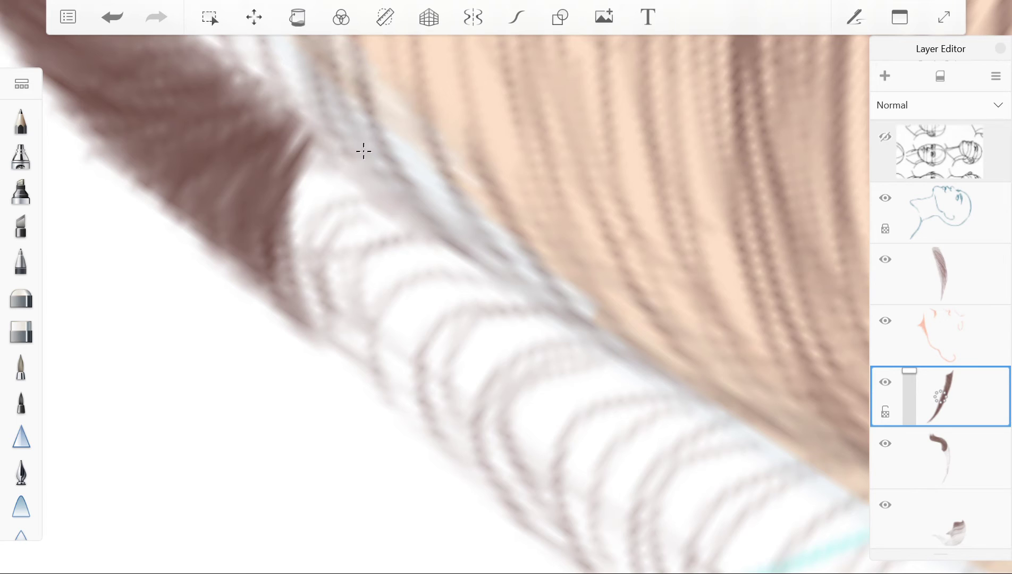
# Darken the first arched outline strands ahead of the band with strands running toward the outer edge.
pyautogui.moveTo(309, 154)
pyautogui.mouseDown()
pyautogui.moveTo(298, 309)
pyautogui.moveTo(308, 335)
pyautogui.moveTo(340, 362)
pyautogui.mouseUp()
pyautogui.moveTo(372, 202); pyautogui.dragTo(425, 372)
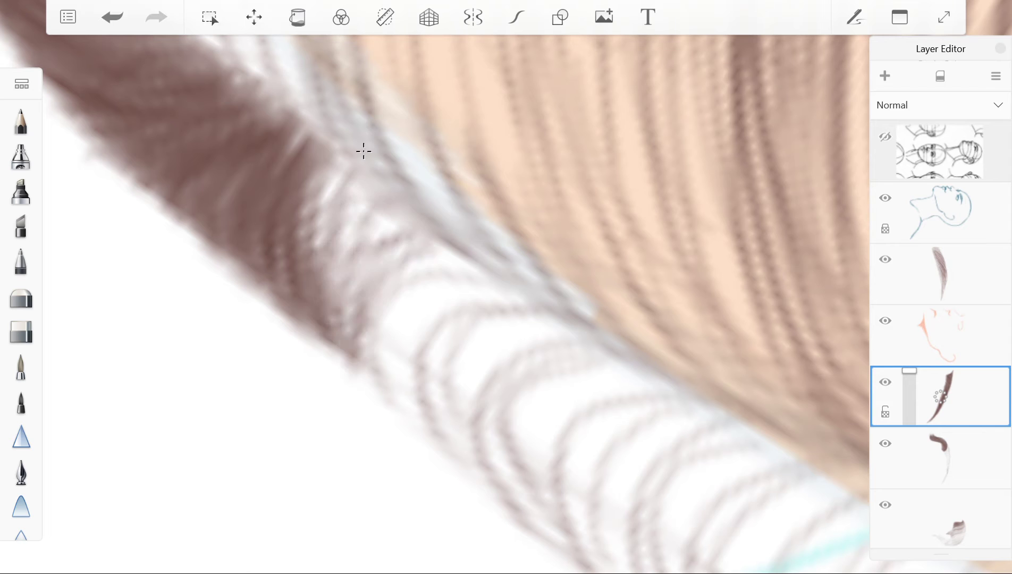
pyautogui.moveTo(367, 234); pyautogui.dragTo(425, 388)
pyautogui.moveTo(341, 213); pyautogui.dragTo(394, 372)
pyautogui.moveTo(298, 170)
pyautogui.mouseDown()
pyautogui.moveTo(361, 319)
pyautogui.moveTo(372, 308)
pyautogui.mouseUp()
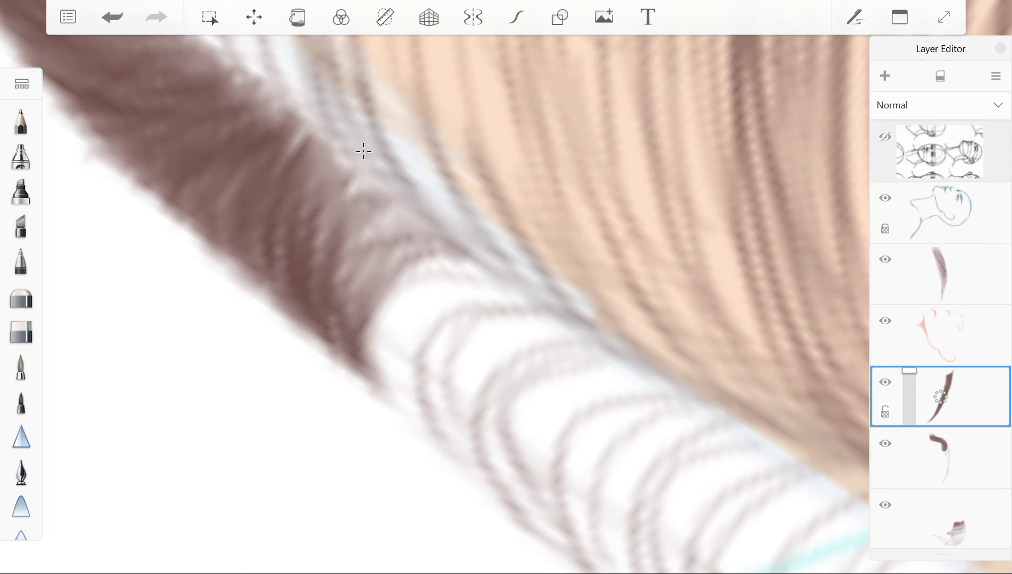
# Fill the scalp side of the band's new front section with short curved strands and extend its outer tip.
pyautogui.moveTo(345, 213); pyautogui.dragTo(419, 366)
pyautogui.moveTo(372, 250); pyautogui.dragTo(409, 404)
pyautogui.moveTo(314, 181); pyautogui.dragTo(383, 276)
pyautogui.moveTo(335, 213); pyautogui.dragTo(436, 271)
pyautogui.moveTo(298, 159); pyautogui.dragTo(383, 202)
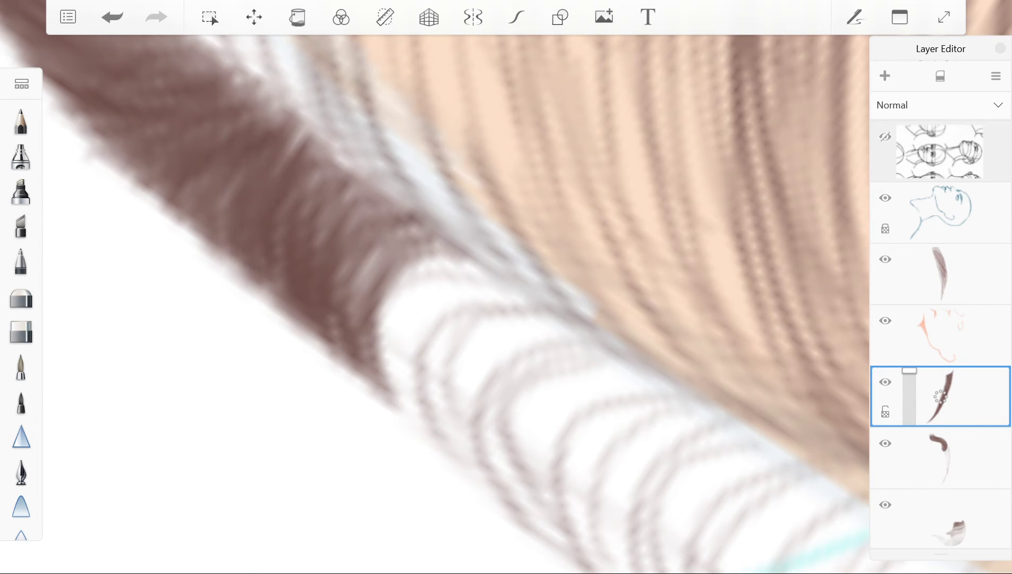
# Shade the light patches inside the band's front end with arched strands curving down to the outer edge.
pyautogui.moveTo(478, 266); pyautogui.dragTo(372, 319)
pyautogui.moveTo(255, 139); pyautogui.dragTo(297, 292)
pyautogui.moveTo(319, 122); pyautogui.dragTo(393, 159)
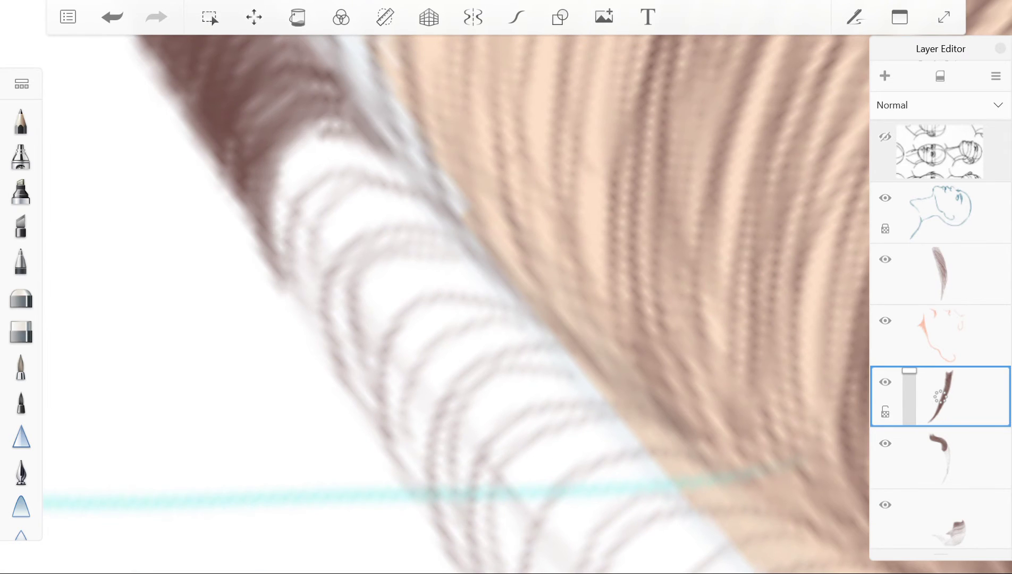
pyautogui.moveTo(271, 128); pyautogui.dragTo(345, 287)
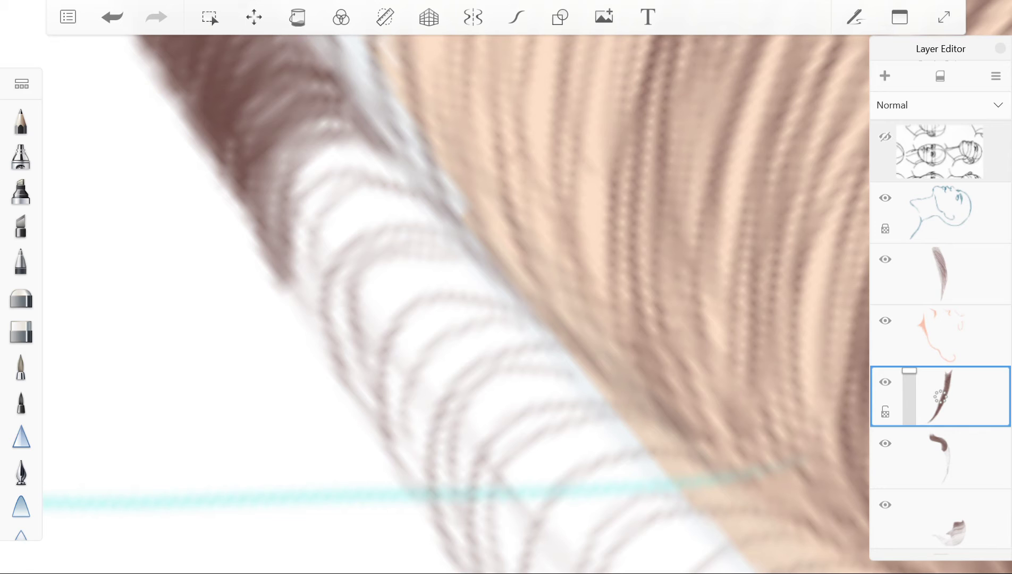
pyautogui.moveTo(351, 114); pyautogui.dragTo(276, 256)
pyautogui.moveTo(341, 85); pyautogui.dragTo(255, 191)
pyautogui.moveTo(382, 123); pyautogui.dragTo(297, 287)
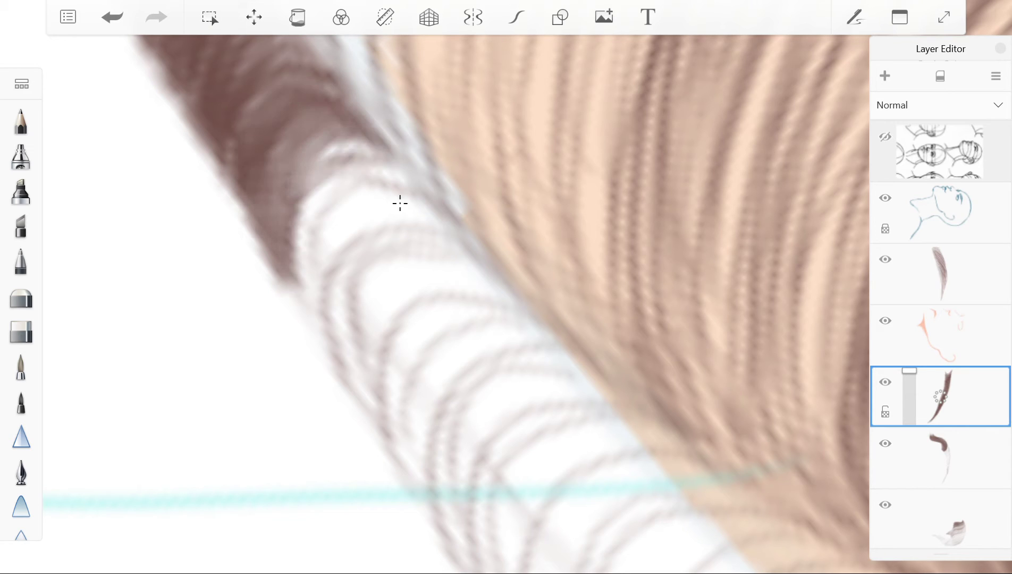
# Extend the dark band toward the parting with a dense set of arched strands across its full width.
pyautogui.moveTo(426, 149); pyautogui.dragTo(308, 314)
pyautogui.moveTo(435, 175); pyautogui.dragTo(303, 314)
pyautogui.moveTo(409, 149); pyautogui.dragTo(292, 276)
pyautogui.moveTo(436, 197); pyautogui.dragTo(322, 319)
pyautogui.moveTo(404, 170); pyautogui.dragTo(308, 311)
pyautogui.moveTo(367, 138); pyautogui.dragTo(277, 242)
pyautogui.moveTo(335, 125); pyautogui.dragTo(266, 231)
pyautogui.moveTo(327, 287); pyautogui.dragTo(291, 346)
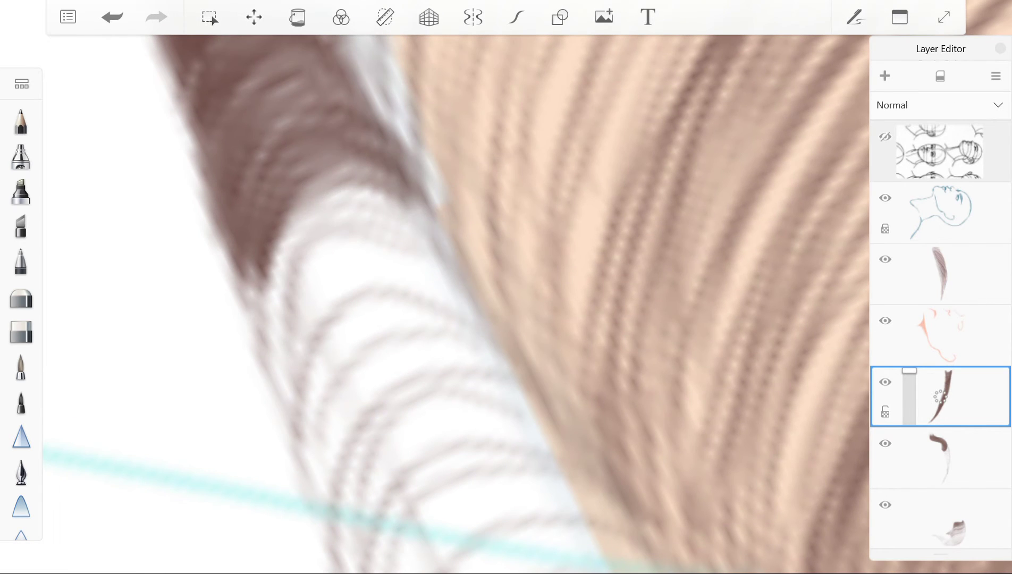
# Continue the arched strands forward, lengthening the band's outer tip and covering the light arches at its front.
pyautogui.moveTo(435, 191); pyautogui.dragTo(287, 345)
pyautogui.moveTo(404, 165); pyautogui.dragTo(265, 319)
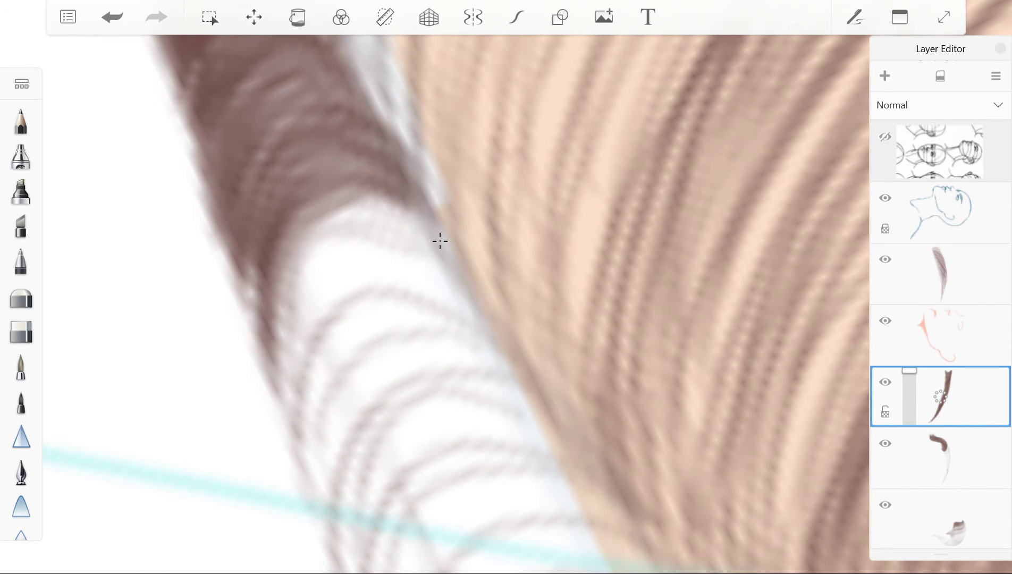
pyautogui.moveTo(367, 154); pyautogui.dragTo(245, 330)
pyautogui.moveTo(372, 318); pyautogui.dragTo(361, 221)
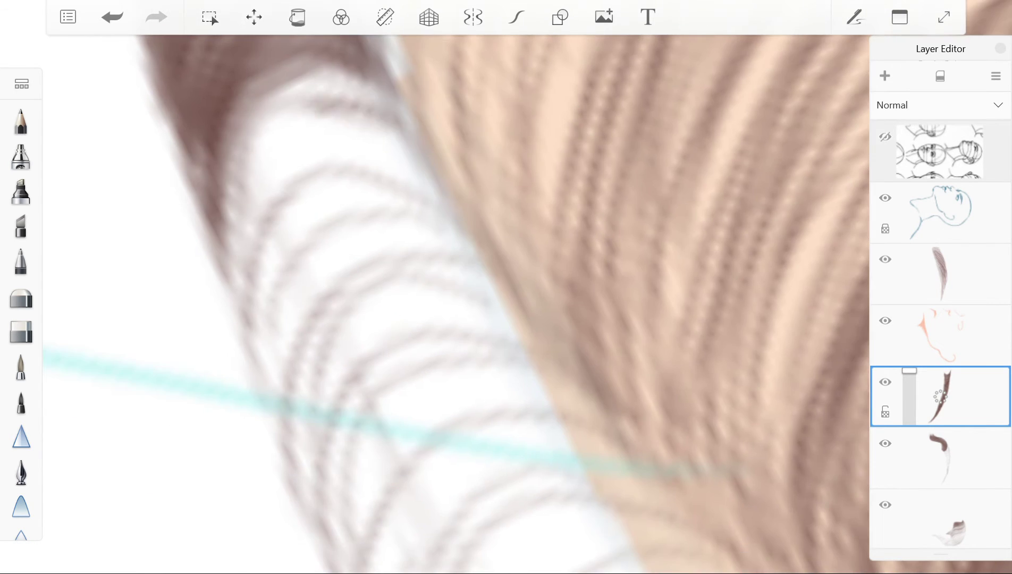
pyautogui.moveTo(409, 85)
pyautogui.mouseDown()
pyautogui.moveTo(223, 303)
pyautogui.moveTo(228, 255)
pyautogui.mouseUp()
pyautogui.moveTo(393, 63); pyautogui.dragTo(223, 176)
# Fill the next outline arches above the cyan guide line with overlapping dark strands.
pyautogui.moveTo(431, 186)
pyautogui.mouseDown()
pyautogui.moveTo(431, 278)
pyautogui.moveTo(271, 378)
pyautogui.mouseUp()
pyautogui.moveTo(425, 255)
pyautogui.mouseDown()
pyautogui.moveTo(271, 382)
pyautogui.moveTo(273, 351)
pyautogui.mouseUp()
pyautogui.moveTo(399, 223); pyautogui.dragTo(271, 330)
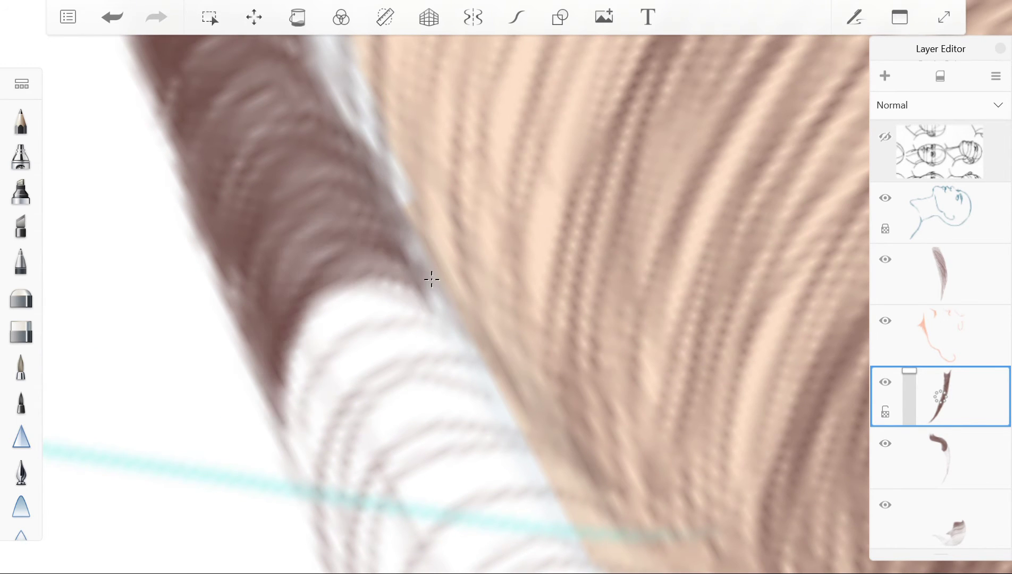
pyautogui.moveTo(425, 256); pyautogui.dragTo(282, 313)
pyautogui.moveTo(366, 213); pyautogui.dragTo(274, 287)
# Carry the band's outer edge down to the cyan guide line and outline the next arch with dark strands.
pyautogui.moveTo(432, 372); pyautogui.dragTo(432, 200)
pyautogui.moveTo(374, 120)
pyautogui.mouseDown()
pyautogui.moveTo(223, 297)
pyautogui.moveTo(226, 332)
pyautogui.moveTo(228, 284)
pyautogui.moveTo(228, 322)
pyautogui.mouseUp()
pyautogui.moveTo(422, 192); pyautogui.dragTo(240, 367)
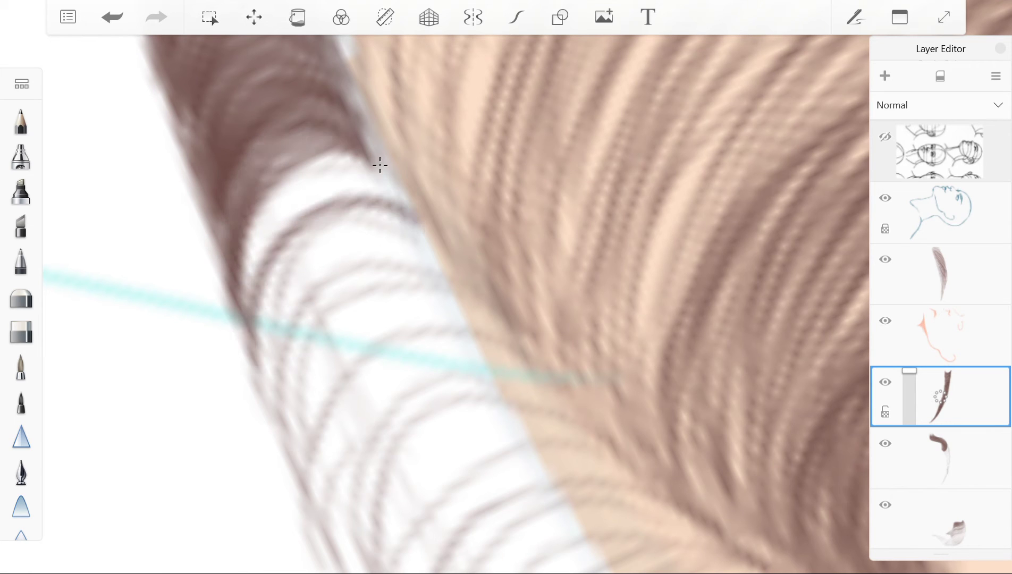
pyautogui.moveTo(393, 125); pyautogui.dragTo(242, 239)
pyautogui.moveTo(376, 75)
pyautogui.mouseDown()
pyautogui.moveTo(260, 178)
pyautogui.moveTo(228, 112)
pyautogui.mouseUp()
# Darken the interior of the band just above the guide line with additional arched strands.
pyautogui.moveTo(425, 319); pyautogui.dragTo(457, 362)
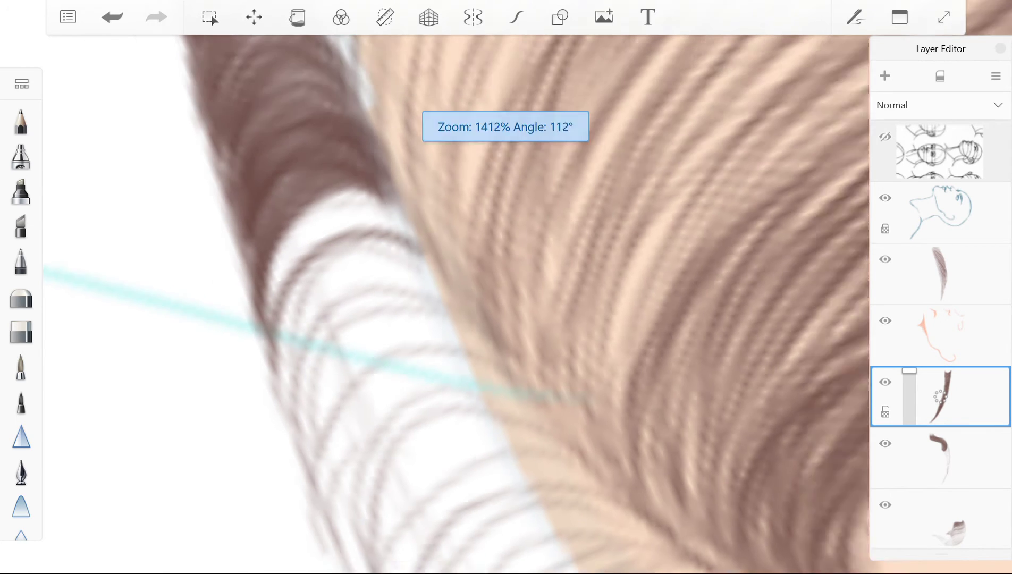
pyautogui.moveTo(374, 183); pyautogui.dragTo(231, 247)
pyautogui.moveTo(367, 139); pyautogui.dragTo(241, 205)
pyautogui.moveTo(343, 93); pyautogui.dragTo(239, 168)
pyautogui.moveTo(478, 266); pyautogui.dragTo(462, 292)
pyautogui.moveTo(368, 232); pyautogui.dragTo(377, 255)
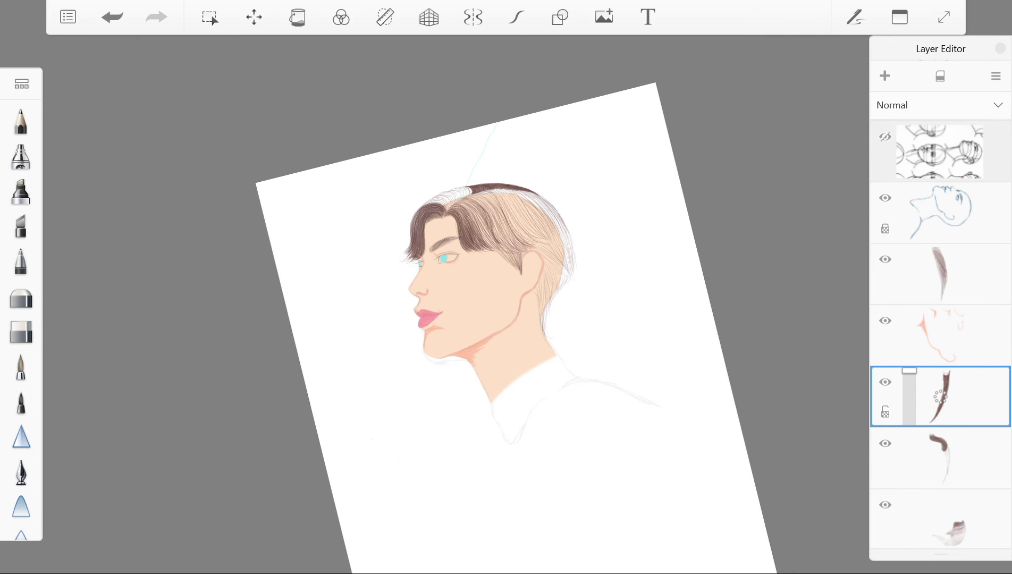
# Fill the white gap between the dark band and the separate dark arch at the guide line.
pyautogui.scroll(10, 441, 289)
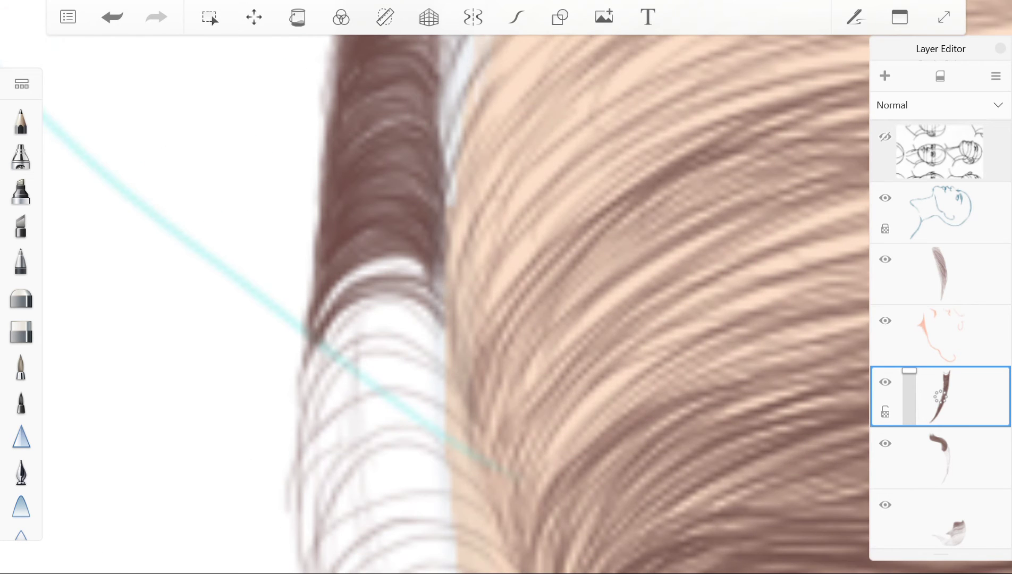
pyautogui.moveTo(319, 324); pyautogui.dragTo(442, 290)
pyautogui.moveTo(351, 311)
pyautogui.mouseDown()
pyautogui.moveTo(439, 263)
pyautogui.moveTo(535, 169)
pyautogui.mouseUp()
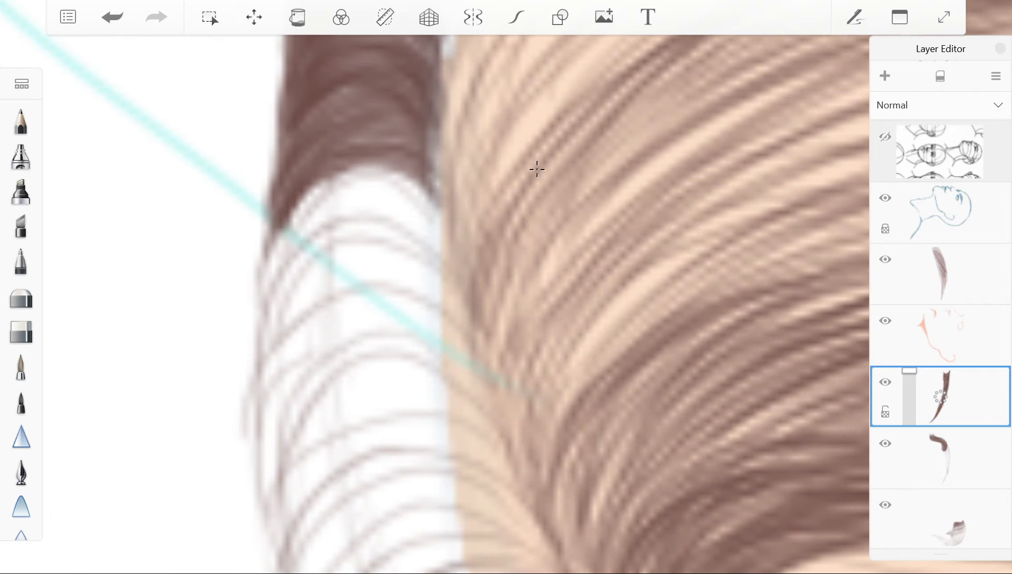
# Extend the dark band past the start of the cyan guide line with overlapping arched strands.
pyautogui.moveTo(255, 345); pyautogui.dragTo(430, 213)
pyautogui.moveTo(265, 297)
pyautogui.mouseDown()
pyautogui.moveTo(441, 197)
pyautogui.moveTo(441, 167)
pyautogui.moveTo(431, 178)
pyautogui.mouseUp()
pyautogui.moveTo(266, 319); pyautogui.dragTo(426, 202)
pyautogui.moveTo(269, 261); pyautogui.dragTo(426, 161)
pyautogui.moveTo(289, 226); pyautogui.dragTo(428, 164)
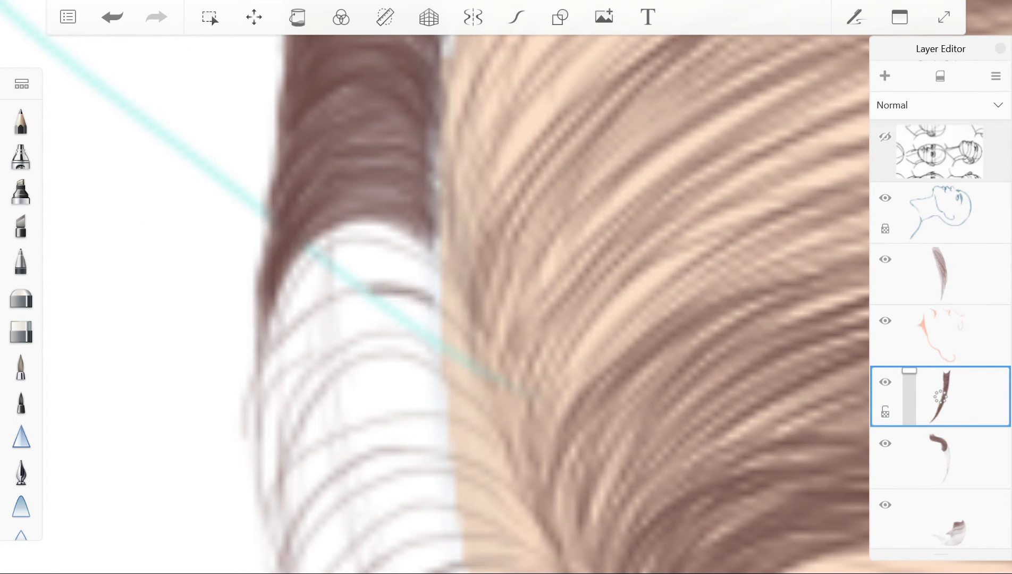
# Outline the next arch across the cyan guide line and fill the gap up to the dark band.
pyautogui.moveTo(248, 419); pyautogui.dragTo(375, 280)
pyautogui.moveTo(251, 378); pyautogui.dragTo(437, 264)
pyautogui.moveTo(258, 361)
pyautogui.mouseDown()
pyautogui.moveTo(444, 248)
pyautogui.moveTo(436, 271)
pyautogui.mouseUp()
pyautogui.moveTo(258, 335); pyautogui.dragTo(444, 229)
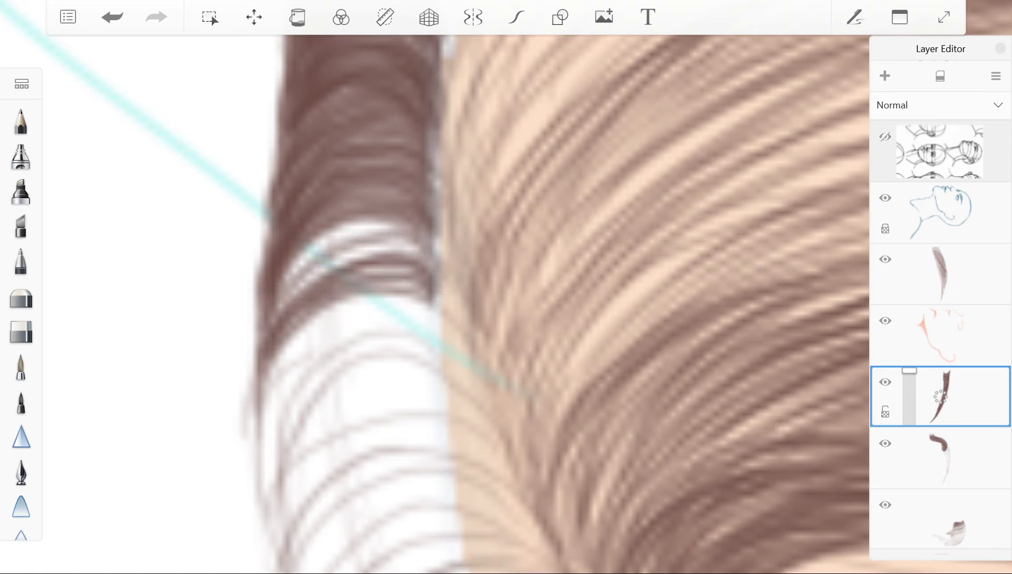
pyautogui.moveTo(275, 319)
pyautogui.mouseDown()
pyautogui.moveTo(423, 215)
pyautogui.moveTo(415, 247)
pyautogui.mouseUp()
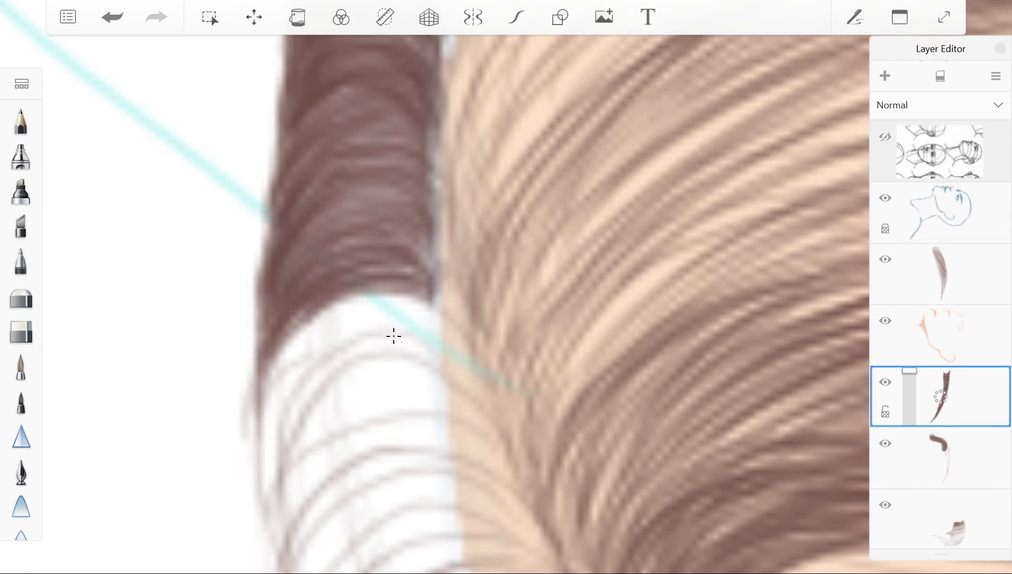
pyautogui.moveTo(351, 279); pyautogui.dragTo(443, 133)
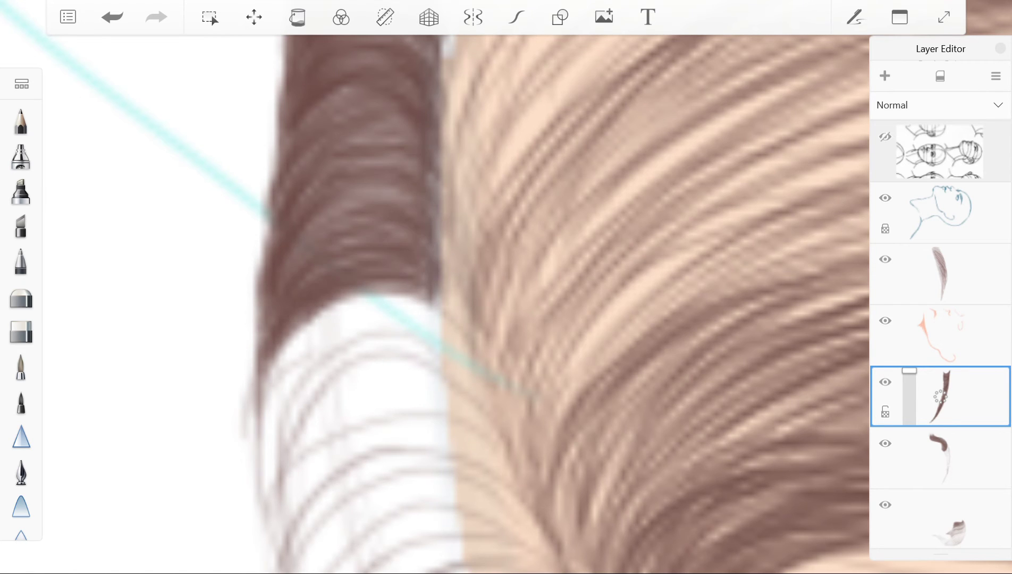
# Draw a separate arch of dark strands below the band and lengthen the band's outer edge.
pyautogui.moveTo(478, 346); pyautogui.dragTo(478, 228)
pyautogui.moveTo(212, 479); pyautogui.dragTo(404, 212)
pyautogui.moveTo(266, 266); pyautogui.dragTo(452, 199)
pyautogui.moveTo(199, 500); pyautogui.dragTo(277, 255)
pyautogui.moveTo(202, 399); pyautogui.dragTo(452, 196)
pyautogui.moveTo(287, 228); pyautogui.dragTo(447, 178)
pyautogui.moveTo(202, 372); pyautogui.dragTo(298, 210)
pyautogui.moveTo(337, 212); pyautogui.dragTo(438, 185)
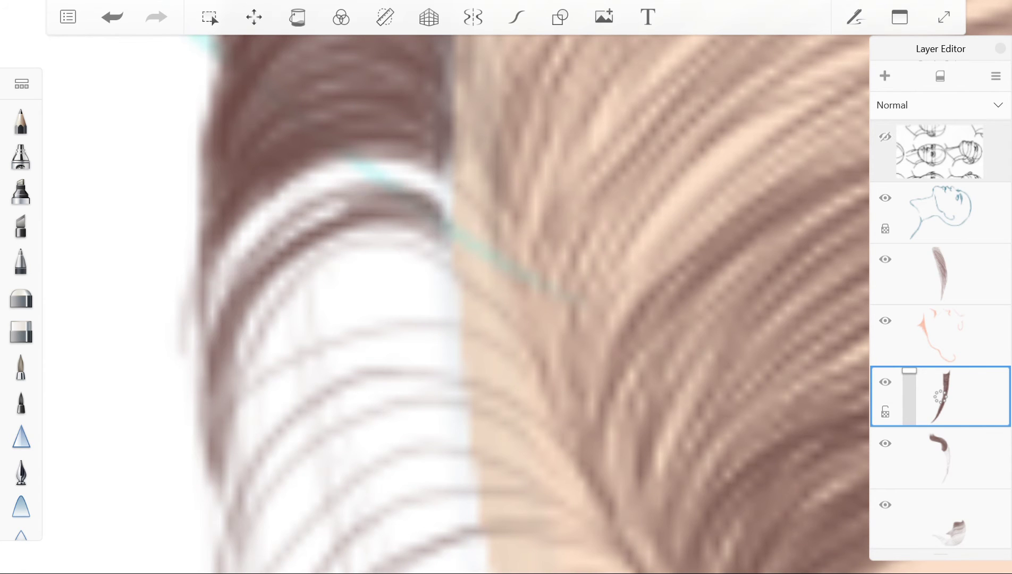
# Fill the gap between the band and the separate arch, and thicken the arch's lower edge.
pyautogui.moveTo(224, 345)
pyautogui.mouseDown()
pyautogui.moveTo(441, 181)
pyautogui.moveTo(446, 154)
pyautogui.mouseUp()
pyautogui.moveTo(239, 293)
pyautogui.mouseDown()
pyautogui.moveTo(449, 165)
pyautogui.moveTo(442, 151)
pyautogui.mouseUp()
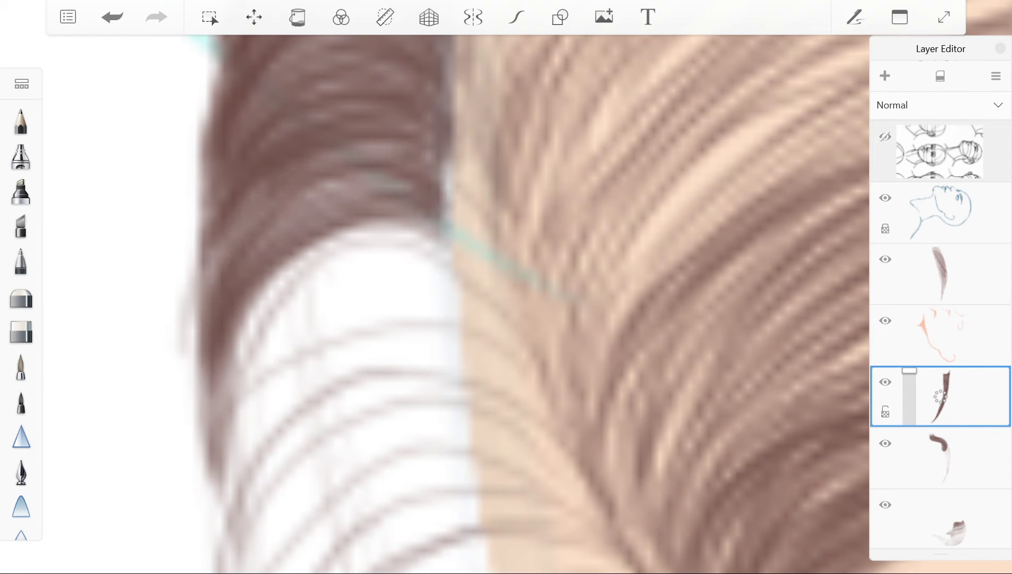
pyautogui.moveTo(228, 319); pyautogui.dragTo(398, 175)
pyautogui.moveTo(478, 345); pyautogui.dragTo(478, 212)
pyautogui.moveTo(229, 207); pyautogui.dragTo(447, 90)
pyautogui.moveTo(224, 229); pyautogui.dragTo(441, 74)
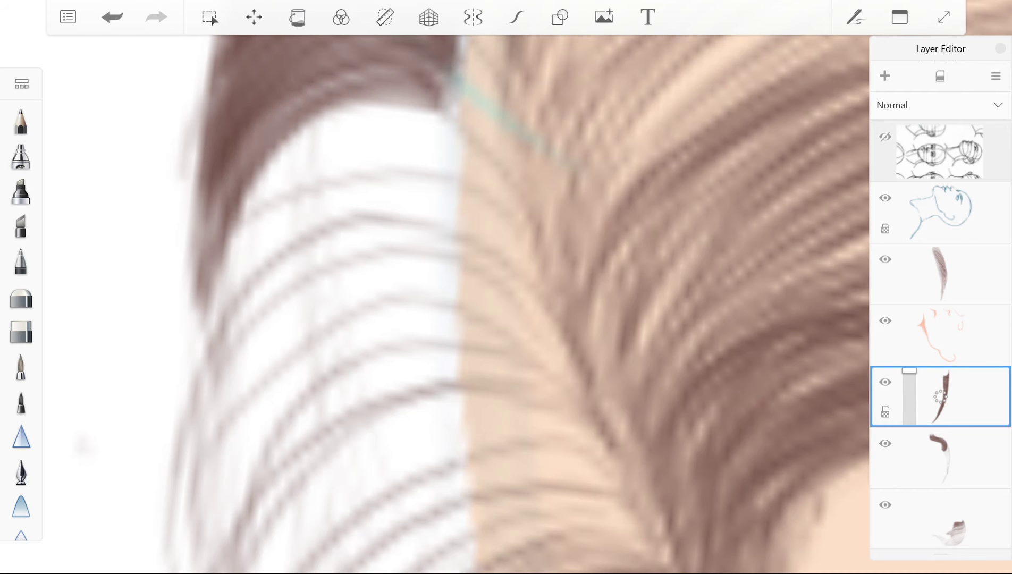
pyautogui.moveTo(224, 204); pyautogui.dragTo(413, 60)
# Sketch the next dark arch across the white area and strengthen the hair's outer contour beside it.
pyautogui.moveTo(194, 358); pyautogui.dragTo(452, 208)
pyautogui.moveTo(175, 437); pyautogui.dragTo(217, 345)
pyautogui.moveTo(209, 320); pyautogui.dragTo(468, 186)
pyautogui.moveTo(478, 266); pyautogui.dragTo(444, 259)
# Darken the band's inner edge where it meets the near-side hair at the end of the guide line.
pyautogui.moveTo(382, 266); pyautogui.dragTo(435, 144)
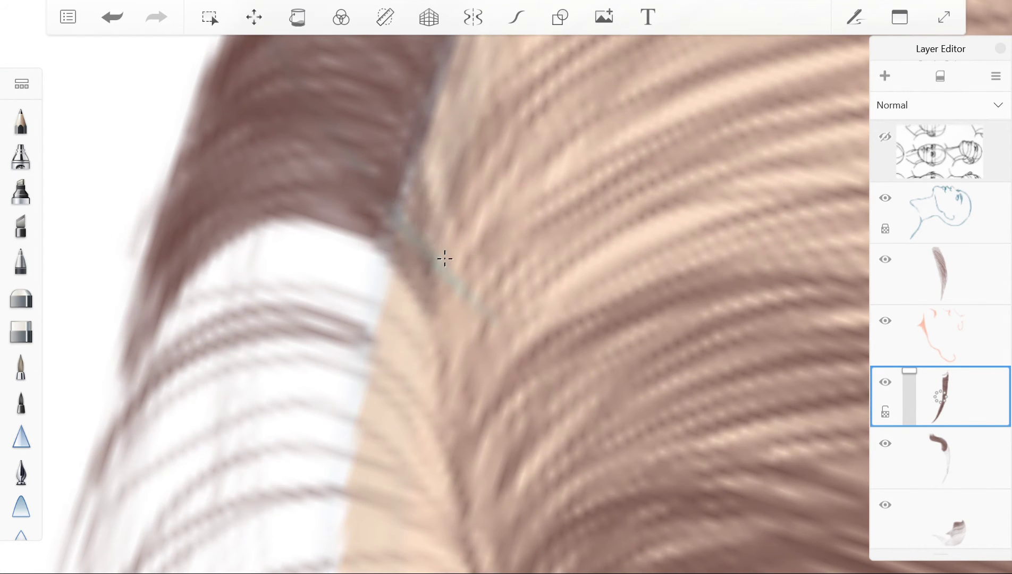
pyautogui.moveTo(404, 218)
pyautogui.mouseDown()
pyautogui.moveTo(444, 98)
pyautogui.moveTo(438, 71)
pyautogui.mouseUp()
pyautogui.moveTo(372, 287); pyautogui.dragTo(425, 192)
pyautogui.moveTo(239, 303); pyautogui.dragTo(433, 205)
pyautogui.moveTo(139, 380); pyautogui.dragTo(239, 225)
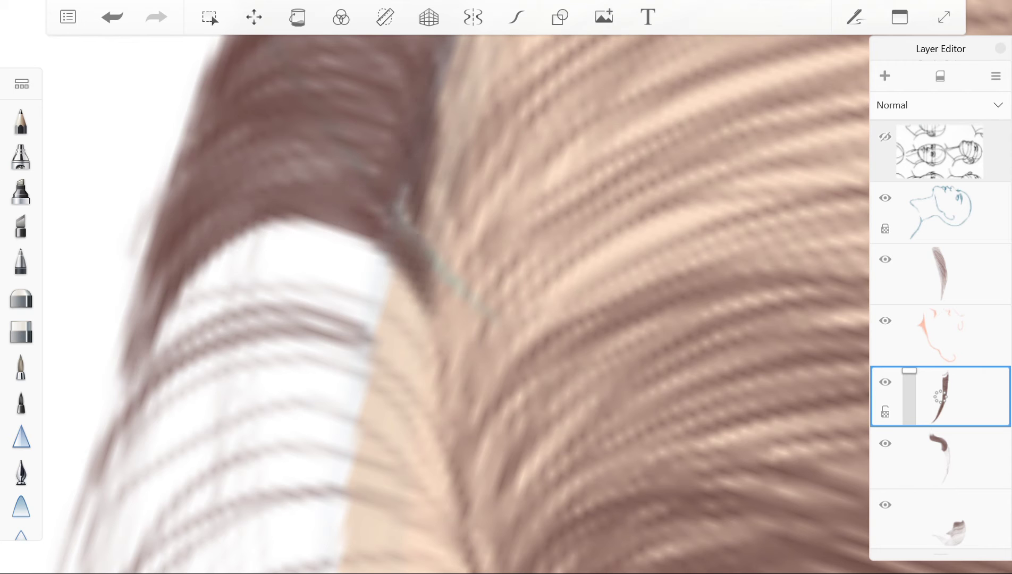
pyautogui.moveTo(186, 258); pyautogui.dragTo(417, 210)
pyautogui.moveTo(218, 210); pyautogui.dragTo(436, 197)
pyautogui.moveTo(284, 178); pyautogui.dragTo(435, 209)
pyautogui.moveTo(457, 287); pyautogui.dragTo(479, 265)
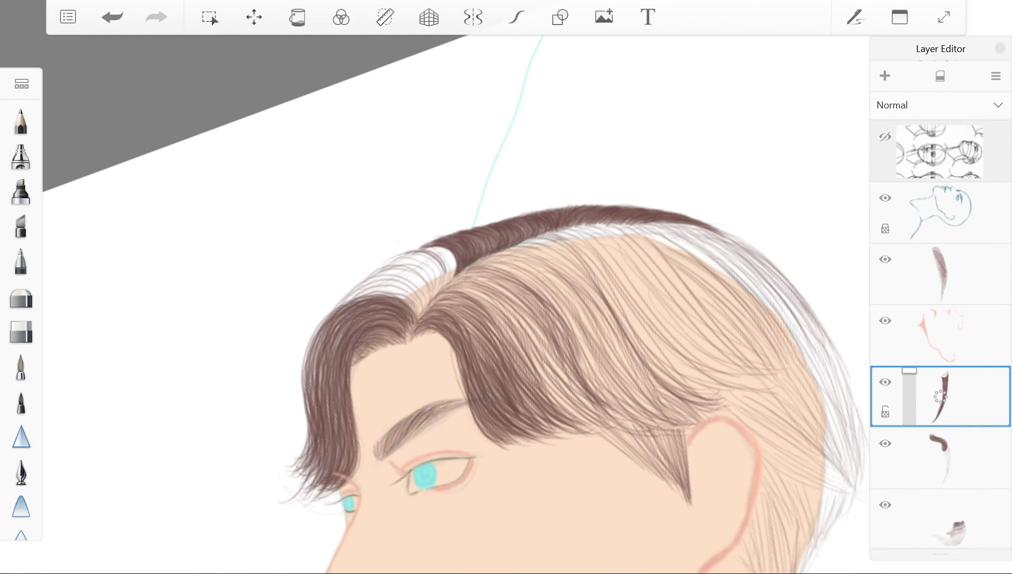
# Extend the band with arched strands over the white area and the adjoining skin strip toward the parting.
pyautogui.scroll(5, 457, 287)
pyautogui.moveTo(319, 308); pyautogui.dragTo(383, 228)
pyautogui.moveTo(350, 308); pyautogui.dragTo(414, 197)
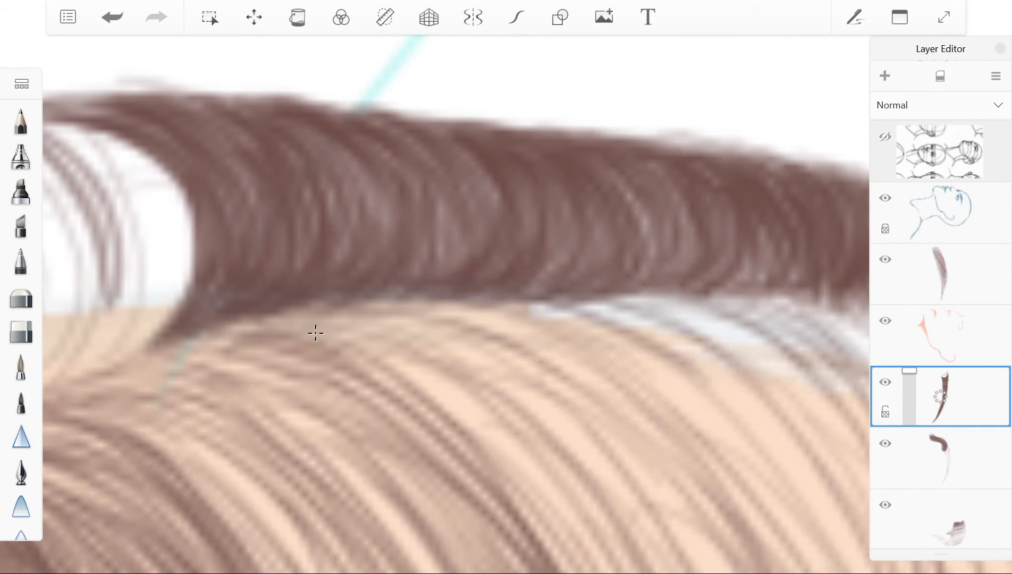
pyautogui.moveTo(287, 324); pyautogui.dragTo(372, 159)
pyautogui.scroll(-5, 457, 287)
pyautogui.moveTo(504, 287); pyautogui.dragTo(611, 287)
pyautogui.scroll(5, 639, 300)
pyautogui.moveTo(239, 362); pyautogui.dragTo(532, 223)
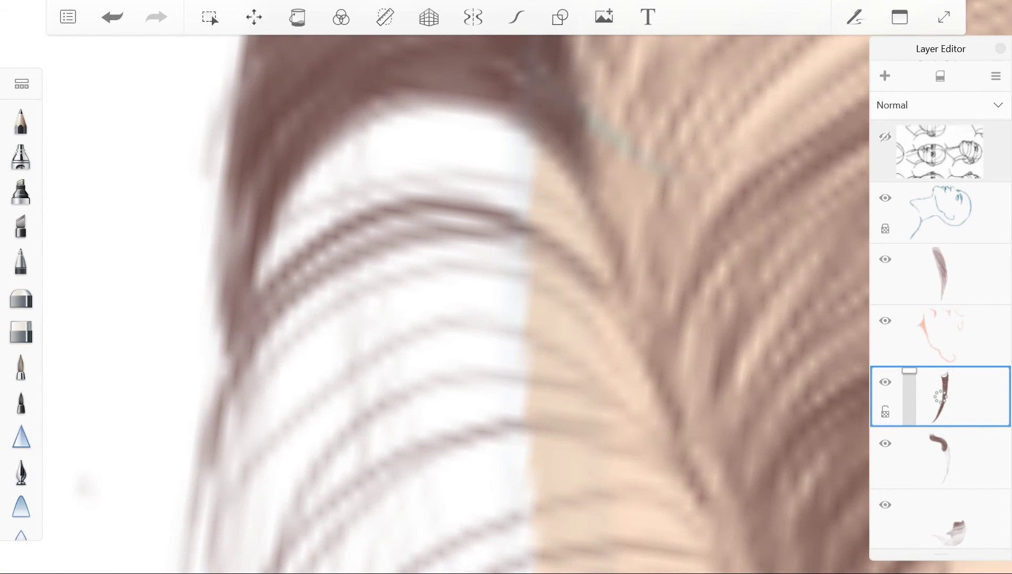
pyautogui.moveTo(249, 314)
pyautogui.mouseDown()
pyautogui.moveTo(606, 223)
pyautogui.moveTo(627, 276)
pyautogui.mouseUp()
pyautogui.moveTo(255, 287); pyautogui.dragTo(585, 159)
pyautogui.moveTo(277, 266)
pyautogui.mouseDown()
pyautogui.moveTo(611, 266)
pyautogui.moveTo(574, 224)
pyautogui.mouseUp()
pyautogui.moveTo(285, 292); pyautogui.dragTo(611, 287)
pyautogui.moveTo(327, 273)
pyautogui.mouseDown()
pyautogui.moveTo(595, 255)
pyautogui.moveTo(596, 213)
pyautogui.mouseUp()
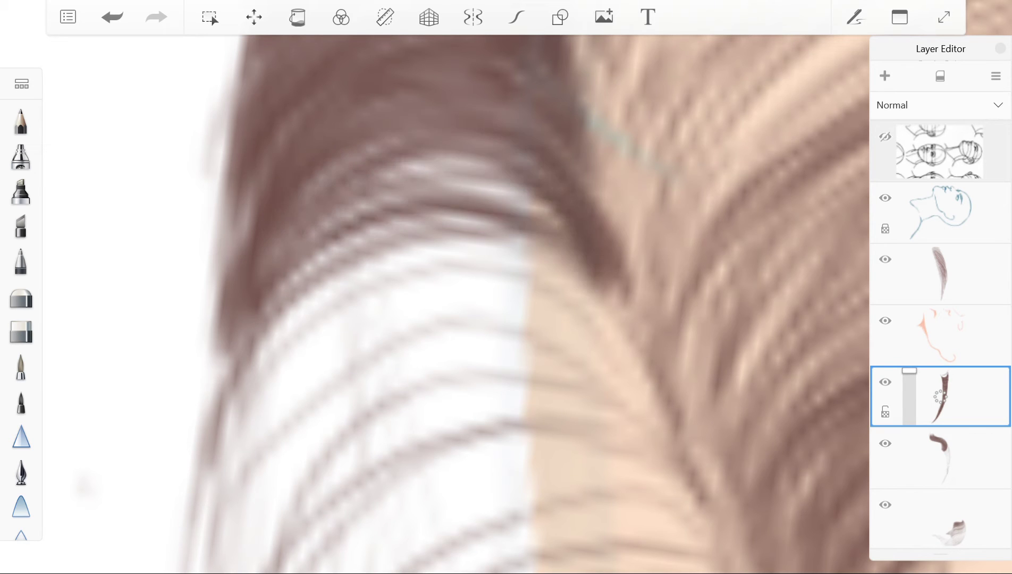
# Fill the light gaps left between the band's lowest arches with dark strands.
pyautogui.moveTo(271, 272); pyautogui.dragTo(558, 175)
pyautogui.moveTo(303, 212)
pyautogui.mouseDown()
pyautogui.moveTo(534, 130)
pyautogui.moveTo(520, 157)
pyautogui.mouseUp()
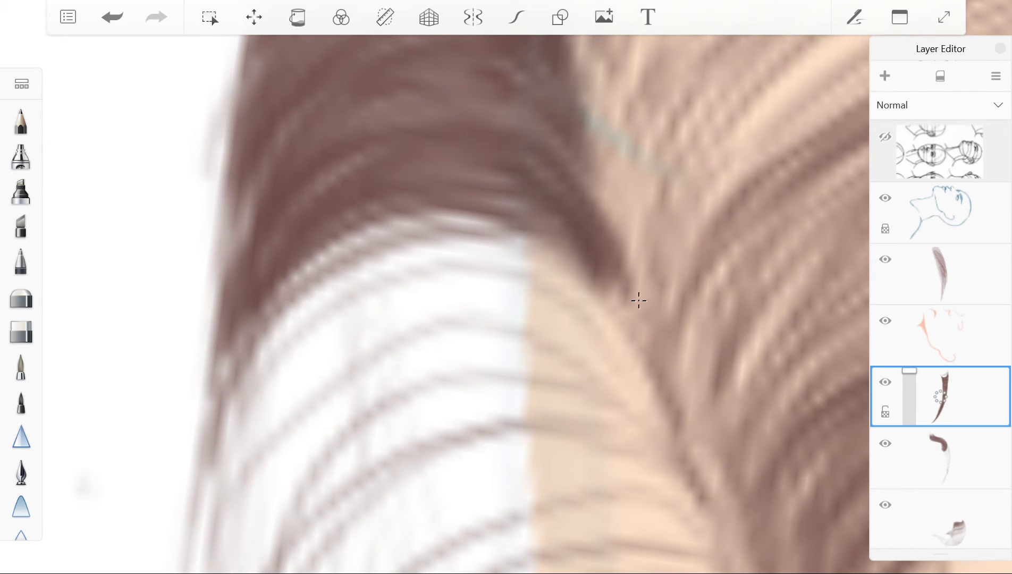
pyautogui.moveTo(202, 420); pyautogui.dragTo(563, 213)
pyautogui.moveTo(239, 372); pyautogui.dragTo(577, 213)
# Carry the band's lower edge further toward the front hair with long strands from outer contour to parting.
pyautogui.scroll(-2, 637, 299)
pyautogui.scroll(-1, 626, 285)
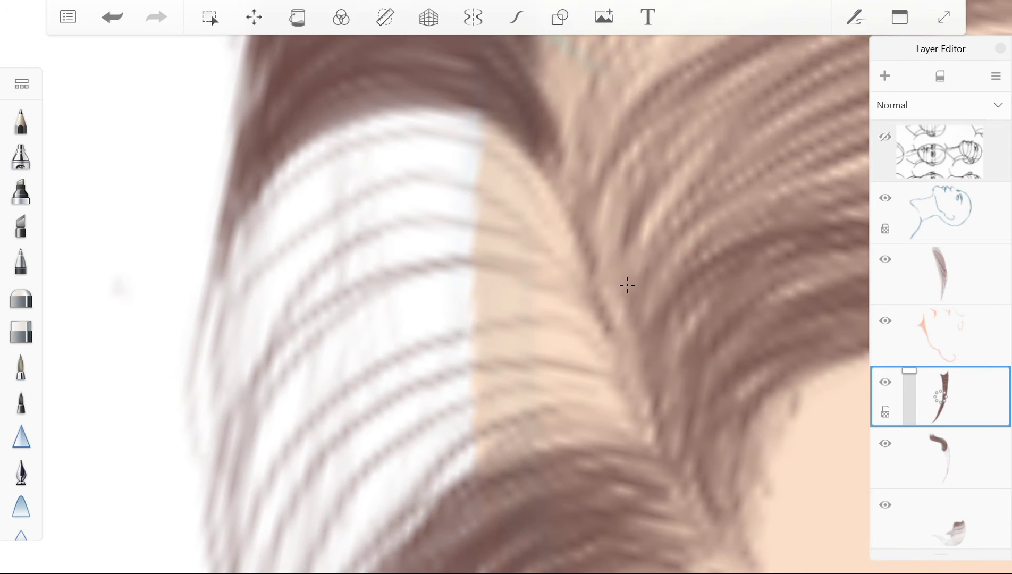
pyautogui.moveTo(212, 314); pyautogui.dragTo(532, 114)
pyautogui.moveTo(266, 186); pyautogui.dragTo(547, 104)
pyautogui.moveTo(250, 215); pyautogui.dragTo(481, 101)
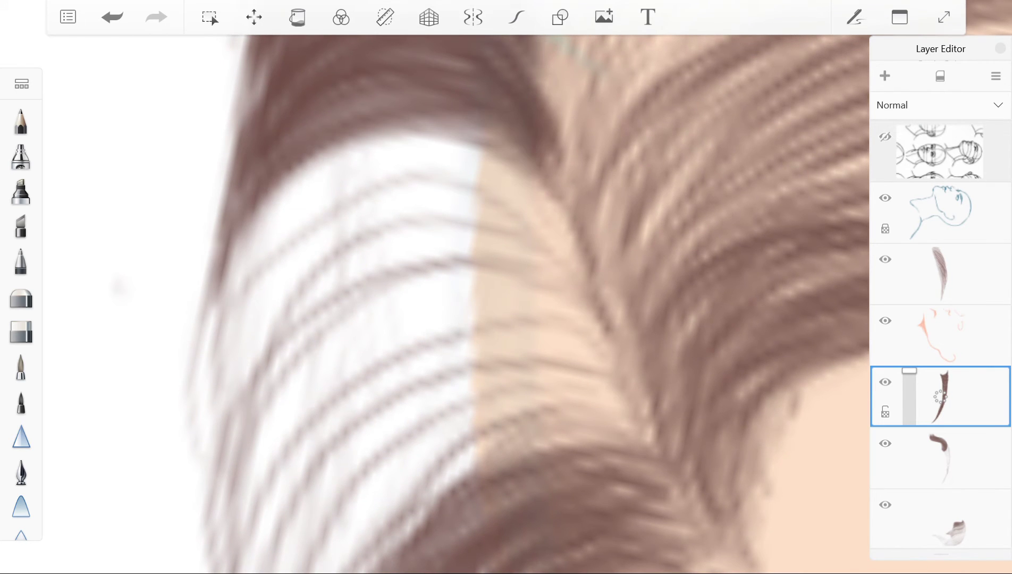
pyautogui.moveTo(483, 218); pyautogui.dragTo(572, 144)
pyautogui.moveTo(213, 394); pyautogui.dragTo(542, 141)
pyautogui.moveTo(202, 473); pyautogui.dragTo(561, 207)
pyautogui.moveTo(253, 234); pyautogui.dragTo(521, 117)
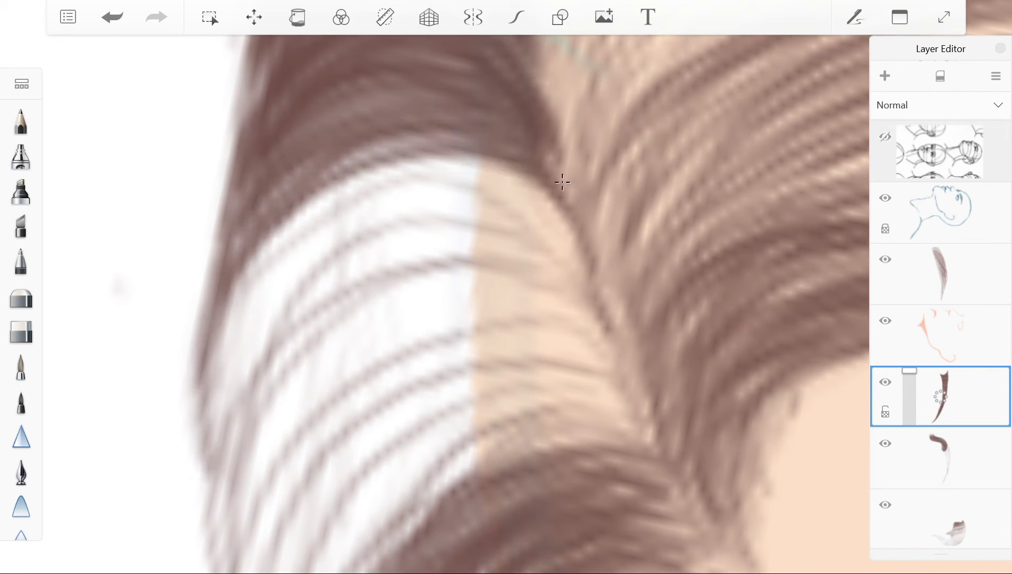
# Outline the following arch below the band with long strands ending at the parting.
pyautogui.moveTo(287, 239); pyautogui.dragTo(577, 175)
pyautogui.moveTo(212, 334); pyautogui.dragTo(558, 159)
pyautogui.moveTo(224, 398); pyautogui.dragTo(579, 191)
pyautogui.moveTo(202, 420); pyautogui.dragTo(555, 175)
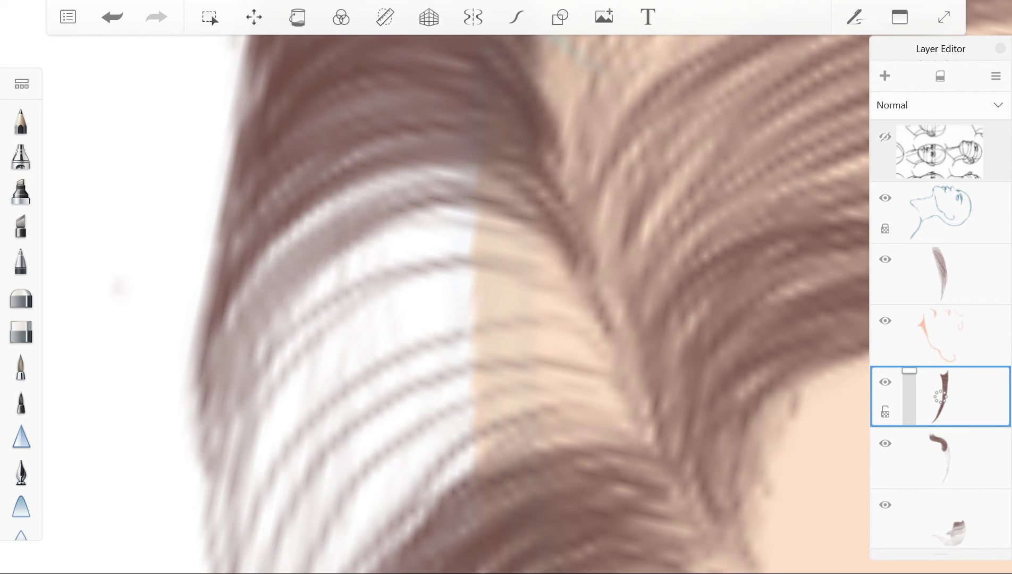
# Fill in the newly outlined arch and darken the outer contour beside it with dense strands.
pyautogui.moveTo(234, 383)
pyautogui.mouseDown()
pyautogui.moveTo(553, 175)
pyautogui.moveTo(536, 157)
pyautogui.mouseUp()
pyautogui.moveTo(213, 412); pyautogui.dragTo(534, 159)
pyautogui.moveTo(234, 425)
pyautogui.mouseDown()
pyautogui.moveTo(571, 248)
pyautogui.moveTo(568, 223)
pyautogui.mouseUp()
pyautogui.moveTo(234, 391); pyautogui.dragTo(556, 199)
pyautogui.moveTo(210, 495); pyautogui.dragTo(564, 207)
pyautogui.moveTo(228, 401); pyautogui.dragTo(528, 186)
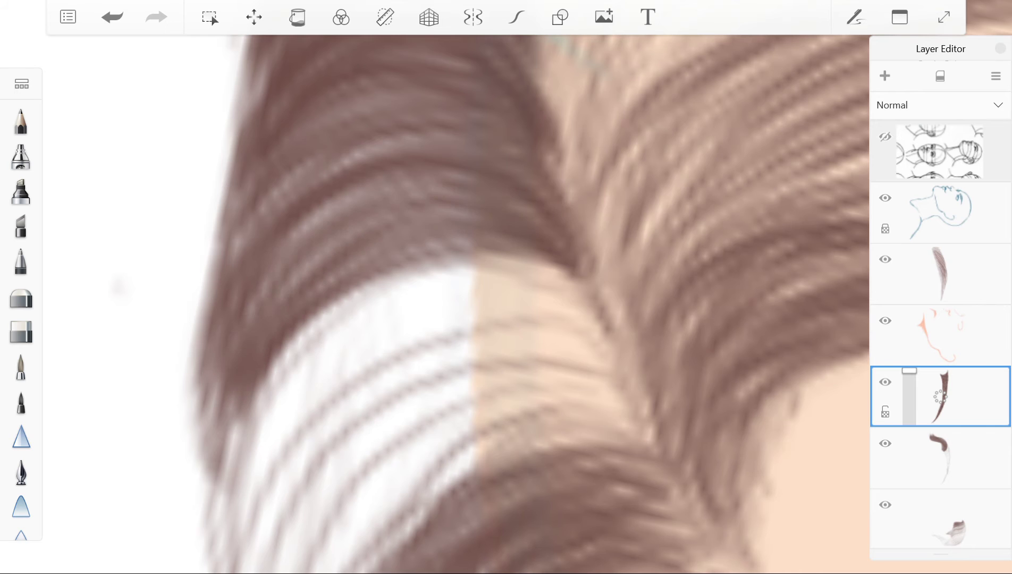
# Draw a further arch of long dark strands across the remaining white area, from the outer contour to the parting.
pyautogui.moveTo(244, 330); pyautogui.dragTo(441, 181)
pyautogui.moveTo(531, 372); pyautogui.dragTo(463, 244)
pyautogui.moveTo(181, 404); pyautogui.dragTo(500, 154)
pyautogui.moveTo(170, 425); pyautogui.dragTo(510, 181)
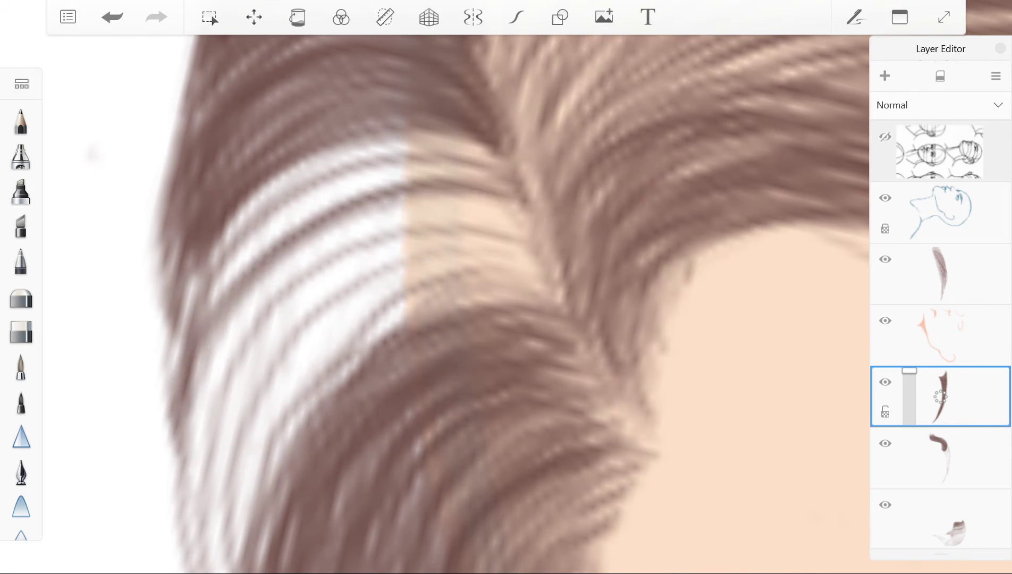
pyautogui.moveTo(170, 398)
pyautogui.mouseDown()
pyautogui.moveTo(513, 170)
pyautogui.moveTo(510, 180)
pyautogui.mouseUp()
pyautogui.moveTo(191, 366); pyautogui.dragTo(513, 154)
pyautogui.moveTo(194, 308); pyautogui.dragTo(499, 132)
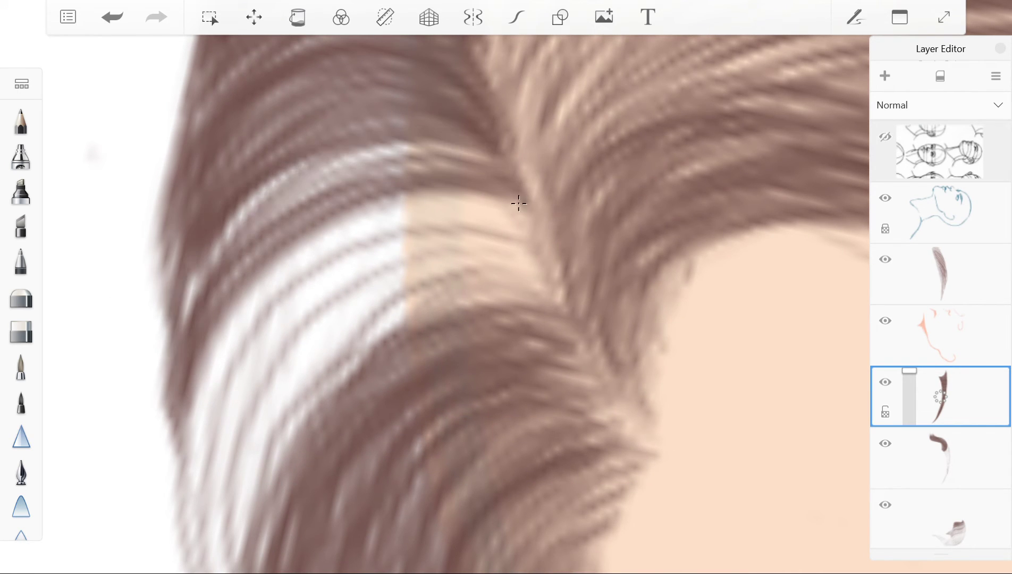
# Close the light gap above the last arch and thicken its lower edge toward the front hair.
pyautogui.moveTo(197, 330); pyautogui.dragTo(489, 157)
pyautogui.moveTo(208, 311); pyautogui.dragTo(497, 178)
pyautogui.moveTo(175, 350); pyautogui.dragTo(483, 140)
pyautogui.moveTo(181, 473); pyautogui.dragTo(532, 205)
pyautogui.moveTo(178, 441)
pyautogui.mouseDown()
pyautogui.moveTo(526, 186)
pyautogui.moveTo(511, 194)
pyautogui.mouseUp()
pyautogui.moveTo(202, 329); pyautogui.dragTo(479, 152)
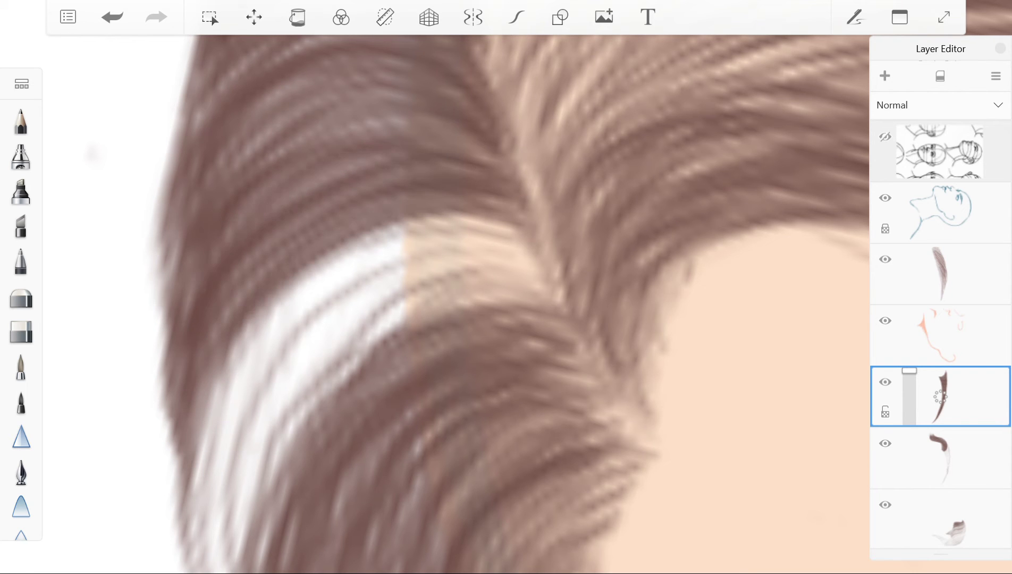
# Narrow the remaining white area above the front hair with long strands curving to the parting.
pyautogui.moveTo(224, 180); pyautogui.dragTo(410, 98)
pyautogui.scroll(-3, 457, 303)
pyautogui.scroll(3, 457, 303)
pyautogui.moveTo(159, 353)
pyautogui.mouseDown()
pyautogui.moveTo(467, 128)
pyautogui.moveTo(457, 114)
pyautogui.mouseUp()
pyautogui.moveTo(223, 202); pyautogui.dragTo(478, 131)
pyautogui.moveTo(146, 457); pyautogui.dragTo(417, 133)
pyautogui.moveTo(148, 422)
pyautogui.mouseDown()
pyautogui.moveTo(481, 138)
pyautogui.moveTo(478, 183)
pyautogui.moveTo(471, 143)
pyautogui.mouseUp()
pyautogui.moveTo(213, 229); pyautogui.dragTo(459, 109)
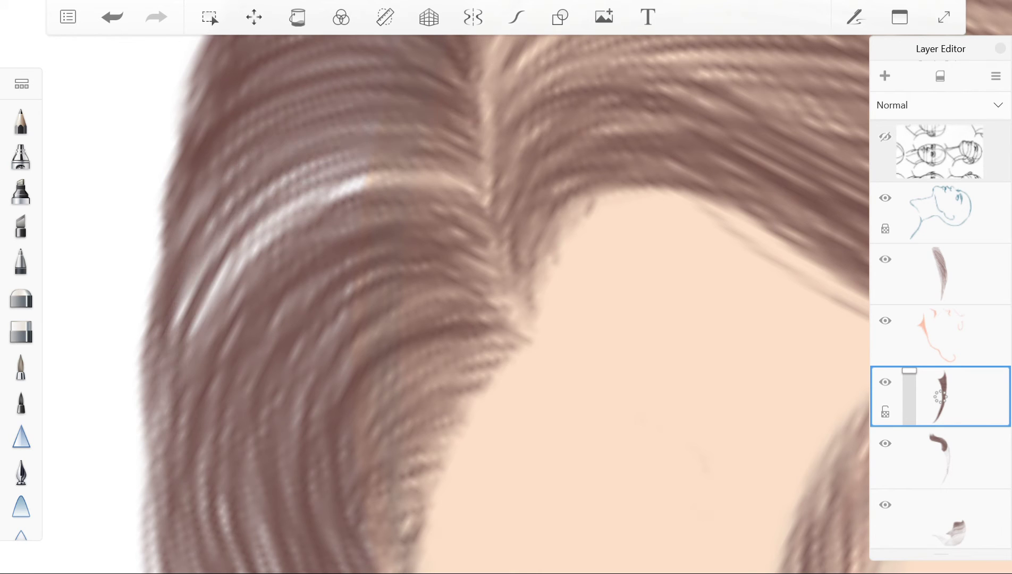
# Cover the last white sliver between the crown band and the front hair with curved strands.
pyautogui.moveTo(205, 210); pyautogui.dragTo(385, 101)
pyautogui.moveTo(180, 308); pyautogui.dragTo(428, 122)
pyautogui.moveTo(191, 319); pyautogui.dragTo(329, 170)
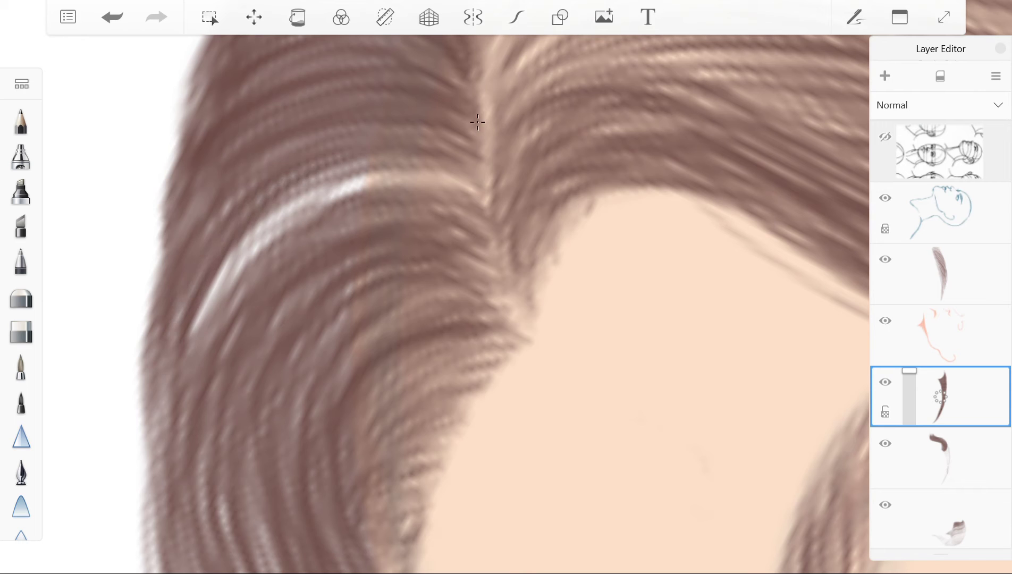
pyautogui.moveTo(213, 298); pyautogui.dragTo(367, 176)
pyautogui.moveTo(223, 266); pyautogui.dragTo(468, 180)
pyautogui.moveTo(223, 297); pyautogui.dragTo(426, 180)
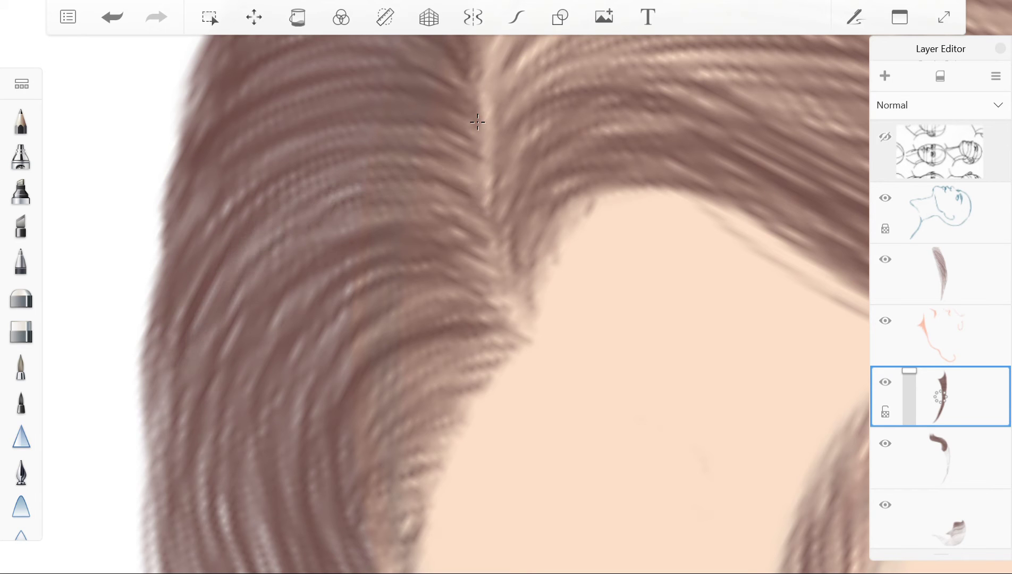
# Select the near-side hair layer and darken the strands at the root of the fringe beside the parting.
pyautogui.scroll(-10, 478, 122)
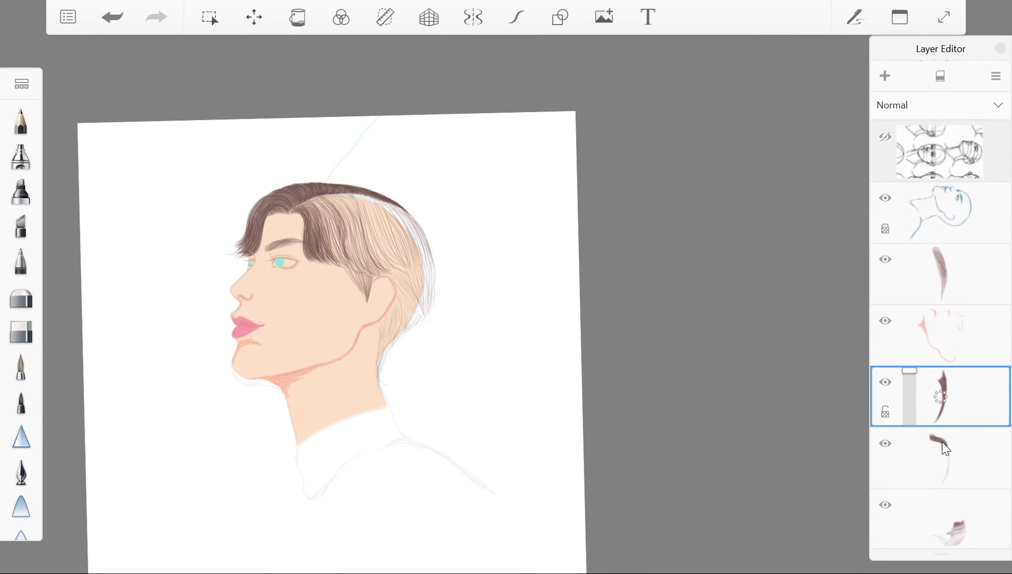
pyautogui.click(940, 518)
pyautogui.scroll(10, 298, 245)
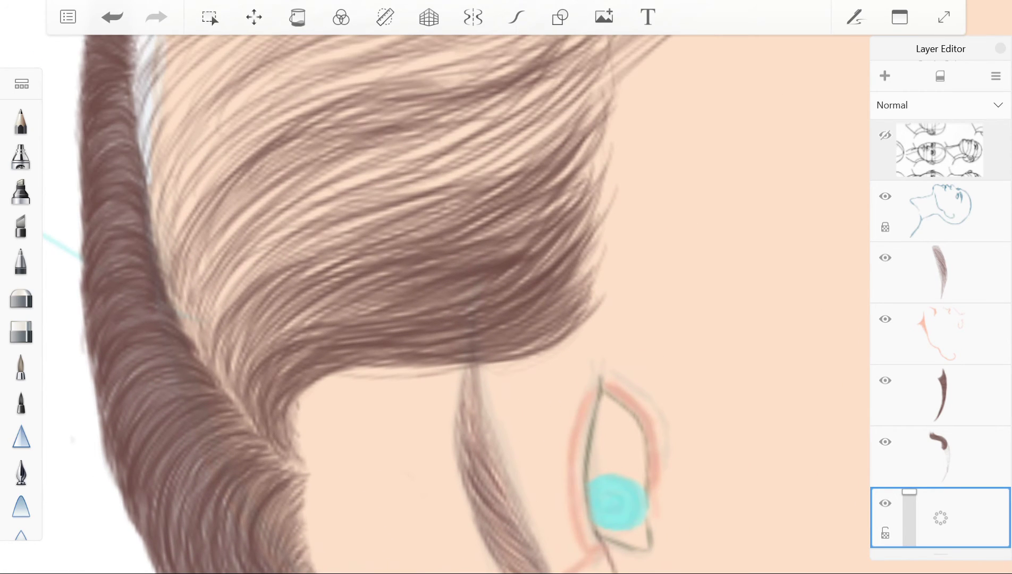
pyautogui.moveTo(233, 410)
pyautogui.mouseDown()
pyautogui.moveTo(526, 239)
pyautogui.moveTo(510, 244)
pyautogui.moveTo(510, 213)
pyautogui.mouseUp()
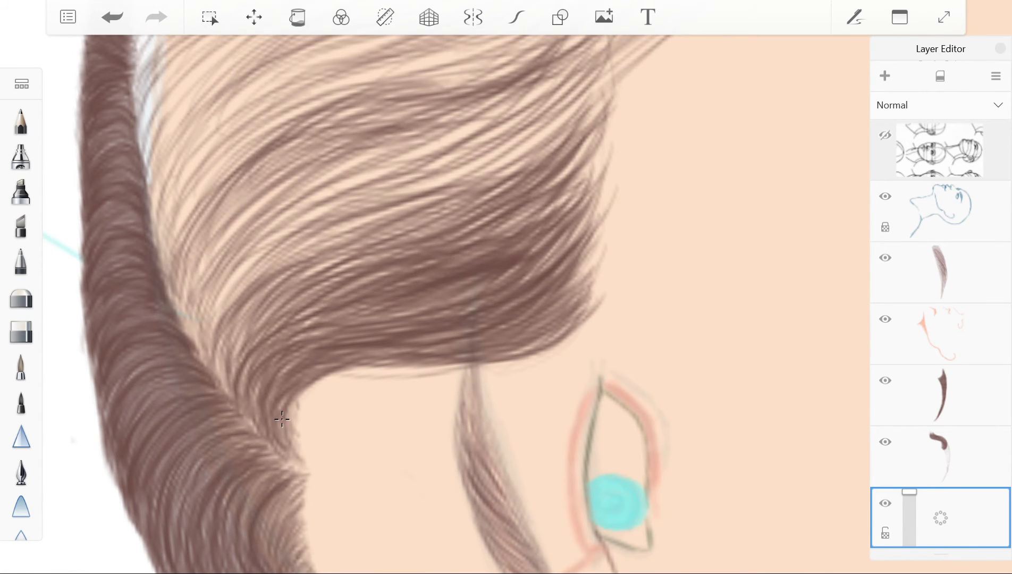
pyautogui.moveTo(218, 383)
pyautogui.mouseDown()
pyautogui.moveTo(558, 170)
pyautogui.moveTo(537, 164)
pyautogui.mouseUp()
pyautogui.moveTo(244, 425); pyautogui.dragTo(478, 223)
pyautogui.moveTo(255, 452); pyautogui.dragTo(447, 287)
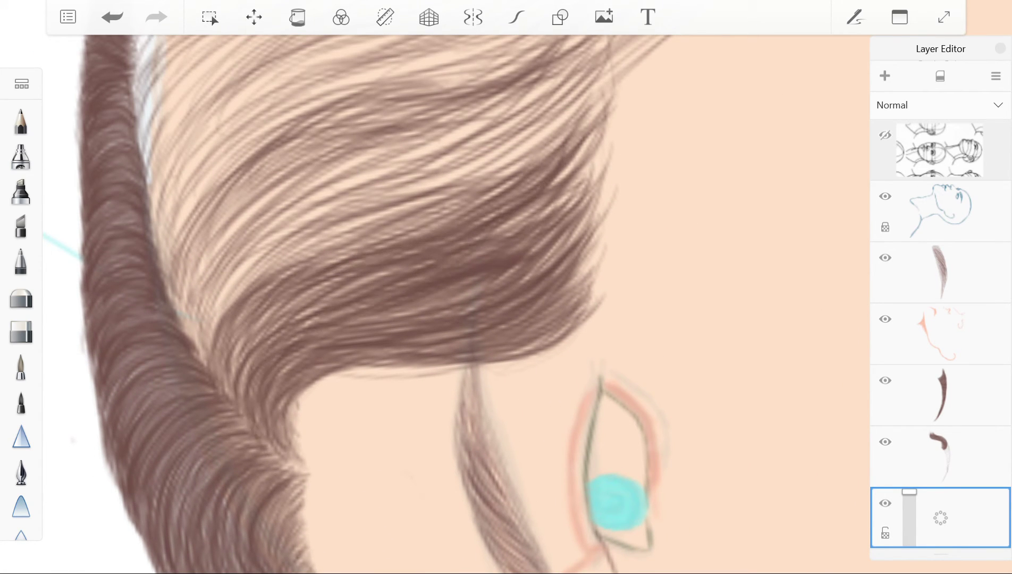
# Deepen the middle of the near-side fringe with long strands sweeping from the parting to the tips.
pyautogui.moveTo(240, 382)
pyautogui.mouseDown()
pyautogui.moveTo(484, 298)
pyautogui.moveTo(569, 213)
pyautogui.moveTo(537, 196)
pyautogui.moveTo(569, 180)
pyautogui.mouseUp()
pyautogui.moveTo(298, 329); pyautogui.dragTo(606, 184)
pyautogui.moveTo(213, 393); pyautogui.dragTo(564, 133)
pyautogui.moveTo(212, 317); pyautogui.dragTo(558, 90)
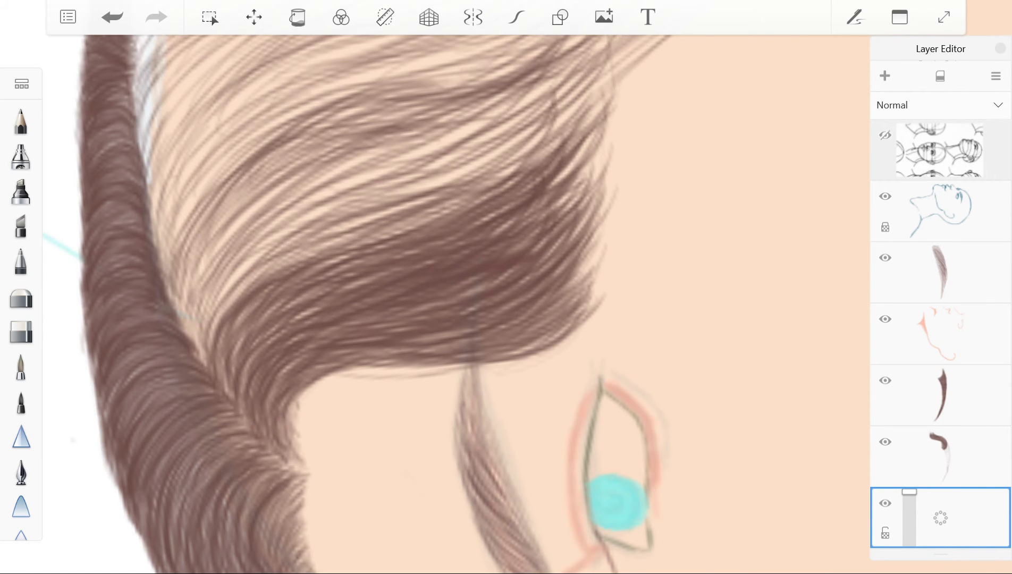
# Fill the light streaks along the upper part of the dark fringe, from root to tips.
pyautogui.moveTo(478, 266); pyautogui.dragTo(449, 292)
pyautogui.moveTo(202, 414); pyautogui.dragTo(510, 170)
pyautogui.moveTo(218, 388); pyautogui.dragTo(500, 165)
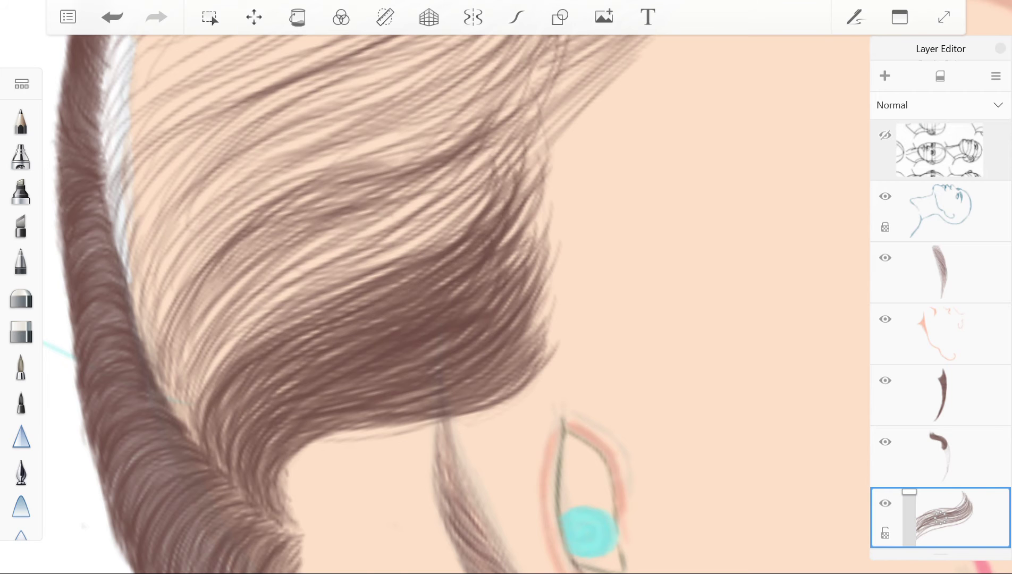
pyautogui.moveTo(244, 405); pyautogui.dragTo(504, 180)
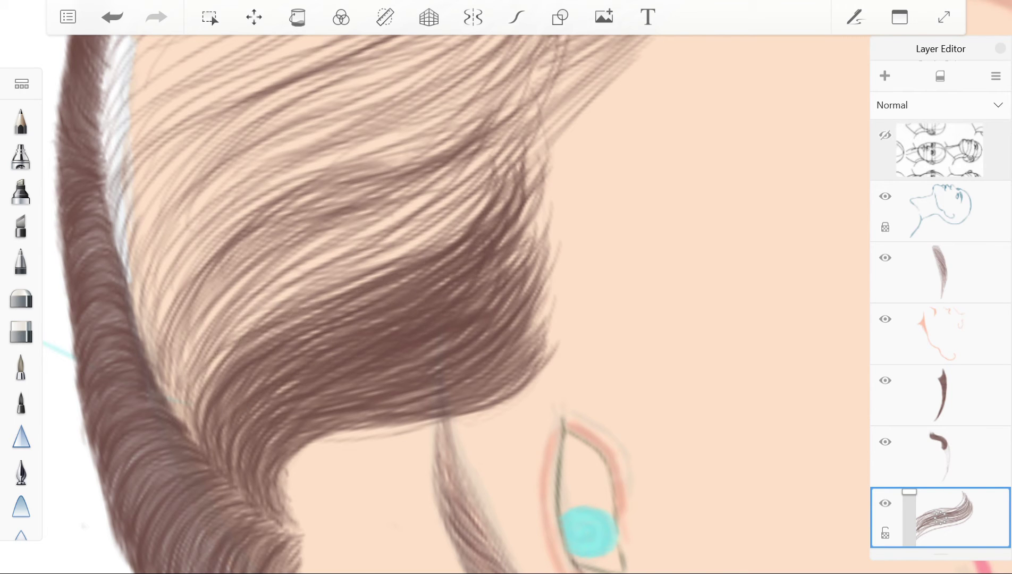
pyautogui.moveTo(194, 415); pyautogui.dragTo(494, 175)
pyautogui.moveTo(191, 441)
pyautogui.mouseDown()
pyautogui.moveTo(505, 181)
pyautogui.moveTo(481, 210)
pyautogui.mouseUp()
pyautogui.moveTo(192, 383); pyautogui.dragTo(500, 148)
pyautogui.moveTo(224, 327); pyautogui.dragTo(526, 131)
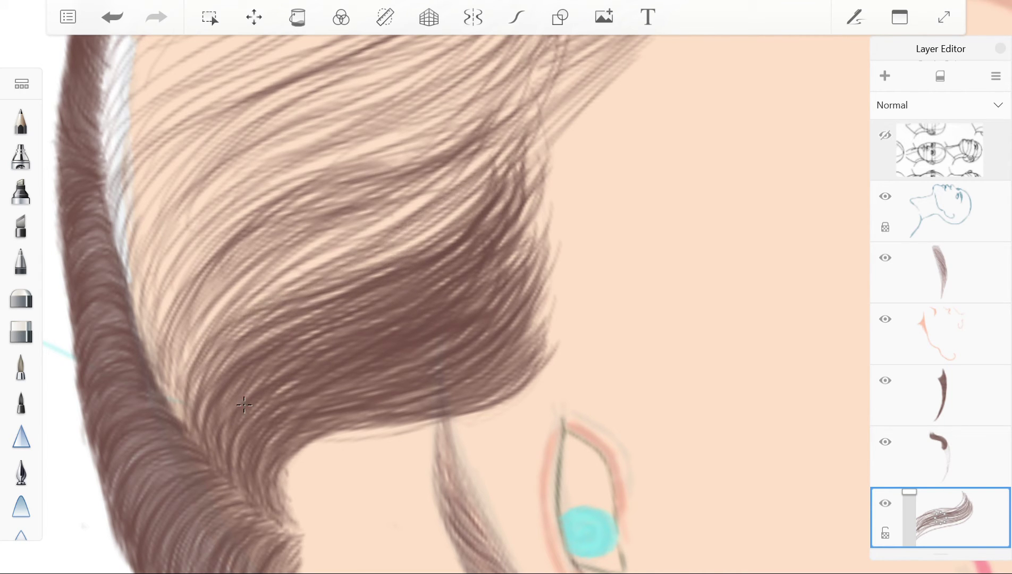
# Darken the next lock above the fringe with long strands curving from the parting to the tips.
pyautogui.moveTo(306, 308); pyautogui.dragTo(515, 155)
pyautogui.moveTo(159, 345); pyautogui.dragTo(473, 155)
pyautogui.moveTo(156, 391); pyautogui.dragTo(364, 181)
pyautogui.moveTo(175, 311); pyautogui.dragTo(497, 122)
pyautogui.moveTo(159, 393); pyautogui.dragTo(425, 143)
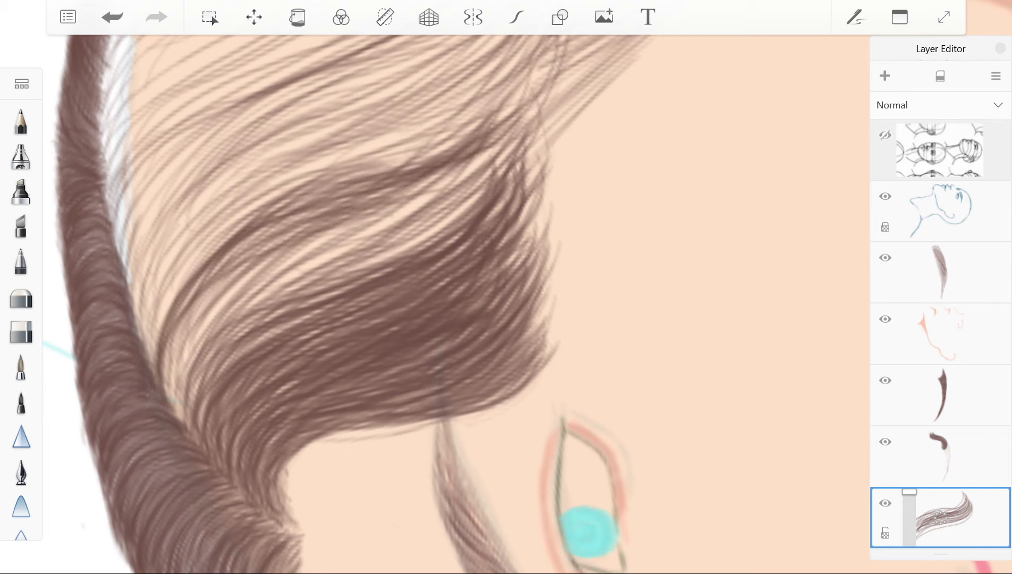
# Fill the skin-coloured gap between the darkened lock and the fringe with overlapping strands.
pyautogui.moveTo(191, 377)
pyautogui.mouseDown()
pyautogui.moveTo(500, 159)
pyautogui.moveTo(516, 133)
pyautogui.mouseUp()
pyautogui.moveTo(183, 404)
pyautogui.mouseDown()
pyautogui.moveTo(502, 144)
pyautogui.moveTo(484, 178)
pyautogui.moveTo(494, 146)
pyautogui.mouseUp()
pyautogui.moveTo(186, 372); pyautogui.dragTo(489, 154)
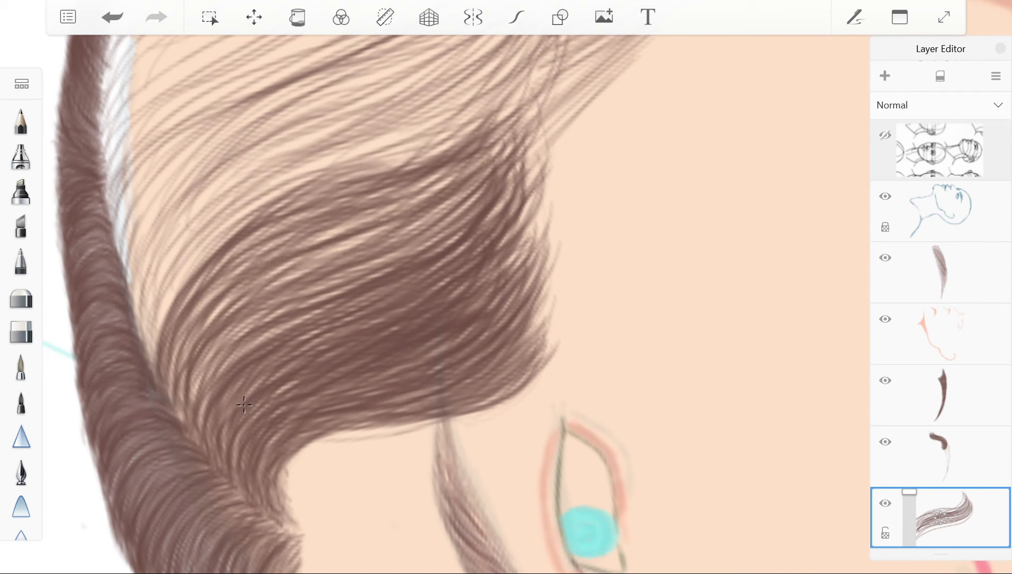
# Darken the upper edge of the near-side fringe with long strands curving from the parting to the tips.
pyautogui.moveTo(165, 390); pyautogui.dragTo(500, 141)
pyautogui.moveTo(191, 407); pyautogui.dragTo(478, 175)
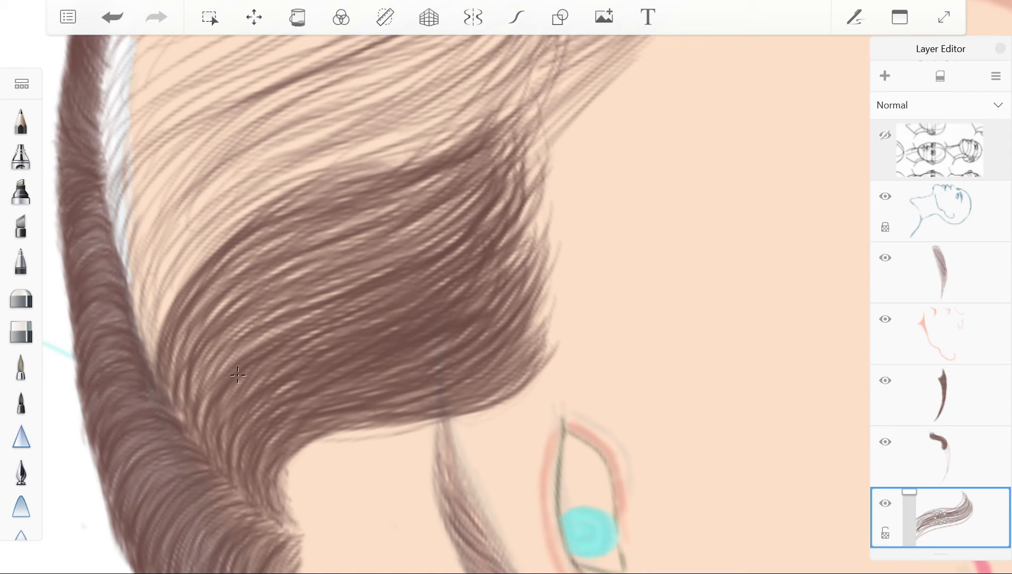
pyautogui.moveTo(178, 382); pyautogui.dragTo(468, 164)
pyautogui.moveTo(181, 346)
pyautogui.mouseDown()
pyautogui.moveTo(500, 143)
pyautogui.moveTo(393, 207)
pyautogui.moveTo(483, 176)
pyautogui.mouseUp()
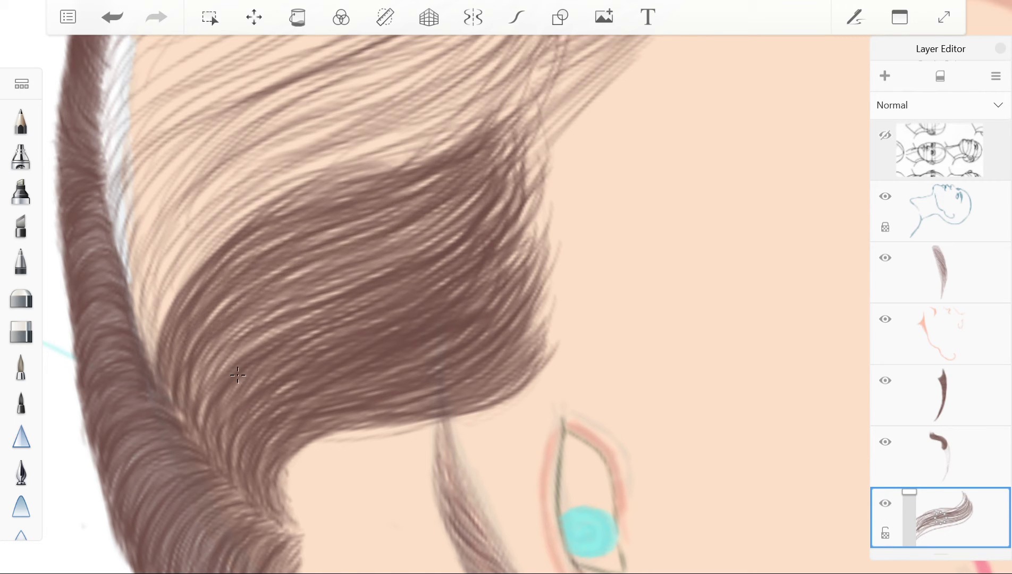
# Fill the light streaks between the roots and middle of the fringe's upper lock with overlapping strands.
pyautogui.moveTo(199, 398)
pyautogui.mouseDown()
pyautogui.moveTo(446, 188)
pyautogui.moveTo(478, 202)
pyautogui.mouseUp()
pyautogui.moveTo(202, 420); pyautogui.dragTo(492, 178)
pyautogui.moveTo(212, 377); pyautogui.dragTo(473, 181)
pyautogui.moveTo(202, 382); pyautogui.dragTo(457, 175)
pyautogui.moveTo(228, 340); pyautogui.dragTo(436, 212)
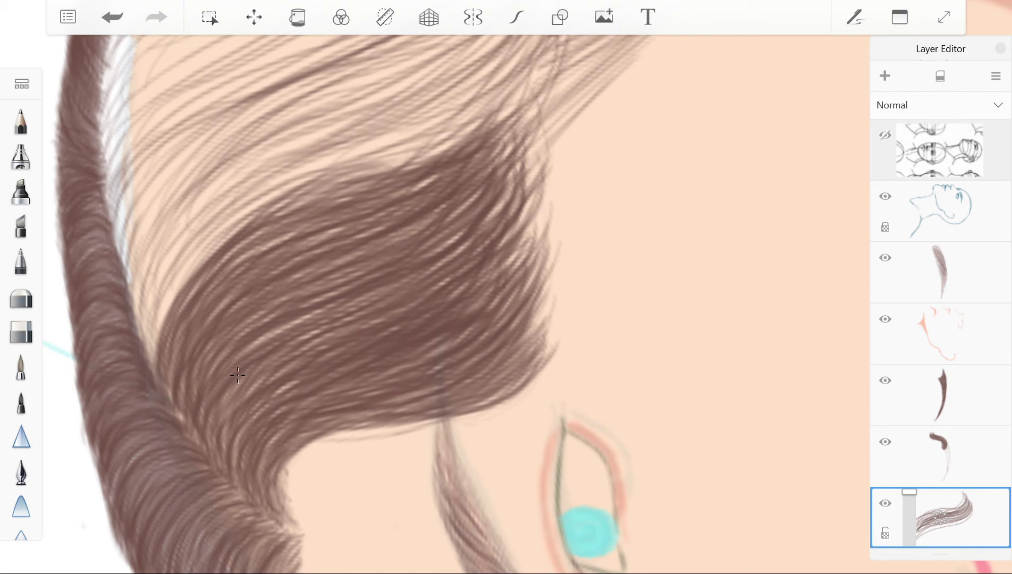
pyautogui.moveTo(215, 279); pyautogui.dragTo(433, 175)
pyautogui.moveTo(372, 265); pyautogui.dragTo(425, 330)
pyautogui.moveTo(169, 408); pyautogui.dragTo(426, 276)
pyautogui.moveTo(146, 492)
pyautogui.mouseDown()
pyautogui.moveTo(451, 256)
pyautogui.moveTo(212, 370)
pyautogui.mouseUp()
pyautogui.moveTo(426, 265); pyautogui.dragTo(531, 318)
# Extend the fringe's upper lock with long strands sweeping up to the tips, and close light streaks nearer its roots.
pyautogui.moveTo(265, 362)
pyautogui.mouseDown()
pyautogui.moveTo(638, 120)
pyautogui.moveTo(654, 85)
pyautogui.mouseUp()
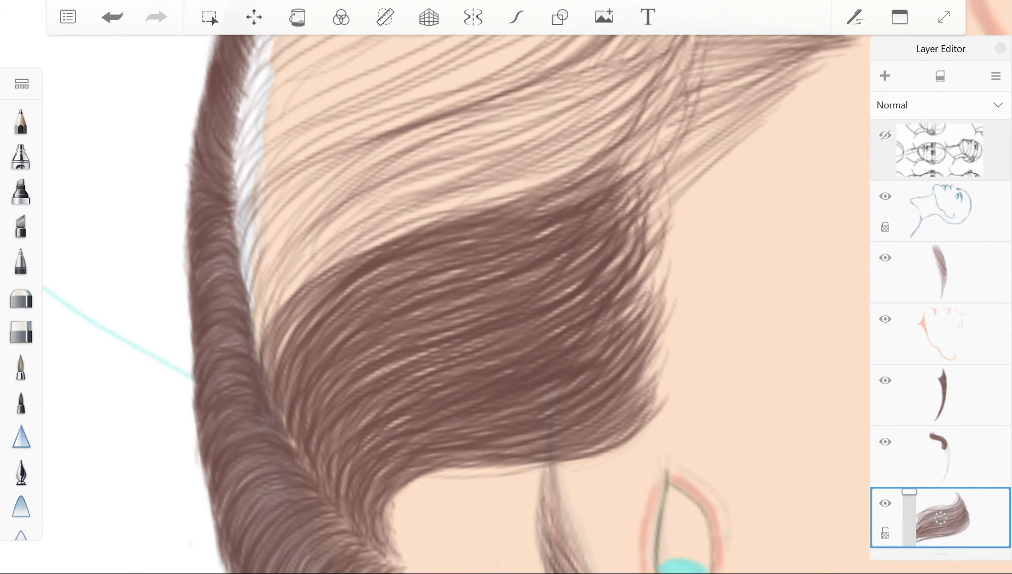
pyautogui.moveTo(282, 332); pyautogui.dragTo(675, 80)
pyautogui.moveTo(266, 353); pyautogui.dragTo(624, 144)
pyautogui.moveTo(277, 357); pyautogui.dragTo(672, 84)
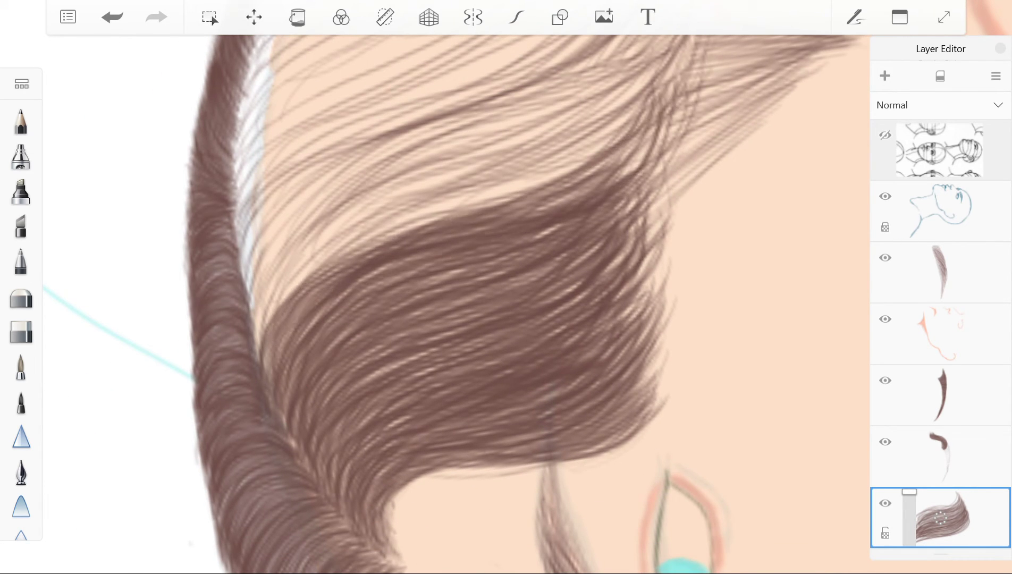
pyautogui.moveTo(318, 318); pyautogui.dragTo(677, 80)
pyautogui.moveTo(415, 234); pyautogui.dragTo(672, 71)
pyautogui.moveTo(314, 314); pyautogui.dragTo(428, 254)
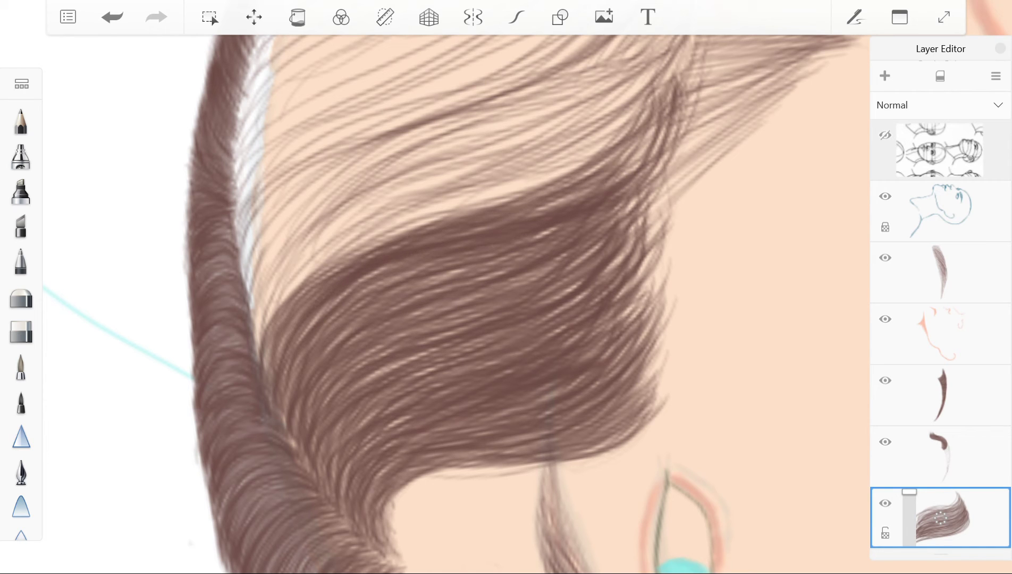
pyautogui.moveTo(283, 385); pyautogui.dragTo(493, 255)
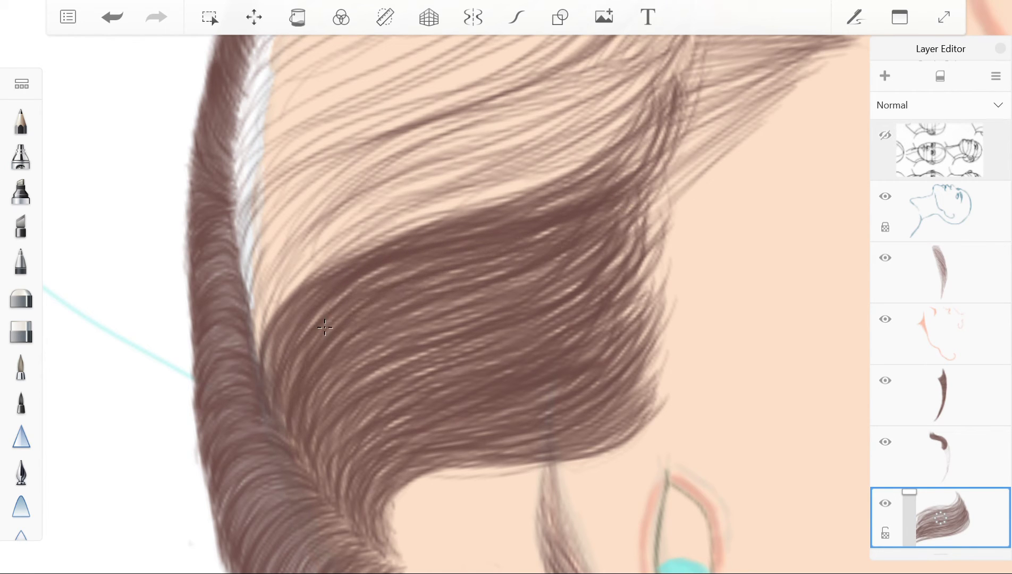
pyautogui.moveTo(321, 434); pyautogui.dragTo(579, 295)
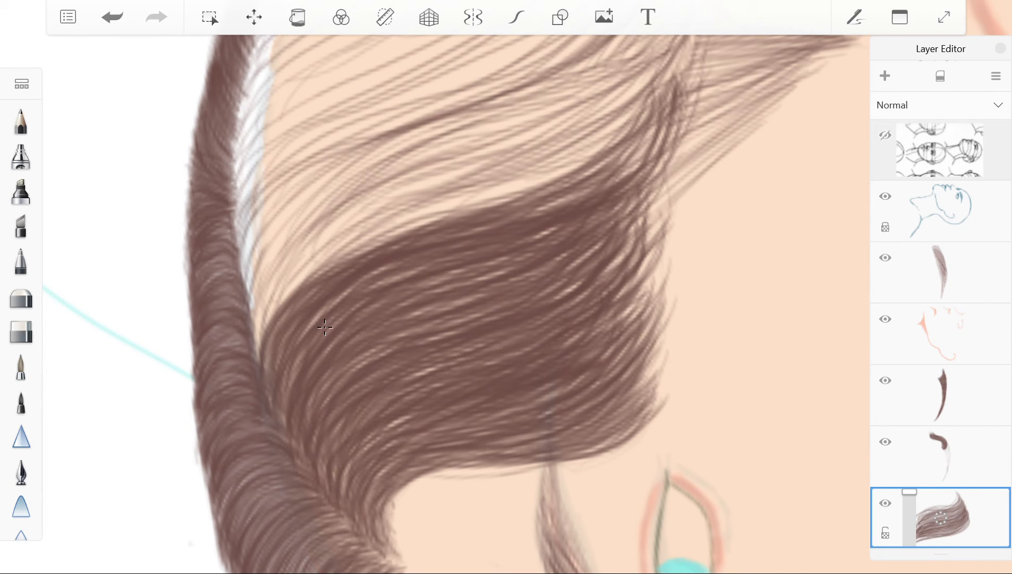
# Paint a new dark lock above the filled fringe, arching from the parting towards the ear.
pyautogui.scroll(-2, 457, 303)
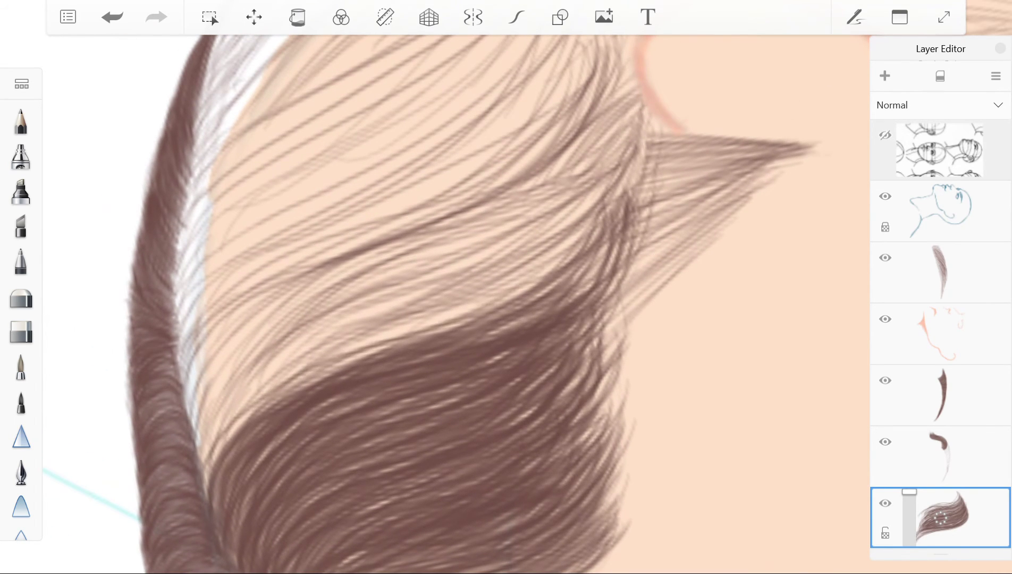
pyautogui.moveTo(202, 468)
pyautogui.mouseDown()
pyautogui.moveTo(580, 249)
pyautogui.moveTo(287, 372)
pyautogui.moveTo(550, 271)
pyautogui.mouseUp()
pyautogui.moveTo(205, 497); pyautogui.dragTo(574, 241)
pyautogui.moveTo(196, 449)
pyautogui.mouseDown()
pyautogui.moveTo(579, 231)
pyautogui.moveTo(589, 186)
pyautogui.moveTo(468, 234)
pyautogui.moveTo(498, 215)
pyautogui.moveTo(476, 221)
pyautogui.mouseUp()
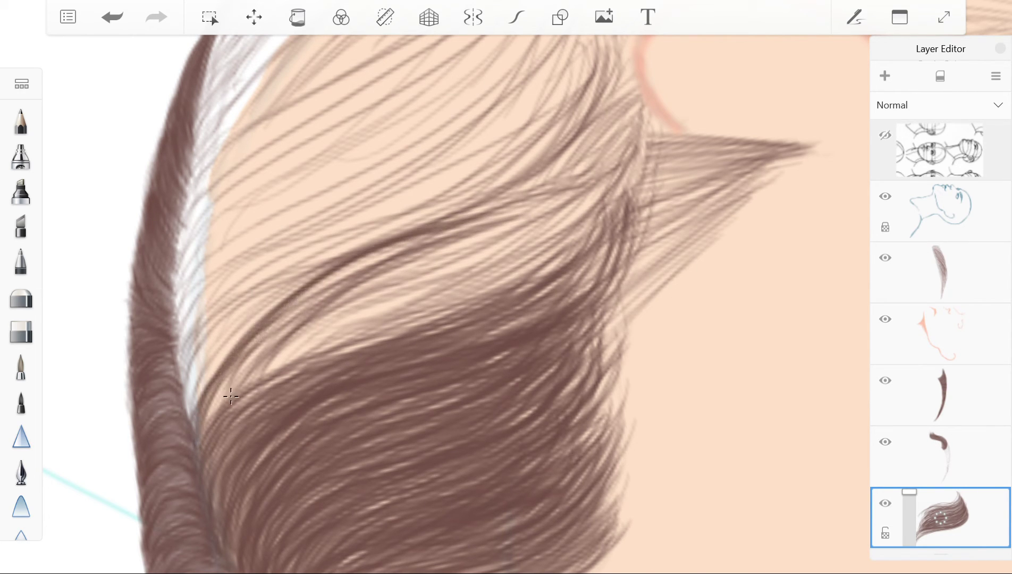
pyautogui.moveTo(236, 388); pyautogui.dragTo(391, 248)
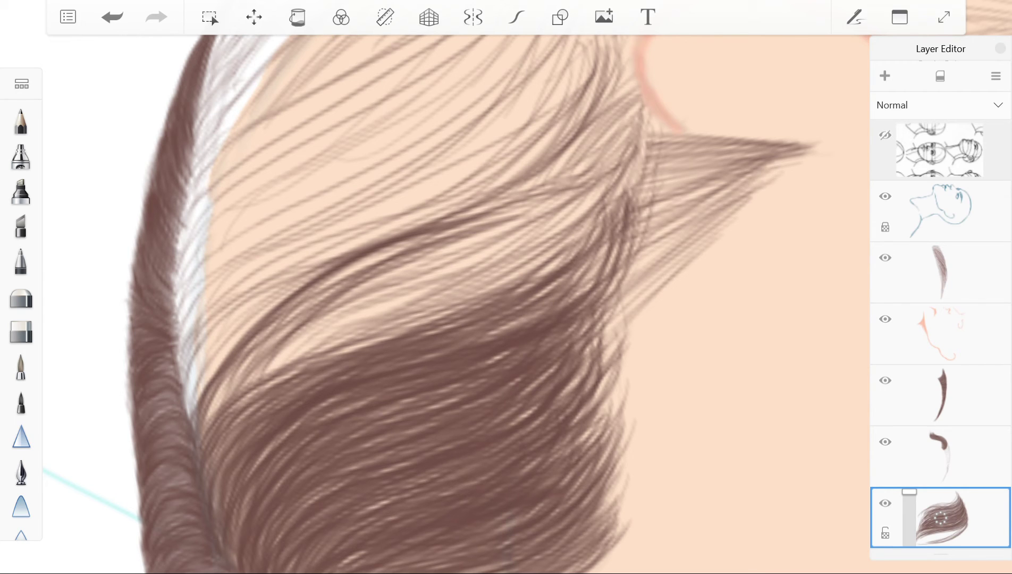
# Fill the skin-coloured gap between the new arching lock and the fringe with long root-to-tip strands.
pyautogui.moveTo(207, 423); pyautogui.dragTo(583, 212)
pyautogui.moveTo(229, 385); pyautogui.dragTo(601, 208)
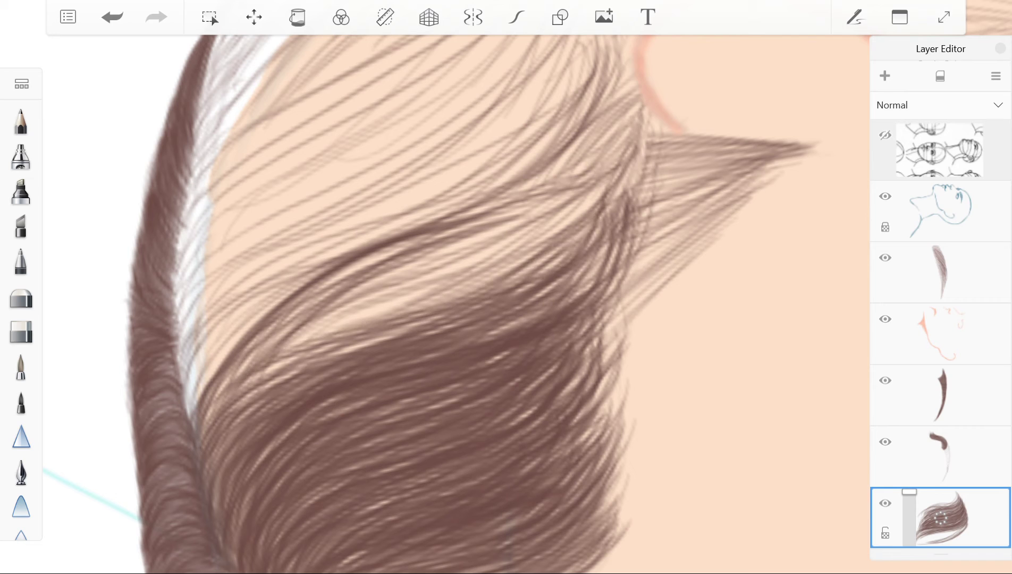
pyautogui.moveTo(218, 408); pyautogui.dragTo(616, 192)
pyautogui.moveTo(202, 425); pyautogui.dragTo(607, 177)
pyautogui.moveTo(225, 399); pyautogui.dragTo(604, 179)
pyautogui.moveTo(247, 383); pyautogui.dragTo(589, 174)
pyautogui.moveTo(276, 357); pyautogui.dragTo(633, 168)
pyautogui.moveTo(199, 432); pyautogui.dragTo(617, 202)
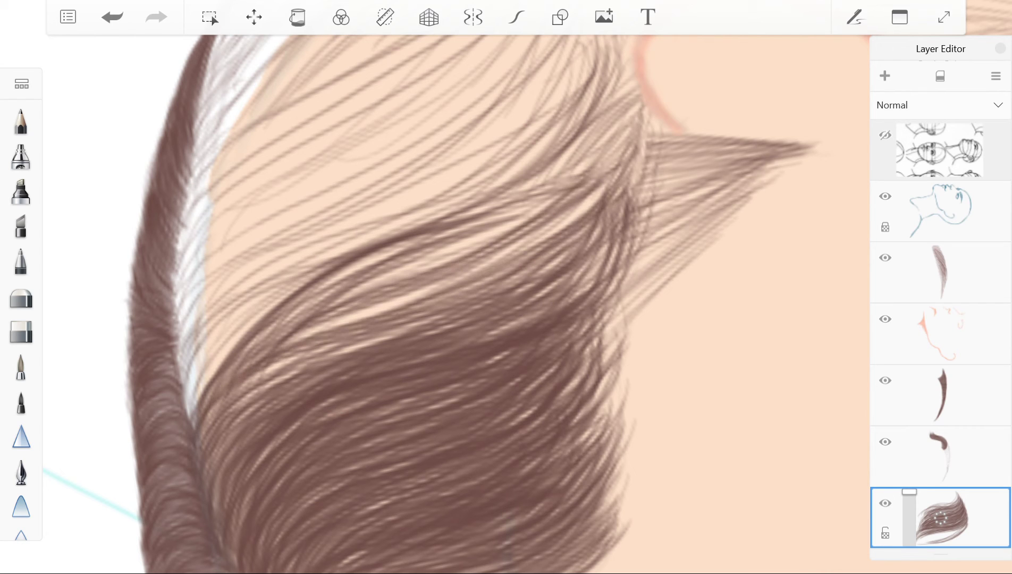
# Close the remaining light gaps below the arching lock so it blends into the dark fringe.
pyautogui.moveTo(260, 359); pyautogui.dragTo(608, 176)
pyautogui.moveTo(234, 402)
pyautogui.mouseDown()
pyautogui.moveTo(617, 201)
pyautogui.moveTo(605, 232)
pyautogui.mouseUp()
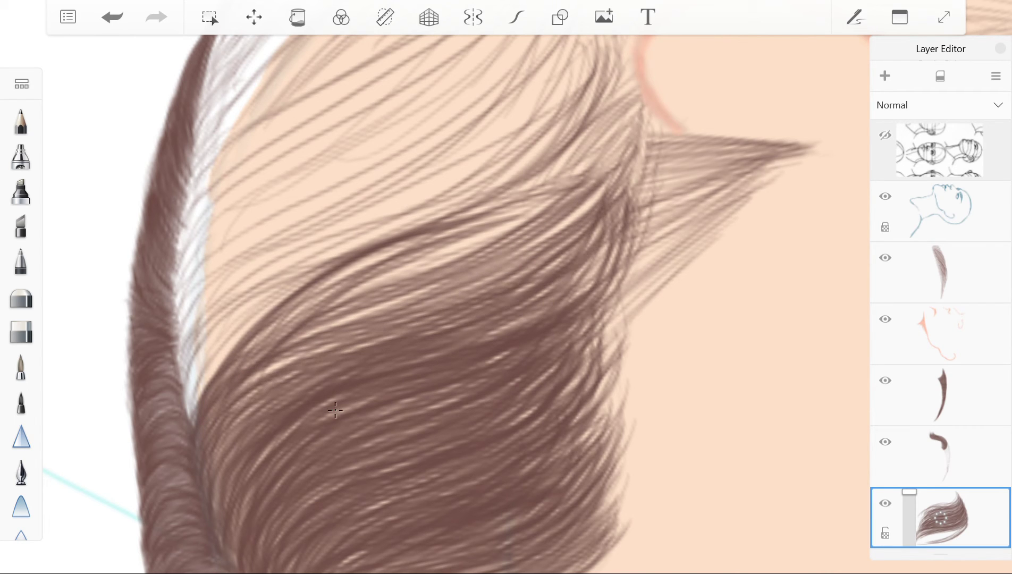
pyautogui.moveTo(512, 329); pyautogui.dragTo(619, 211)
pyautogui.moveTo(235, 396); pyautogui.dragTo(389, 330)
pyautogui.moveTo(608, 215)
pyautogui.mouseDown()
pyautogui.moveTo(293, 335)
pyautogui.moveTo(612, 176)
pyautogui.mouseUp()
pyautogui.moveTo(306, 344)
pyautogui.mouseDown()
pyautogui.moveTo(590, 196)
pyautogui.moveTo(587, 173)
pyautogui.mouseUp()
pyautogui.moveTo(236, 372); pyautogui.dragTo(555, 191)
pyautogui.moveTo(335, 303)
pyautogui.mouseDown()
pyautogui.moveTo(587, 176)
pyautogui.moveTo(601, 133)
pyautogui.mouseUp()
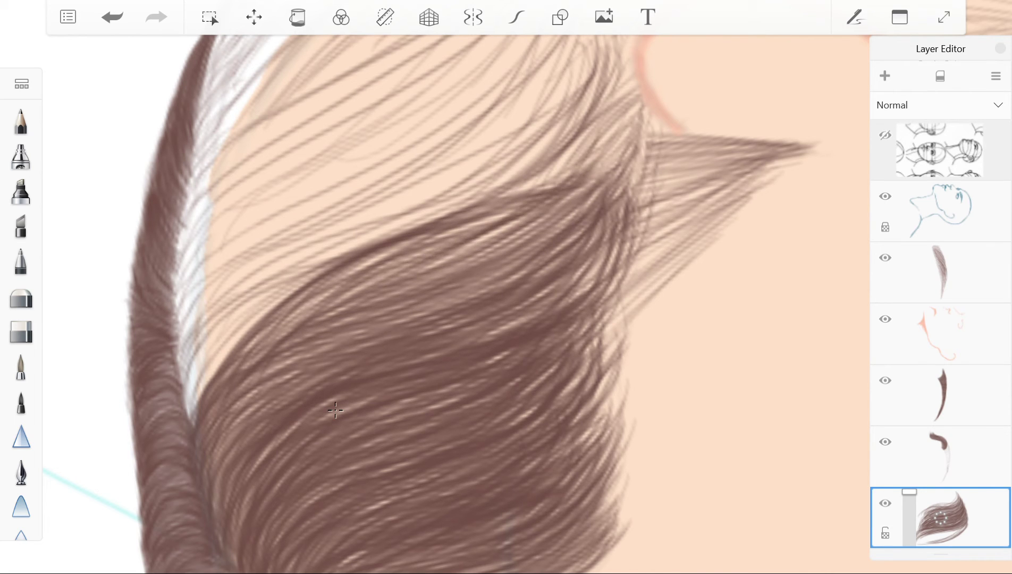
# Build up strands along the arching lock's upper edge, extending the tips towards the ear and the roots along the parting.
pyautogui.moveTo(287, 308); pyautogui.dragTo(638, 136)
pyautogui.moveTo(325, 287); pyautogui.dragTo(617, 106)
pyautogui.moveTo(505, 196)
pyautogui.mouseDown()
pyautogui.moveTo(640, 120)
pyautogui.moveTo(630, 121)
pyautogui.mouseUp()
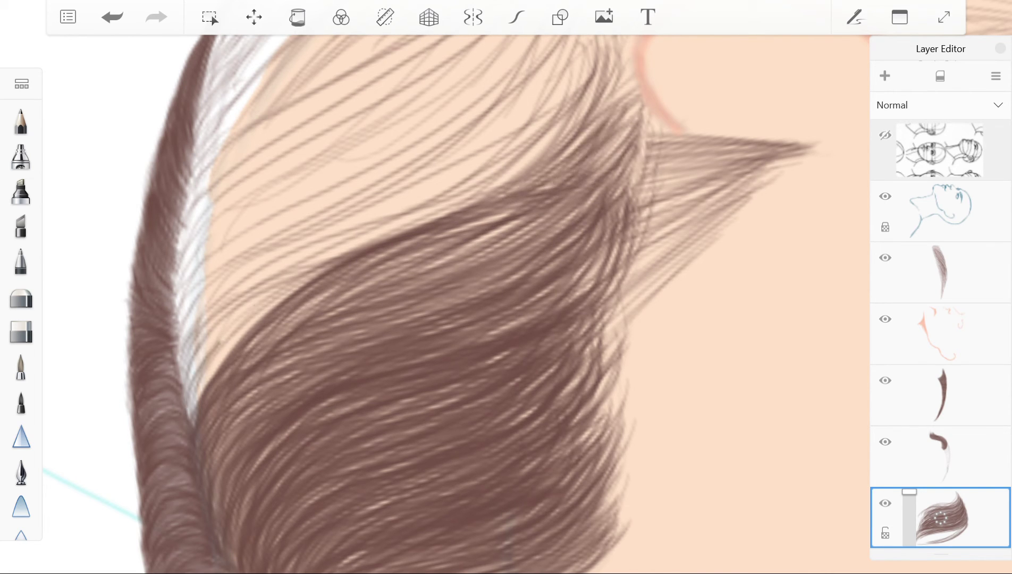
pyautogui.moveTo(221, 343); pyautogui.dragTo(588, 91)
pyautogui.moveTo(189, 413)
pyautogui.mouseDown()
pyautogui.moveTo(465, 200)
pyautogui.moveTo(252, 315)
pyautogui.moveTo(348, 249)
pyautogui.mouseUp()
pyautogui.moveTo(196, 380)
pyautogui.mouseDown()
pyautogui.moveTo(359, 244)
pyautogui.moveTo(562, 126)
pyautogui.mouseUp()
# Lay darker guide strands across the sparse hair above the filled section, from the parting towards the ear.
pyautogui.scroll(-5, 457, 287)
pyautogui.scroll(3, 346, 303)
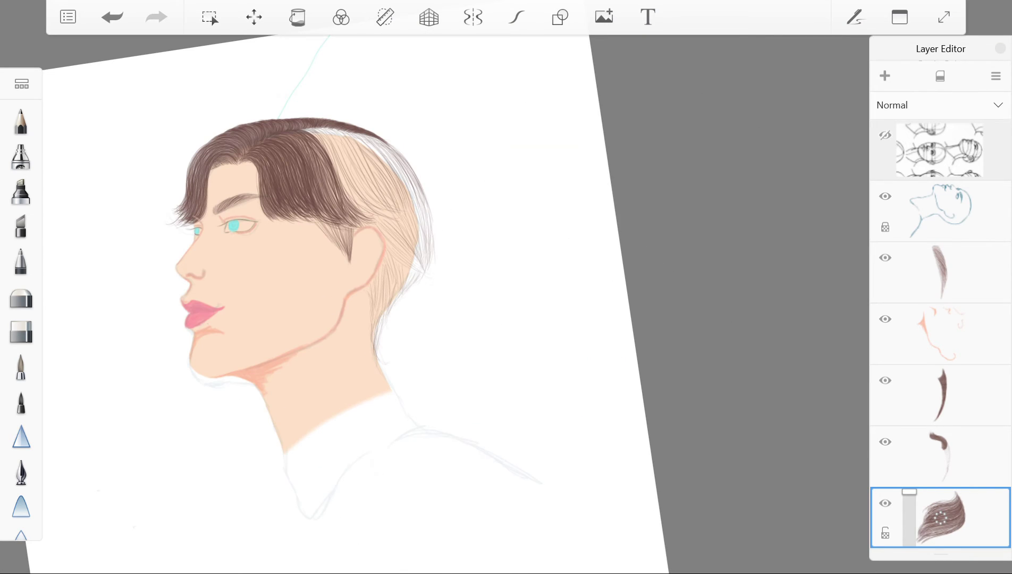
pyautogui.scroll(-3, 345, 303)
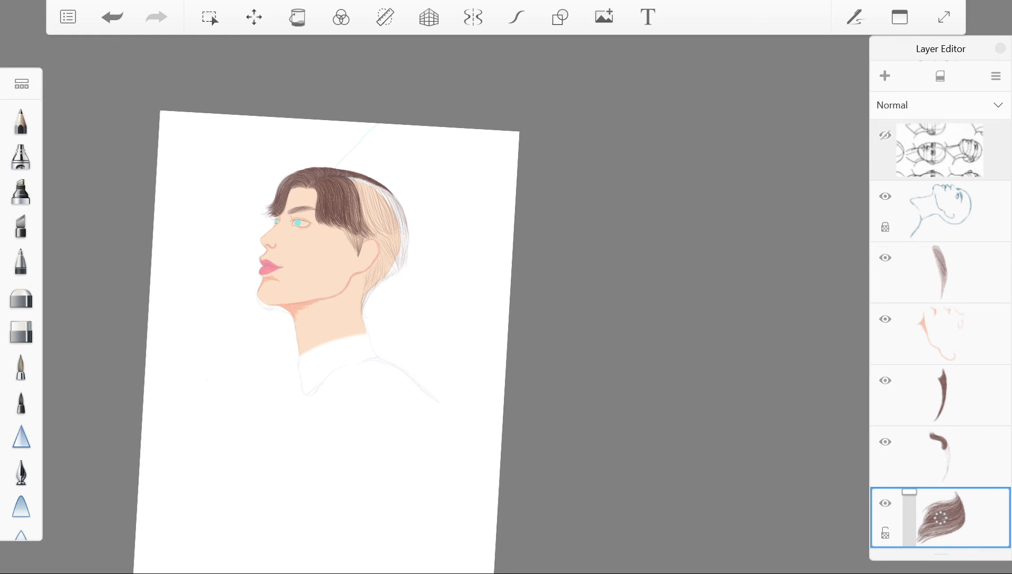
pyautogui.scroll(10, 330, 223)
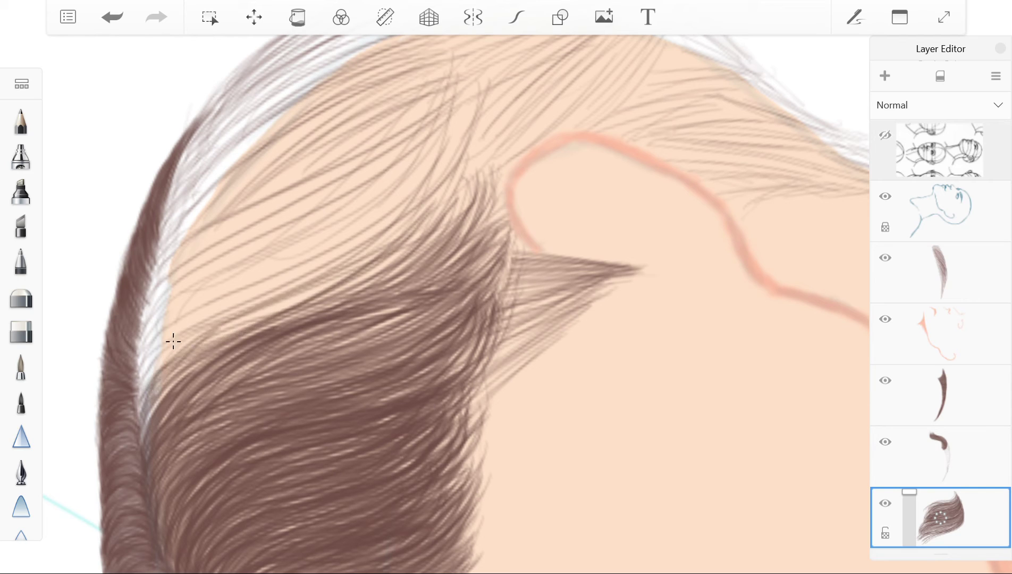
pyautogui.moveTo(138, 409); pyautogui.dragTo(401, 256)
pyautogui.moveTo(201, 355); pyautogui.dragTo(456, 182)
pyautogui.moveTo(136, 395)
pyautogui.mouseDown()
pyautogui.moveTo(438, 188)
pyautogui.moveTo(454, 192)
pyautogui.mouseUp()
pyautogui.moveTo(152, 367); pyautogui.dragTo(446, 140)
pyautogui.moveTo(136, 345); pyautogui.dragTo(437, 145)
pyautogui.moveTo(155, 253); pyautogui.dragTo(448, 115)
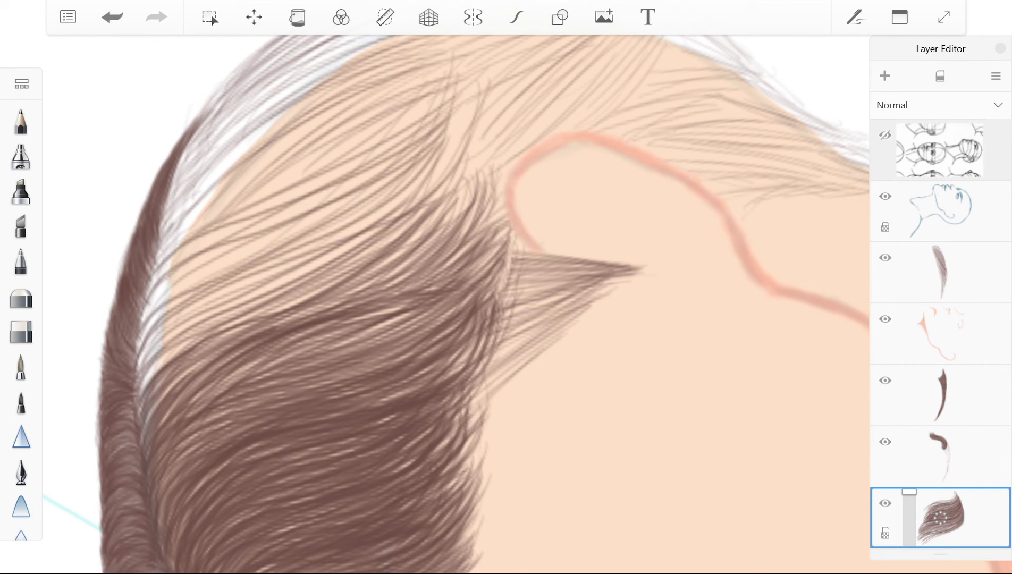
pyautogui.moveTo(165, 234)
pyautogui.mouseDown()
pyautogui.moveTo(426, 80)
pyautogui.moveTo(386, 88)
pyautogui.mouseUp()
pyautogui.moveTo(158, 230)
pyautogui.mouseDown()
pyautogui.moveTo(393, 81)
pyautogui.moveTo(389, 90)
pyautogui.mouseUp()
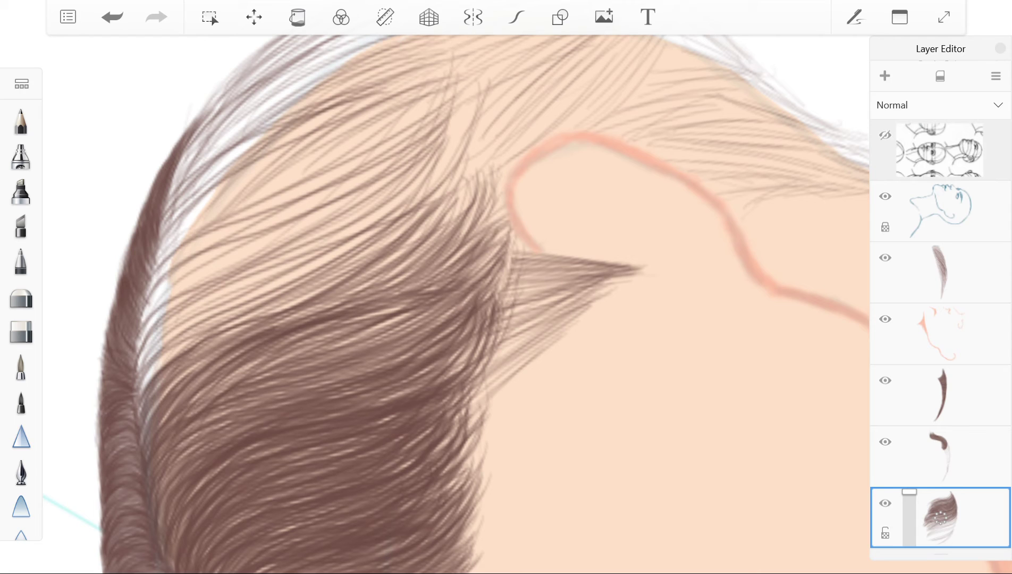
# Thicken the hair directly above the filled section with long strands ending near the front of the ear.
pyautogui.moveTo(141, 396); pyautogui.dragTo(410, 210)
pyautogui.moveTo(139, 382); pyautogui.dragTo(420, 204)
pyautogui.moveTo(137, 394); pyautogui.dragTo(405, 230)
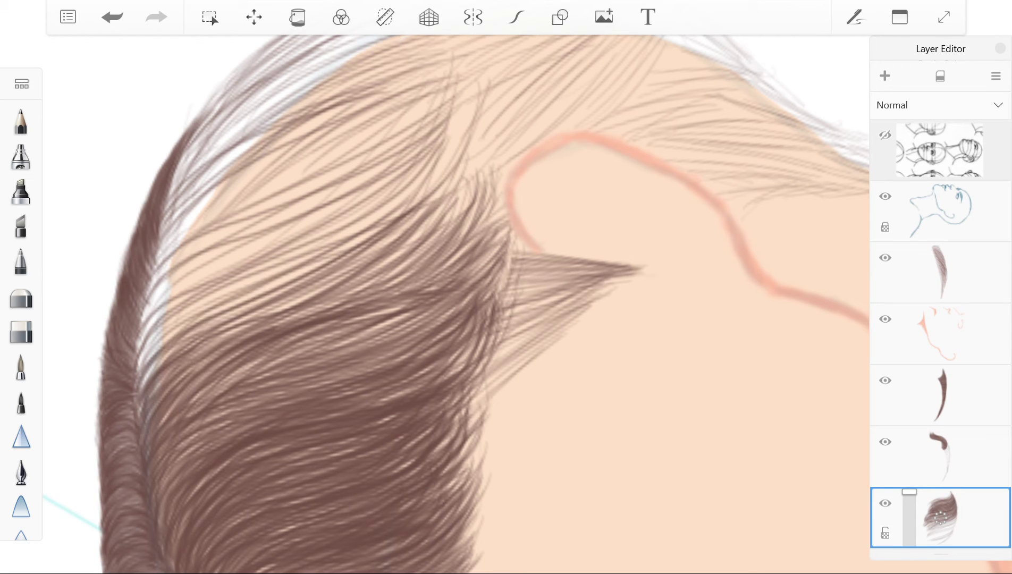
pyautogui.moveTo(139, 367); pyautogui.dragTo(446, 194)
pyautogui.moveTo(188, 338); pyautogui.dragTo(460, 195)
pyautogui.moveTo(320, 313); pyautogui.dragTo(462, 193)
# Fill the next section up the side of the head with overlapping strands, and define a dark lock along its upper edge.
pyautogui.moveTo(139, 372)
pyautogui.mouseDown()
pyautogui.moveTo(161, 340)
pyautogui.moveTo(464, 138)
pyautogui.mouseUp()
pyautogui.moveTo(136, 366)
pyautogui.mouseDown()
pyautogui.moveTo(445, 157)
pyautogui.moveTo(363, 235)
pyautogui.mouseUp()
pyautogui.moveTo(136, 363); pyautogui.dragTo(455, 179)
pyautogui.moveTo(138, 345)
pyautogui.mouseDown()
pyautogui.moveTo(438, 175)
pyautogui.moveTo(425, 172)
pyautogui.mouseUp()
pyautogui.moveTo(144, 319)
pyautogui.mouseDown()
pyautogui.moveTo(430, 165)
pyautogui.moveTo(402, 164)
pyautogui.mouseUp()
pyautogui.moveTo(147, 296)
pyautogui.mouseDown()
pyautogui.moveTo(437, 129)
pyautogui.moveTo(388, 164)
pyautogui.mouseUp()
pyautogui.moveTo(155, 280); pyautogui.dragTo(439, 128)
pyautogui.moveTo(359, 178); pyautogui.dragTo(449, 126)
pyautogui.moveTo(145, 291); pyautogui.dragTo(424, 156)
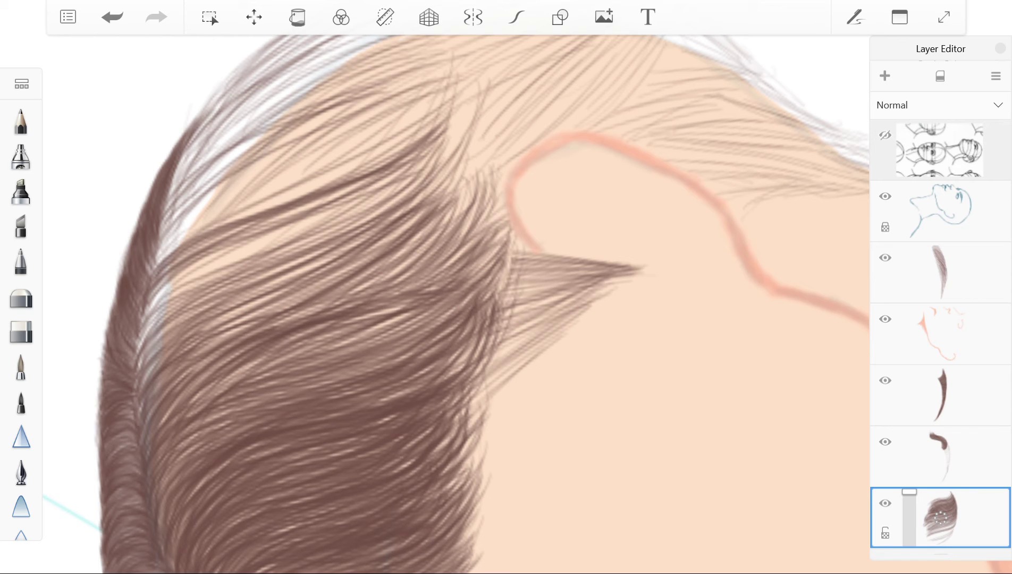
# Darken the middle of the new side section and fill the skin-coloured band below its top lock.
pyautogui.moveTo(177, 347); pyautogui.dragTo(376, 258)
pyautogui.moveTo(199, 333)
pyautogui.mouseDown()
pyautogui.moveTo(432, 222)
pyautogui.moveTo(403, 234)
pyautogui.mouseUp()
pyautogui.moveTo(275, 330); pyautogui.dragTo(458, 220)
pyautogui.moveTo(144, 368); pyautogui.dragTo(415, 212)
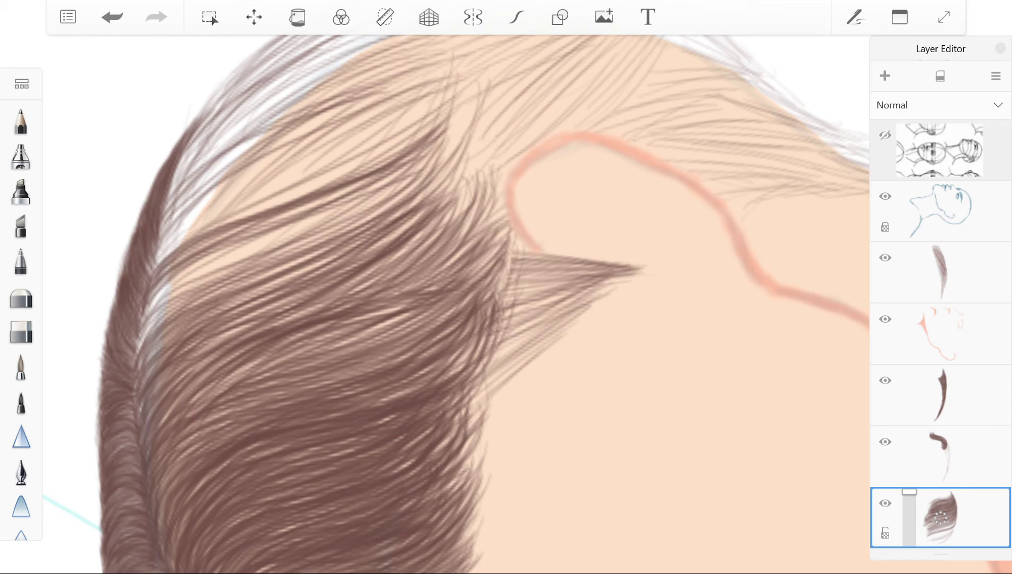
pyautogui.moveTo(176, 329); pyautogui.dragTo(397, 208)
pyautogui.moveTo(136, 355); pyautogui.dragTo(407, 187)
pyautogui.moveTo(145, 306); pyautogui.dragTo(409, 166)
# Cover the light streaks where the new side section meets the older dark hair, working from the roots outward.
pyautogui.moveTo(161, 425); pyautogui.dragTo(407, 277)
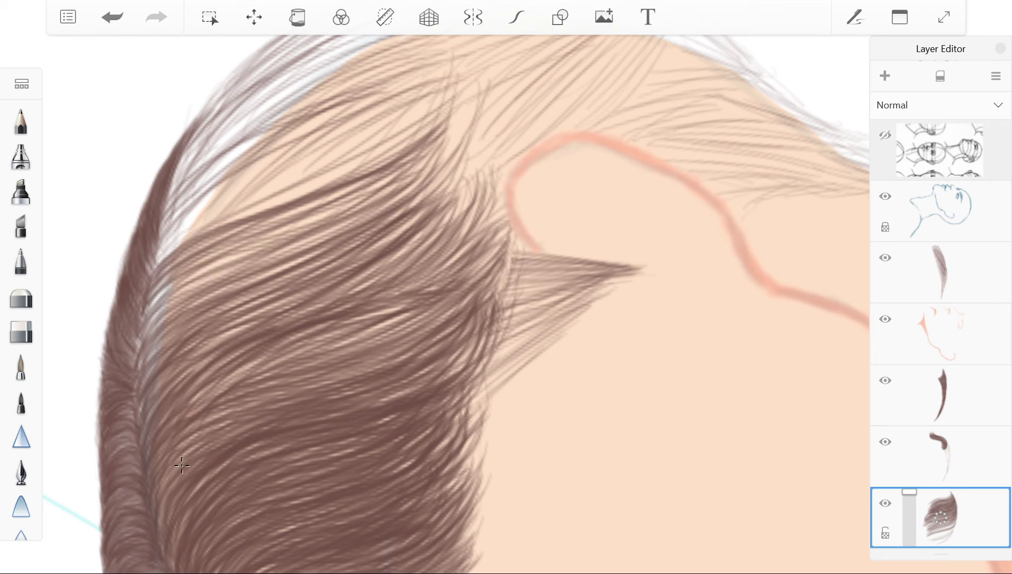
pyautogui.moveTo(189, 404)
pyautogui.mouseDown()
pyautogui.moveTo(456, 301)
pyautogui.moveTo(373, 323)
pyautogui.mouseUp()
pyautogui.moveTo(239, 340); pyautogui.dragTo(472, 224)
pyautogui.moveTo(185, 358); pyautogui.dragTo(460, 238)
pyautogui.moveTo(141, 391); pyautogui.dragTo(236, 313)
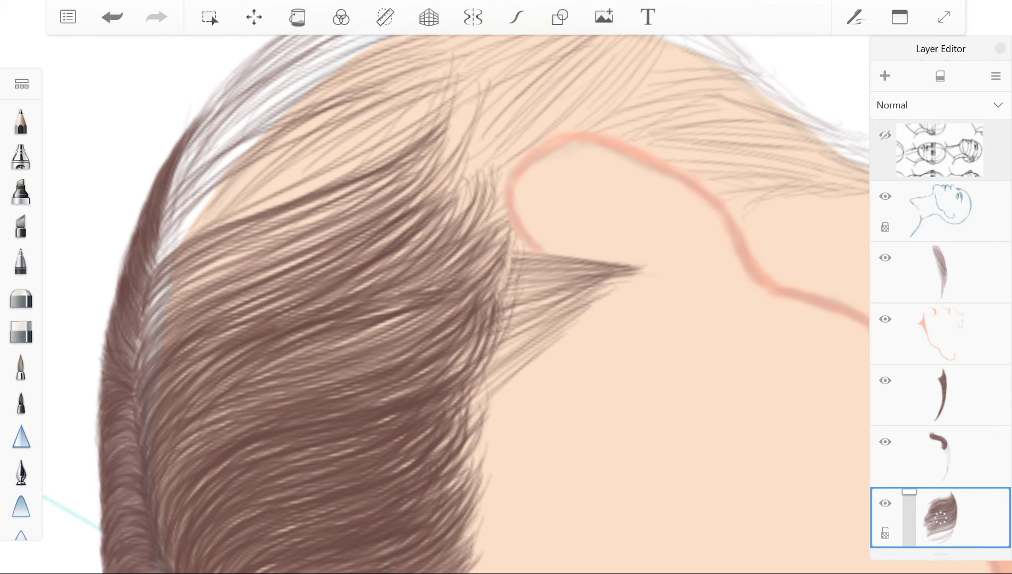
pyautogui.moveTo(144, 356); pyautogui.dragTo(415, 191)
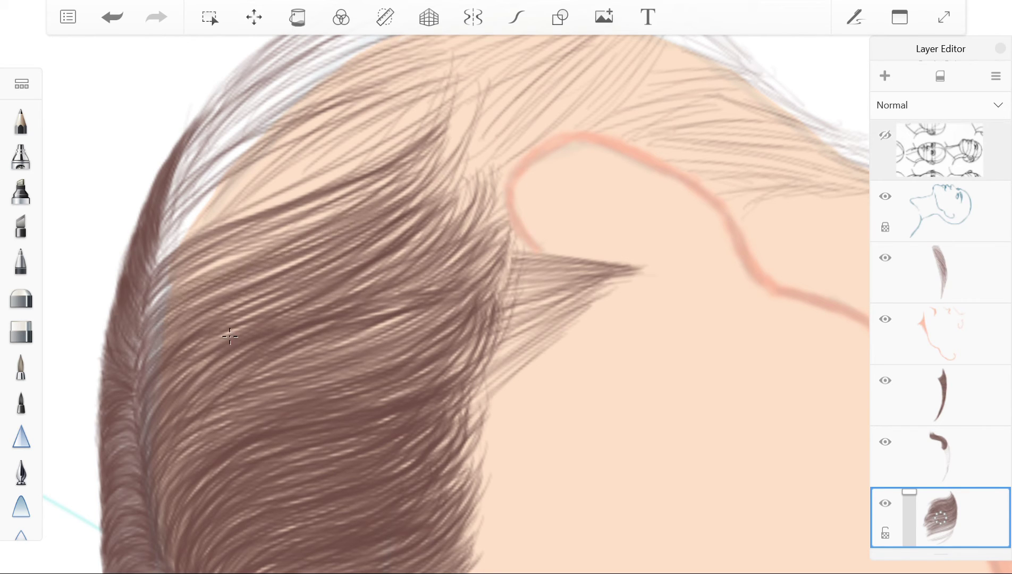
# Fill the light streaks along the upper edge of the side section, from the parting to the pointed tips.
pyautogui.moveTo(143, 321); pyautogui.dragTo(441, 176)
pyautogui.moveTo(159, 276)
pyautogui.mouseDown()
pyautogui.moveTo(425, 157)
pyautogui.moveTo(217, 239)
pyautogui.mouseUp()
pyautogui.moveTo(147, 300); pyautogui.dragTo(401, 167)
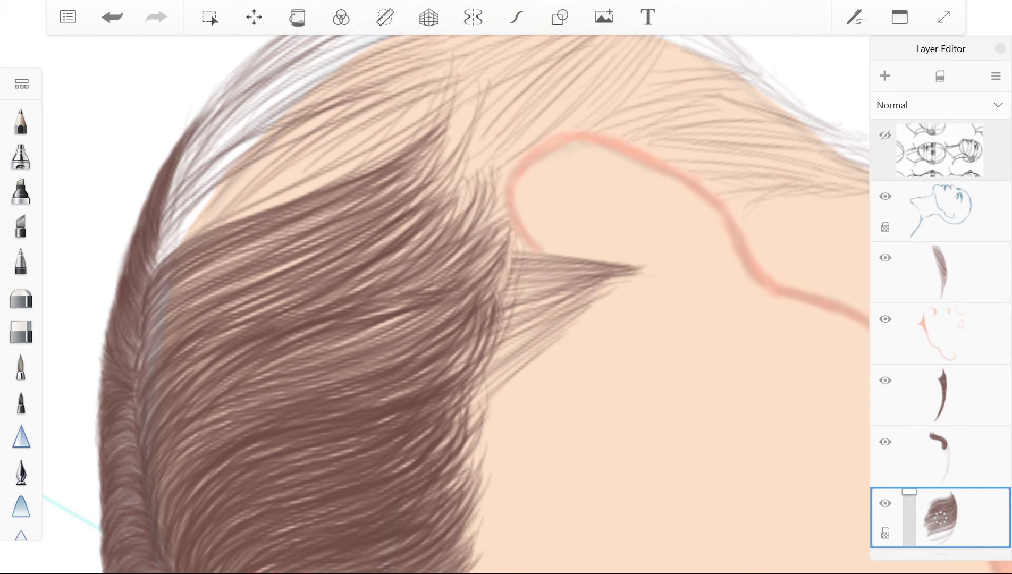
pyautogui.moveTo(197, 313); pyautogui.dragTo(380, 221)
pyautogui.moveTo(149, 332)
pyautogui.mouseDown()
pyautogui.moveTo(417, 191)
pyautogui.moveTo(420, 178)
pyautogui.mouseUp()
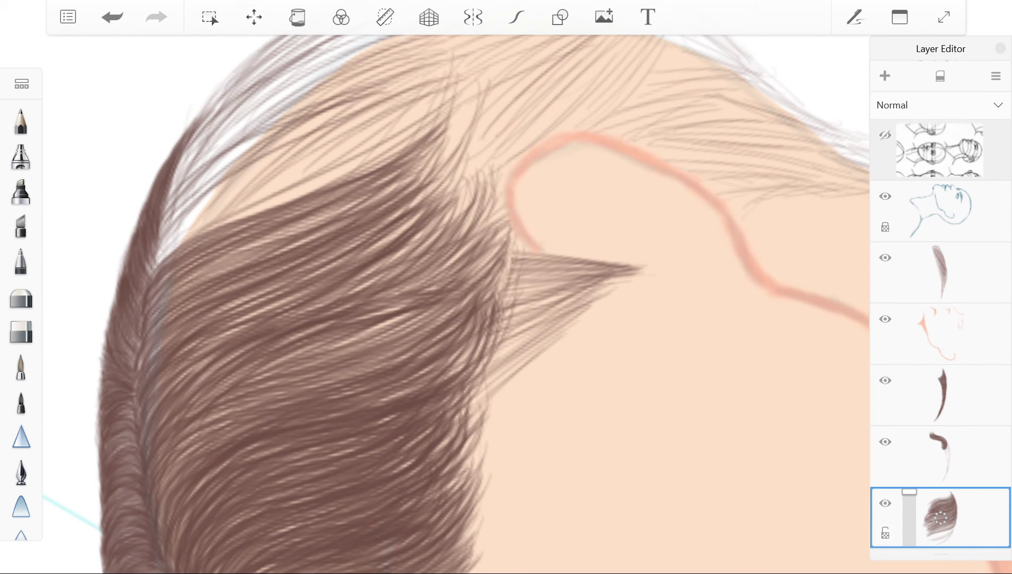
pyautogui.moveTo(221, 242); pyautogui.dragTo(410, 175)
pyautogui.scroll(-3, 457, 303)
pyautogui.scroll(-10, 505, 318)
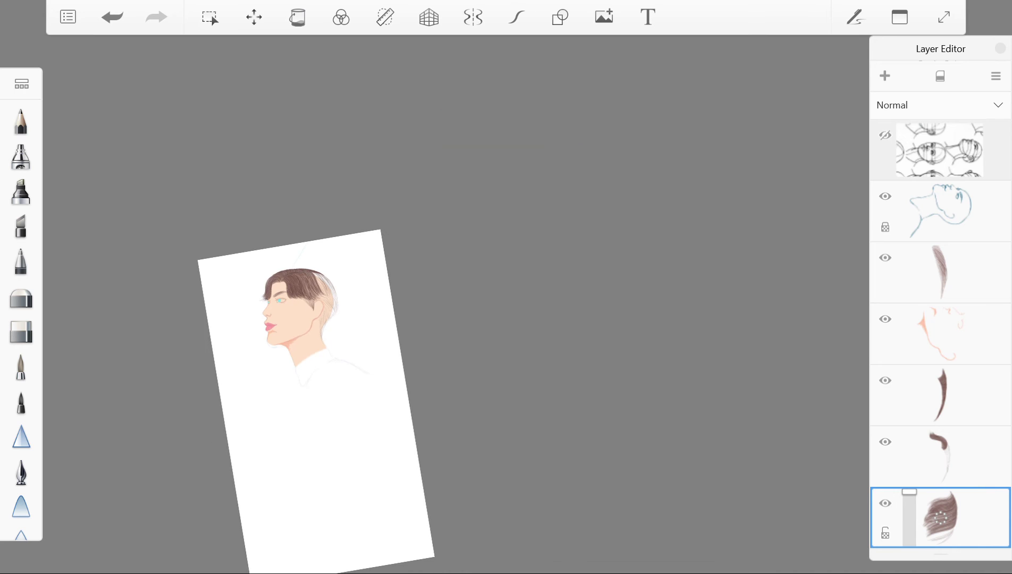
pyautogui.click(254, 17)
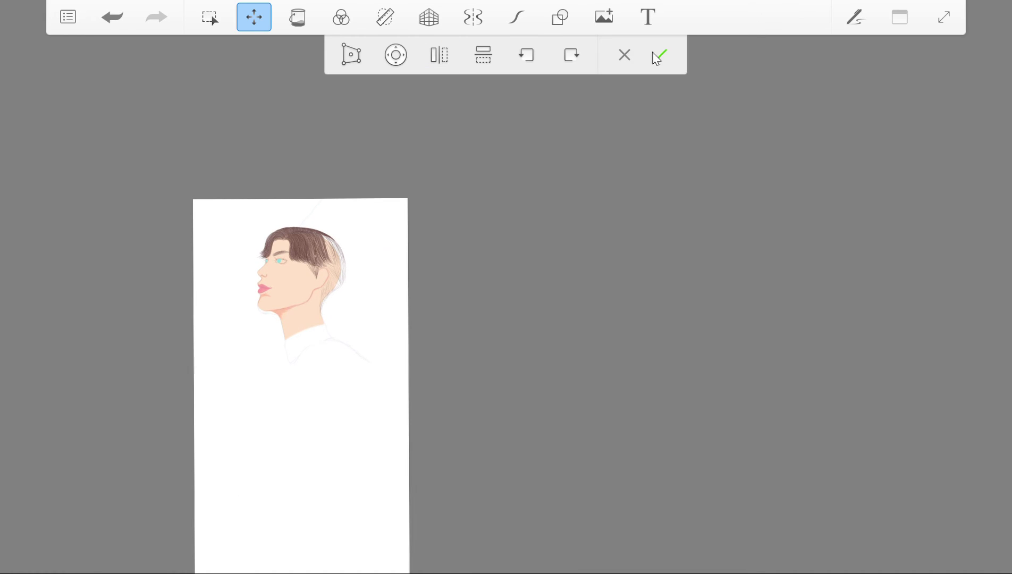
pyautogui.click(658, 54)
pyautogui.scroll(-8, 946, 385)
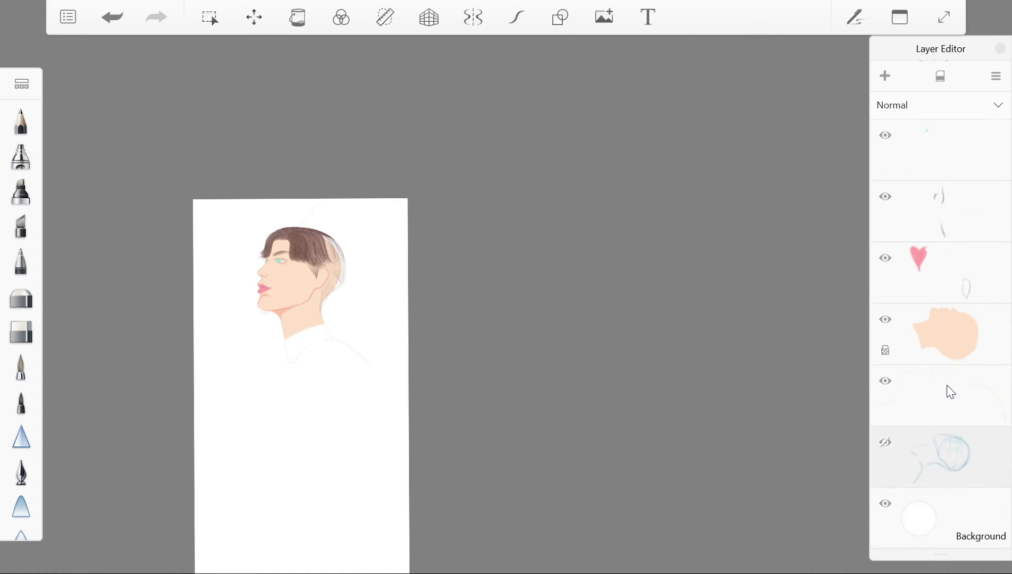
pyautogui.scroll(8, 947, 385)
# Paint long dark strands above the side section's upper edge, sweeping from the parting across the skin-coloured gap.
pyautogui.scroll(10, 505, 319)
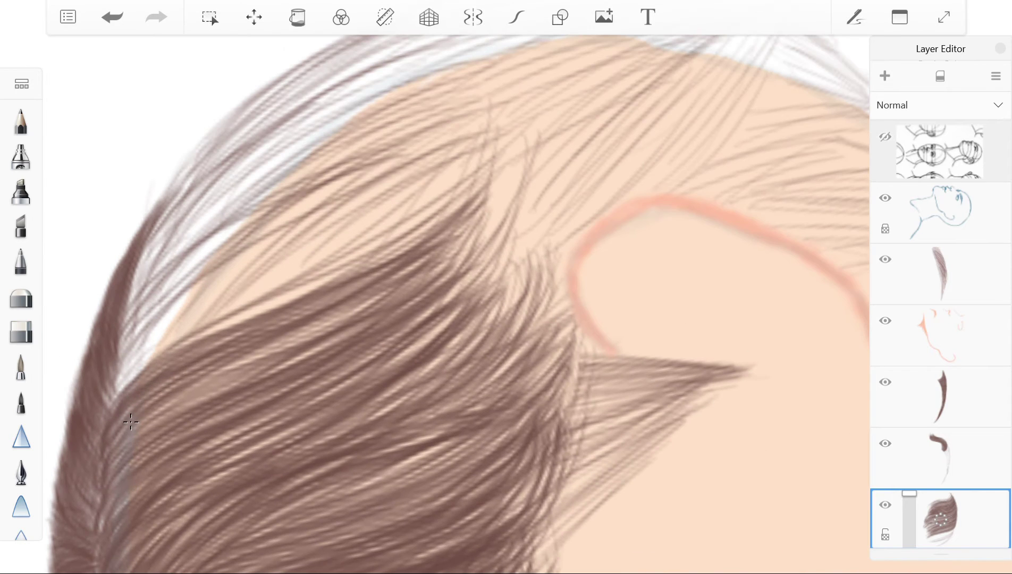
pyautogui.moveTo(122, 372)
pyautogui.mouseDown()
pyautogui.moveTo(372, 250)
pyautogui.moveTo(425, 213)
pyautogui.moveTo(409, 234)
pyautogui.mouseUp()
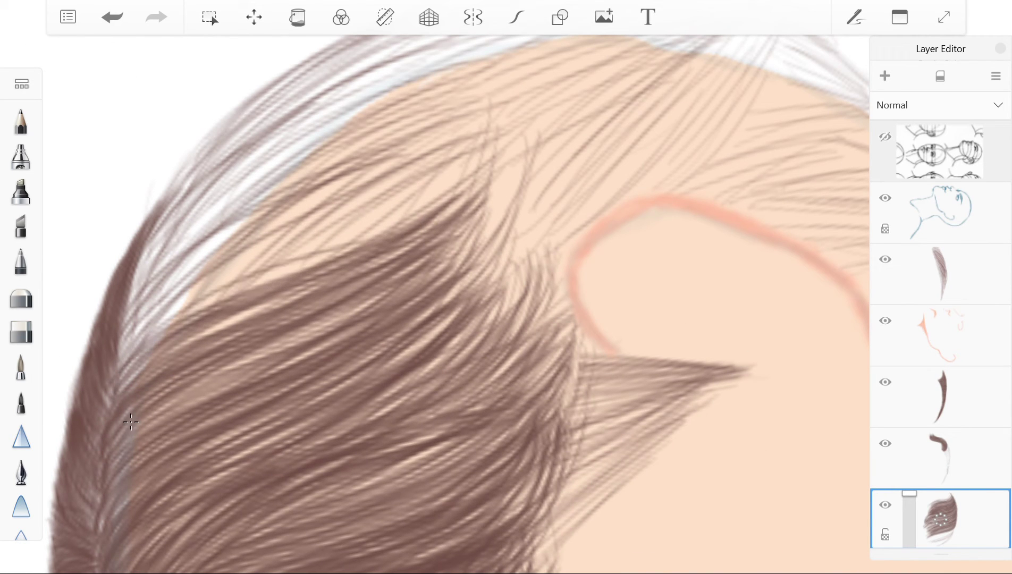
pyautogui.moveTo(144, 345)
pyautogui.mouseDown()
pyautogui.moveTo(468, 159)
pyautogui.moveTo(457, 158)
pyautogui.mouseUp()
pyautogui.moveTo(252, 290); pyautogui.dragTo(453, 163)
pyautogui.moveTo(122, 351)
pyautogui.mouseDown()
pyautogui.moveTo(335, 93)
pyautogui.moveTo(366, 165)
pyautogui.moveTo(449, 192)
pyautogui.mouseUp()
pyautogui.moveTo(154, 327); pyautogui.dragTo(449, 199)
pyautogui.moveTo(133, 279); pyautogui.dragTo(454, 93)
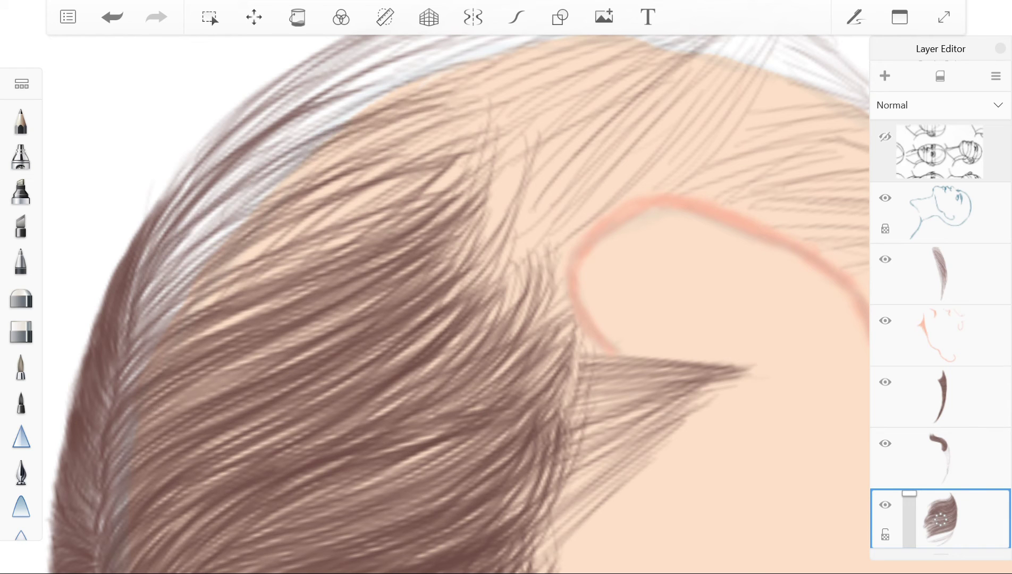
# Paint dark strands along the upper edge of the side section, sweeping from the parting towards the upper tips.
pyautogui.moveTo(130, 338); pyautogui.dragTo(441, 115)
pyautogui.moveTo(165, 313); pyautogui.dragTo(462, 133)
pyautogui.moveTo(138, 345)
pyautogui.mouseDown()
pyautogui.moveTo(436, 138)
pyautogui.moveTo(425, 144)
pyautogui.mouseUp()
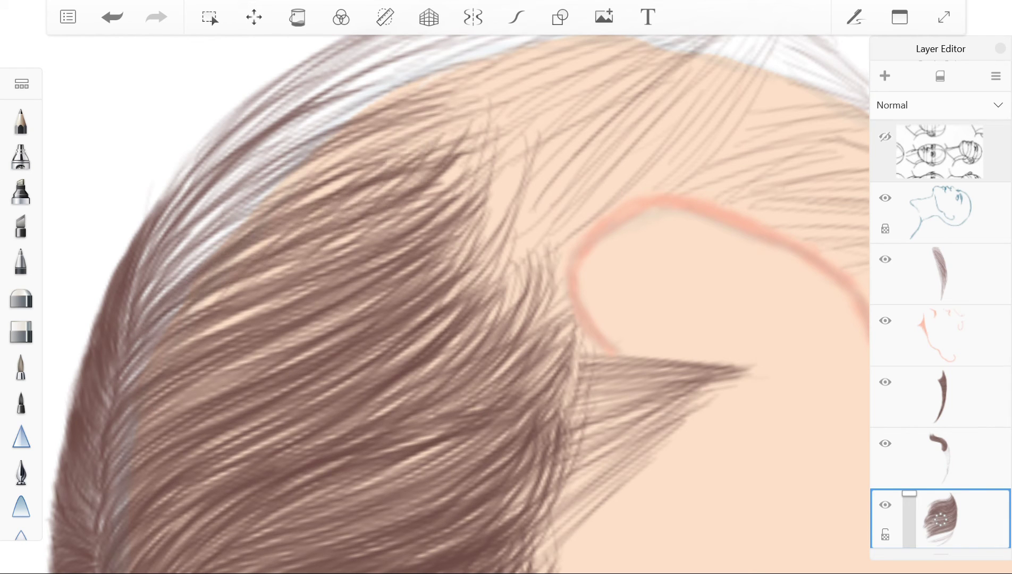
pyautogui.moveTo(154, 308); pyautogui.dragTo(433, 122)
pyautogui.moveTo(274, 231); pyautogui.dragTo(422, 106)
# Thicken the upper corner of the side section with long strands running from the parting across the remaining skin-coloured gap.
pyautogui.scroll(-3, 156, 409)
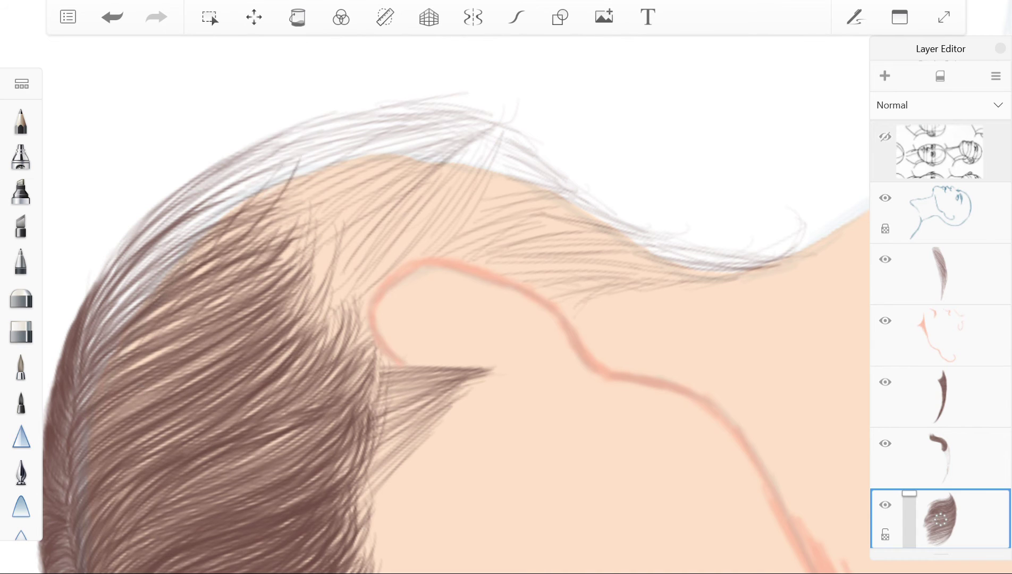
pyautogui.moveTo(109, 335); pyautogui.dragTo(282, 154)
pyautogui.moveTo(139, 250); pyautogui.dragTo(277, 156)
pyautogui.moveTo(112, 333); pyautogui.dragTo(282, 168)
pyautogui.moveTo(109, 327); pyautogui.dragTo(258, 176)
pyautogui.moveTo(138, 303); pyautogui.dragTo(268, 165)
pyautogui.moveTo(109, 324); pyautogui.dragTo(239, 178)
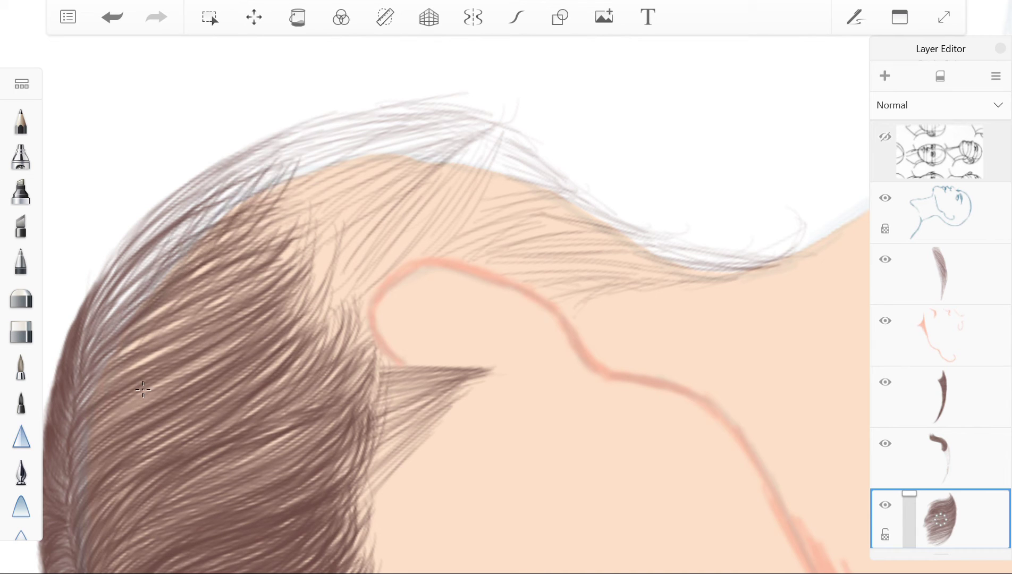
pyautogui.moveTo(159, 269); pyautogui.dragTo(245, 163)
pyautogui.moveTo(95, 338); pyautogui.dragTo(255, 170)
pyautogui.moveTo(114, 282); pyautogui.dragTo(221, 176)
# Add long sweeping strands from the parting to extend the side section towards the back of the crown.
pyautogui.scroll(-5, 367, 248)
pyautogui.scroll(5, 426, 298)
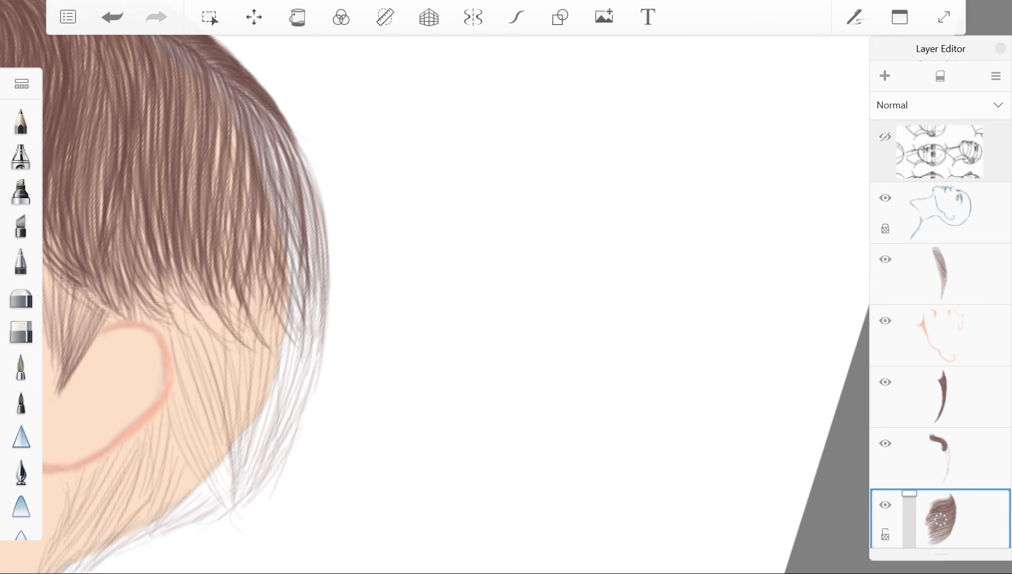
pyautogui.scroll(3, 425, 297)
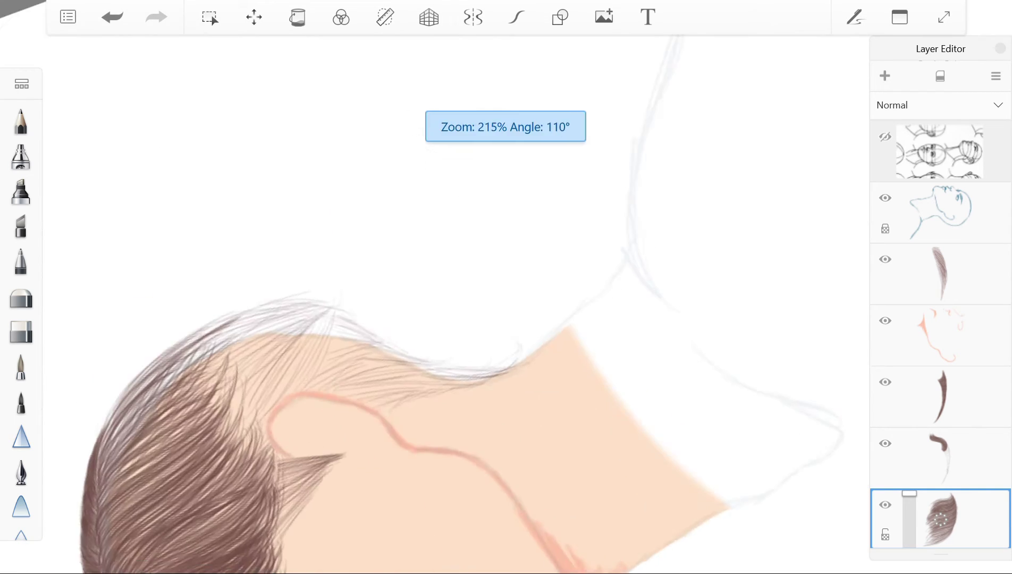
pyautogui.moveTo(112, 268); pyautogui.dragTo(328, 157)
pyautogui.moveTo(78, 331); pyautogui.dragTo(322, 177)
pyautogui.scroll(1, 138, 350)
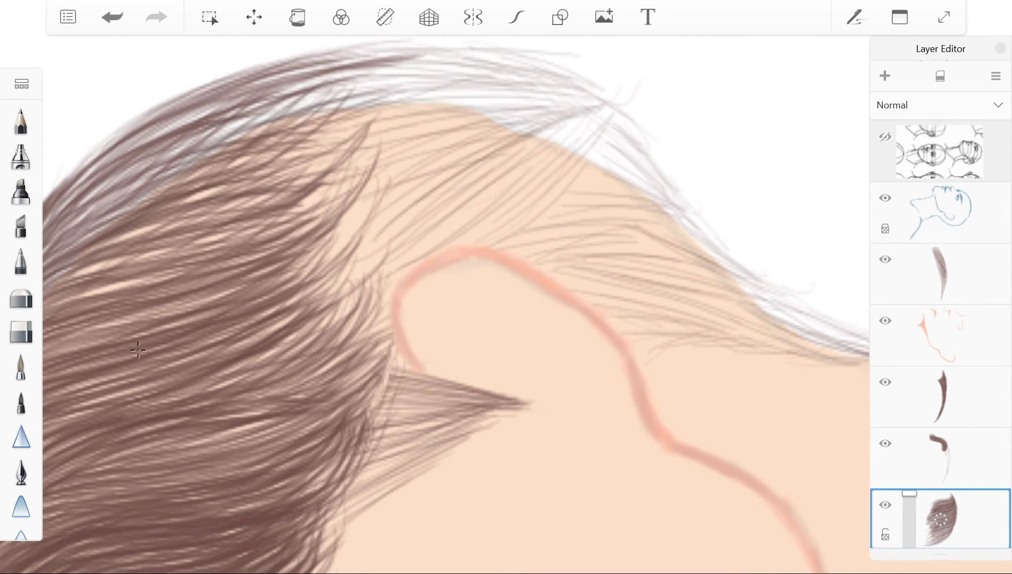
pyautogui.scroll(-2, 425, 298)
pyautogui.moveTo(138, 393); pyautogui.dragTo(436, 215)
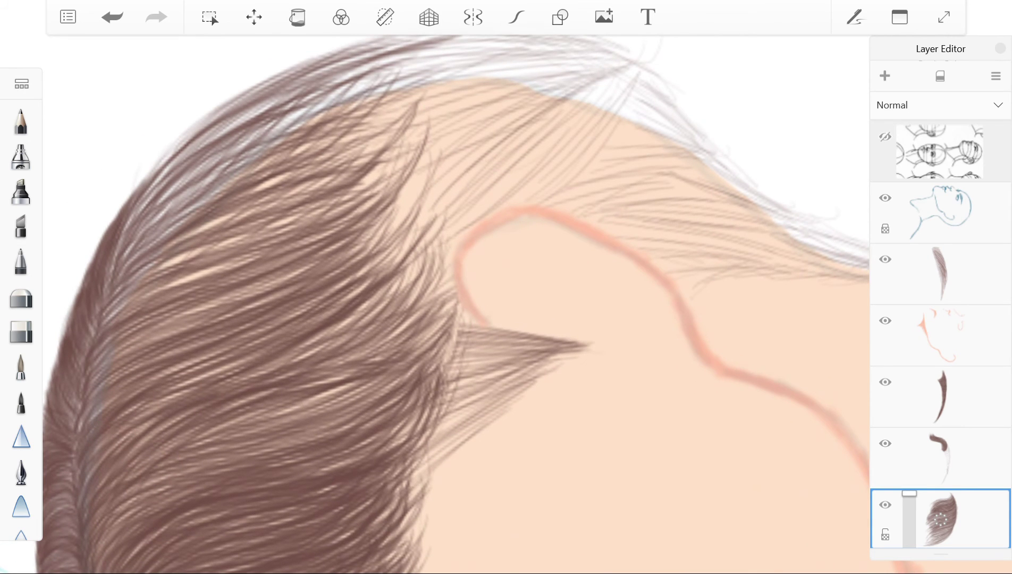
# Darken the pointed tips of the side section above the ear with curved strands.
pyautogui.moveTo(207, 314); pyautogui.dragTo(422, 164)
pyautogui.moveTo(229, 303); pyautogui.dragTo(419, 172)
pyautogui.moveTo(298, 266); pyautogui.dragTo(431, 153)
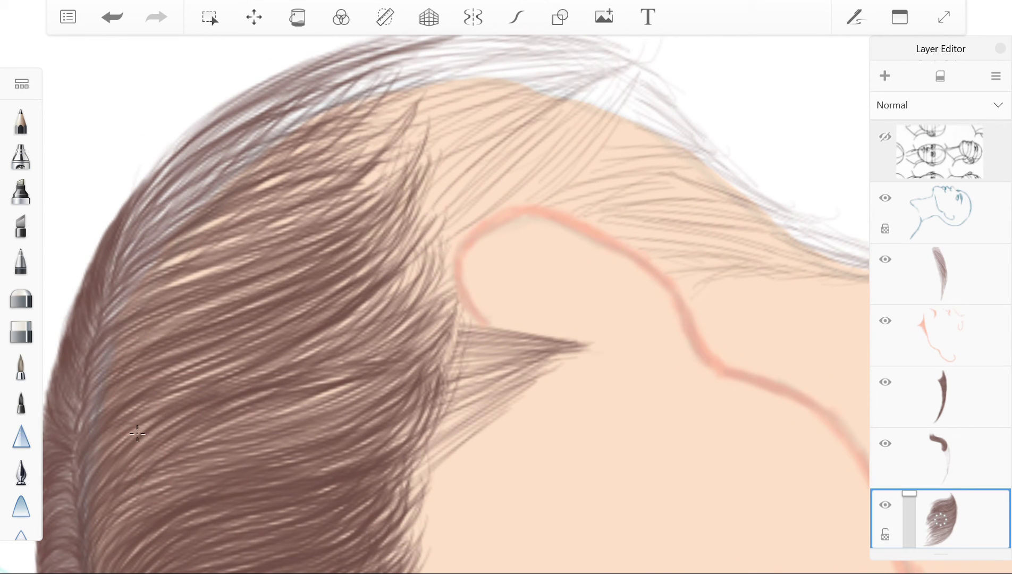
pyautogui.moveTo(215, 351); pyautogui.dragTo(419, 187)
pyautogui.moveTo(214, 385); pyautogui.dragTo(415, 254)
# Fill the light gaps between the strands in the upper part of the side section, out to the tips.
pyautogui.moveTo(133, 314); pyautogui.dragTo(410, 121)
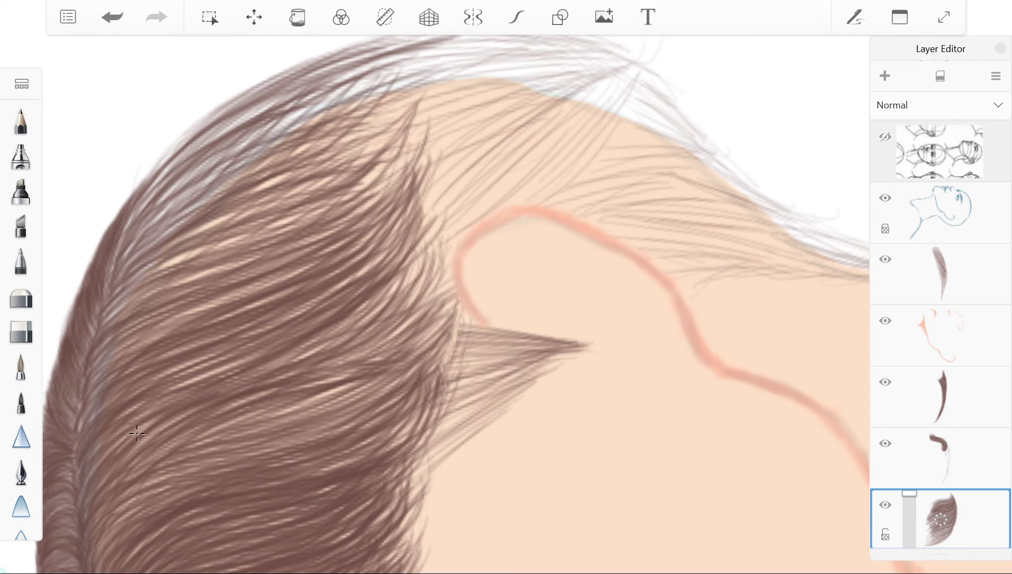
pyautogui.moveTo(327, 221); pyautogui.dragTo(420, 120)
pyautogui.moveTo(147, 263); pyautogui.dragTo(396, 130)
pyautogui.moveTo(179, 254); pyautogui.dragTo(382, 153)
pyautogui.moveTo(184, 267); pyautogui.dragTo(402, 132)
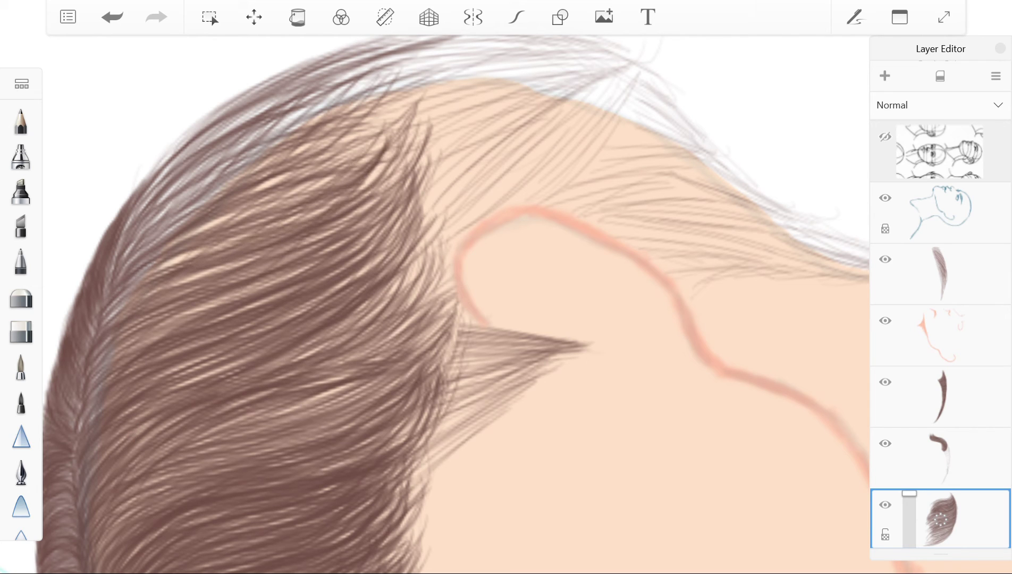
# Paint strands over the pale gap between the outer crown hair and the side section's upper edge.
pyautogui.moveTo(149, 243)
pyautogui.mouseDown()
pyautogui.moveTo(401, 96)
pyautogui.moveTo(386, 94)
pyautogui.mouseUp()
pyautogui.moveTo(136, 204); pyautogui.dragTo(357, 68)
pyautogui.moveTo(139, 236); pyautogui.dragTo(363, 88)
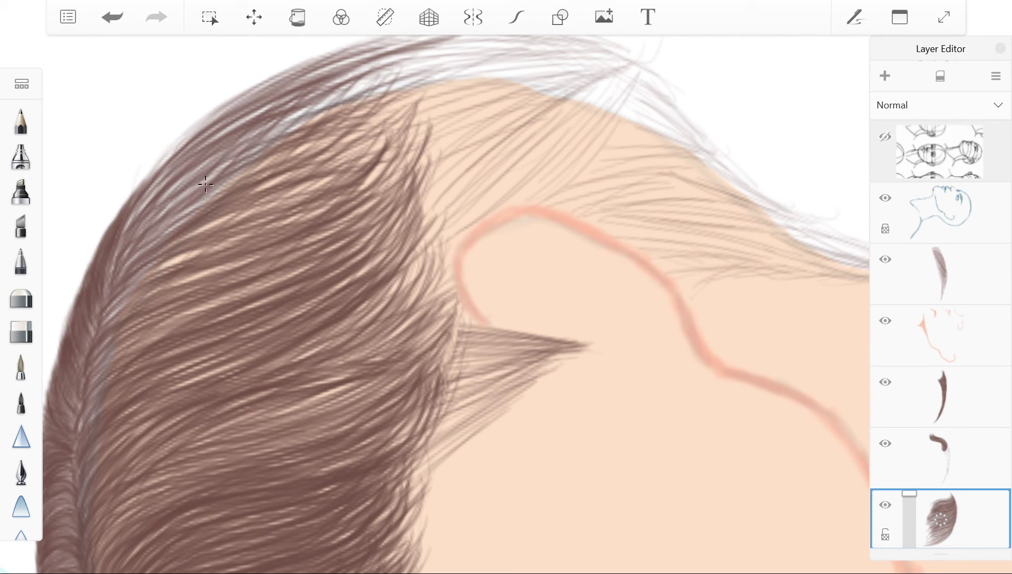
pyautogui.moveTo(157, 206)
pyautogui.mouseDown()
pyautogui.moveTo(365, 98)
pyautogui.moveTo(394, 96)
pyautogui.mouseUp()
pyautogui.moveTo(149, 235); pyautogui.dragTo(407, 123)
pyautogui.moveTo(257, 213); pyautogui.dragTo(395, 107)
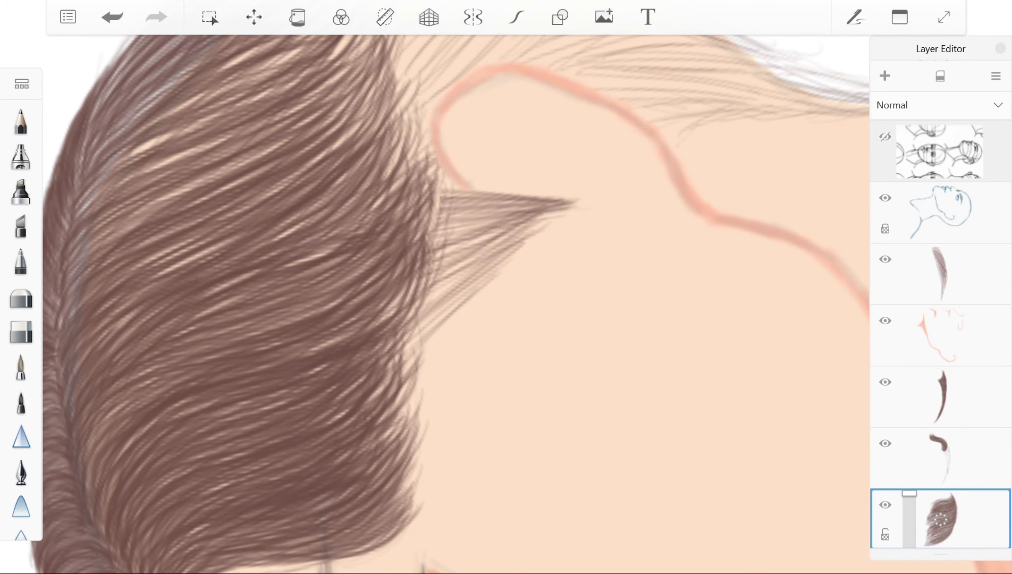
# Cover the light streaks in the curved fringe roots just above the forehead hairline.
pyautogui.scroll(3, 218, 366)
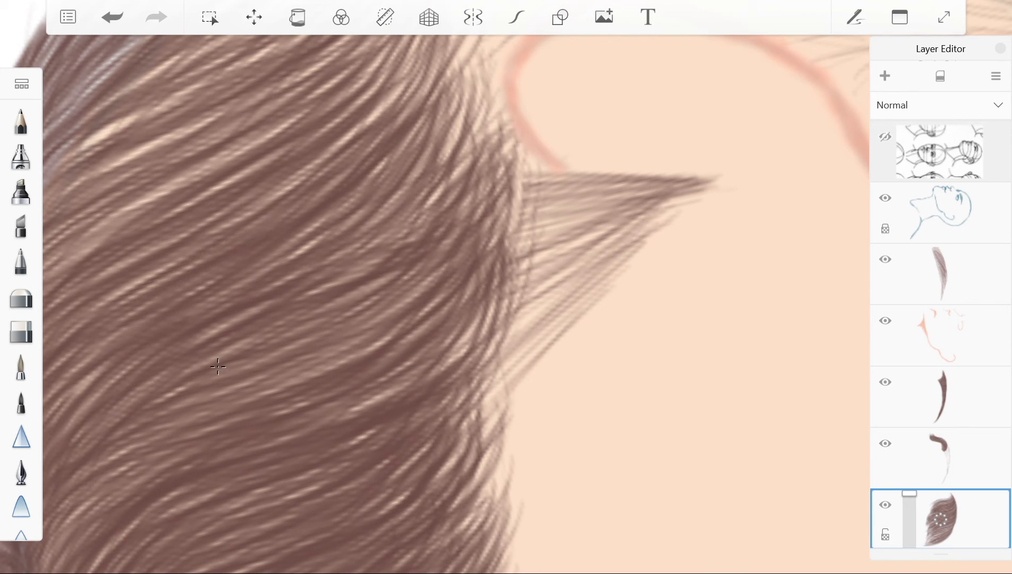
pyautogui.scroll(-5, 218, 366)
pyautogui.scroll(6, 102, 376)
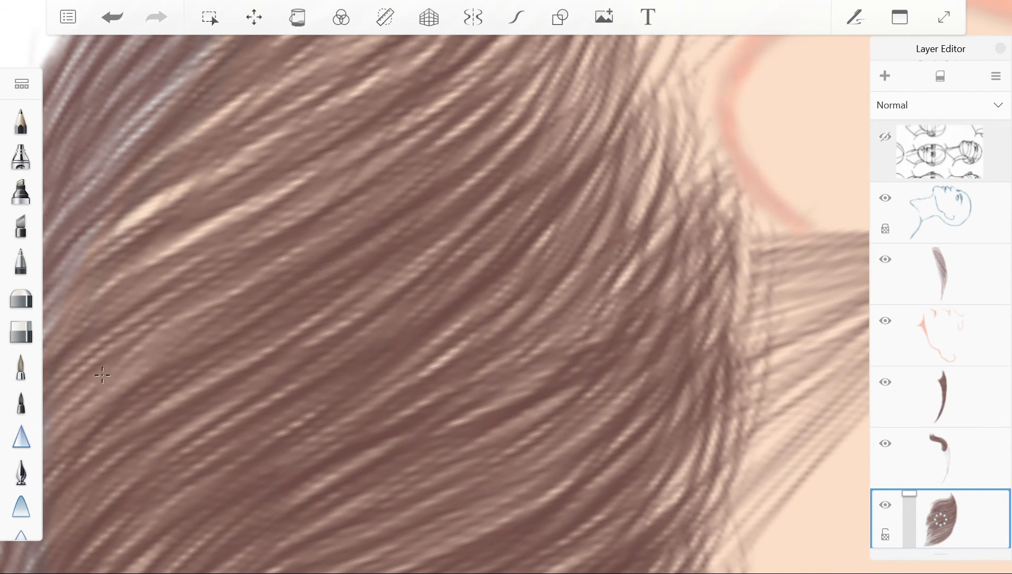
pyautogui.scroll(-5, 102, 375)
pyautogui.scroll(6, 102, 375)
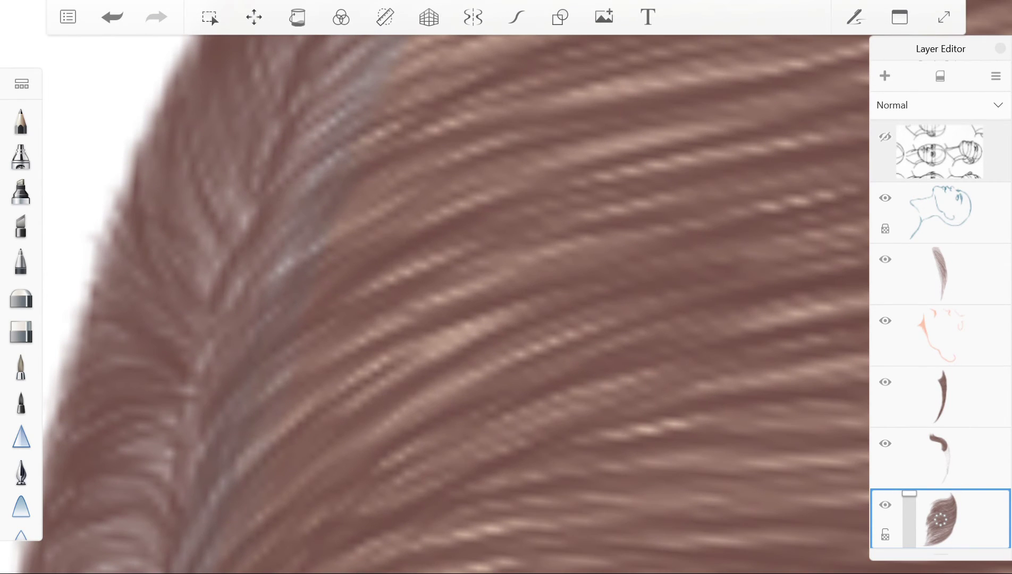
pyautogui.scroll(-3, 235, 402)
pyautogui.scroll(4, 235, 402)
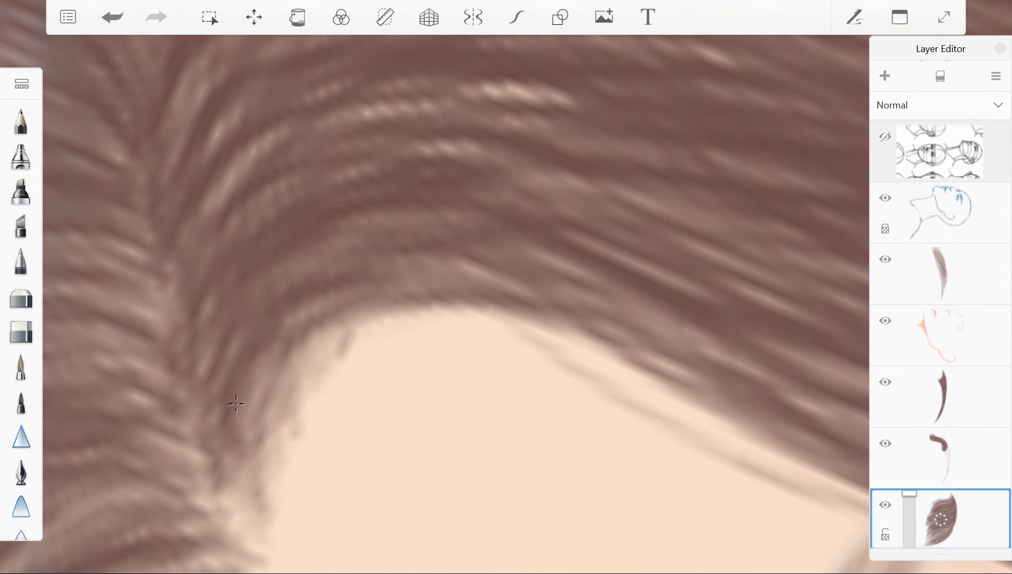
pyautogui.moveTo(469, 248); pyautogui.dragTo(629, 294)
pyautogui.moveTo(385, 141); pyautogui.dragTo(489, 159)
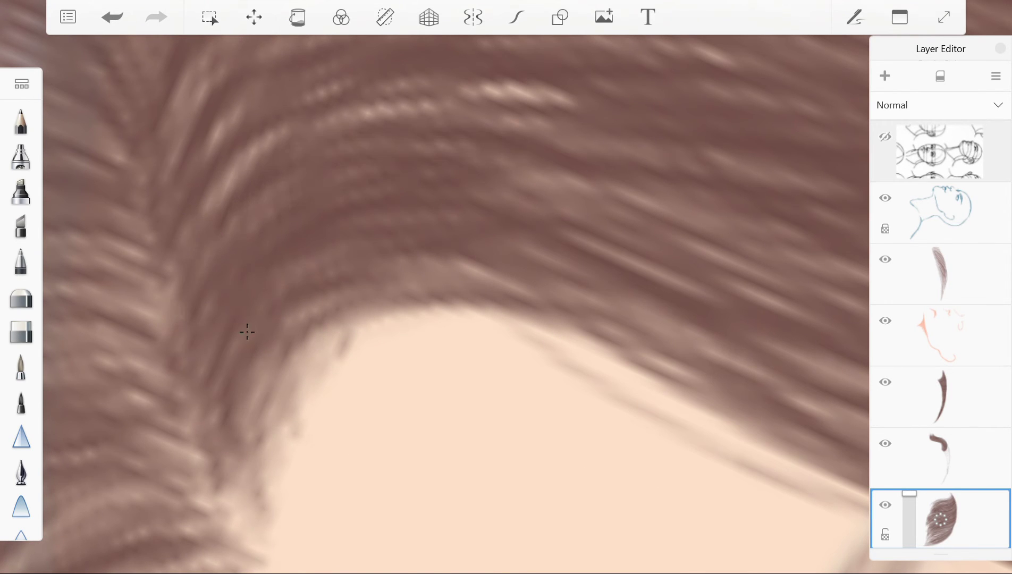
pyautogui.moveTo(437, 82); pyautogui.dragTo(565, 103)
pyautogui.moveTo(349, 106); pyautogui.dragTo(500, 123)
pyautogui.moveTo(330, 122); pyautogui.dragTo(458, 100)
pyautogui.moveTo(470, 110)
pyautogui.mouseDown()
pyautogui.moveTo(585, 81)
pyautogui.moveTo(546, 86)
pyautogui.mouseUp()
pyautogui.scroll(-4, 457, 287)
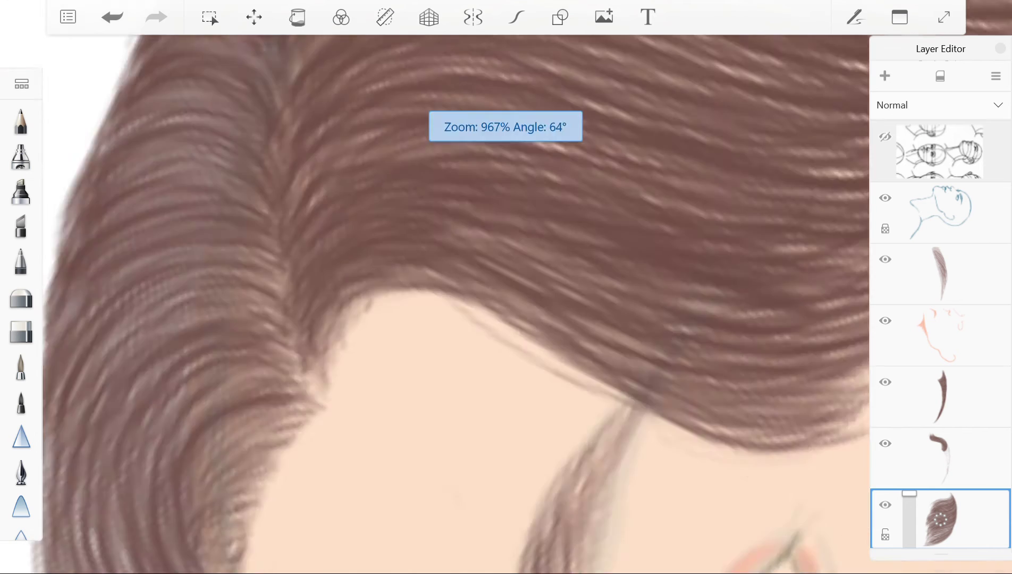
# Tone down the bright streaks beside the parting above the fringe with dark strands following the hair's curve.
pyautogui.scroll(4, 457, 287)
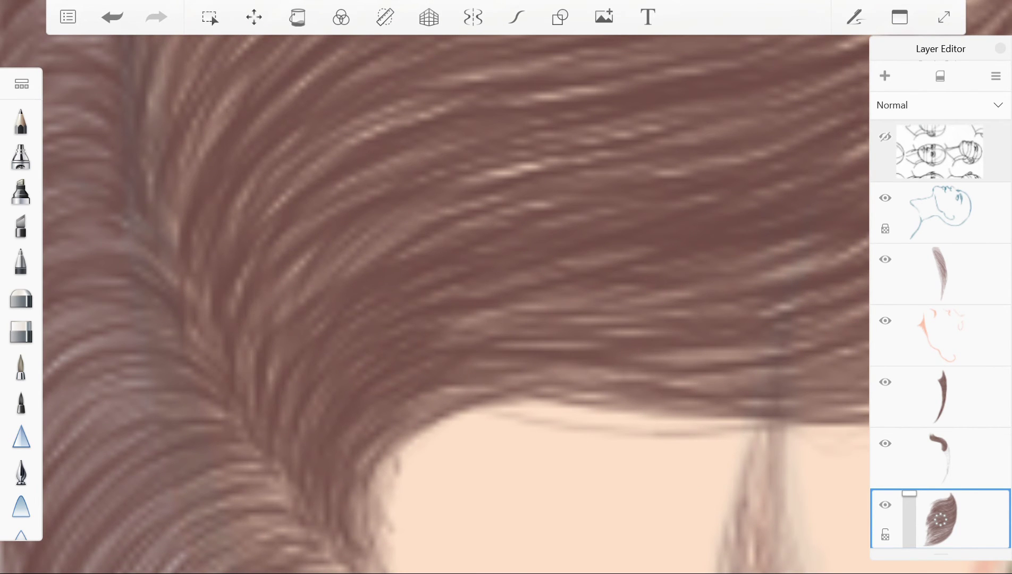
pyautogui.scroll(3, 457, 298)
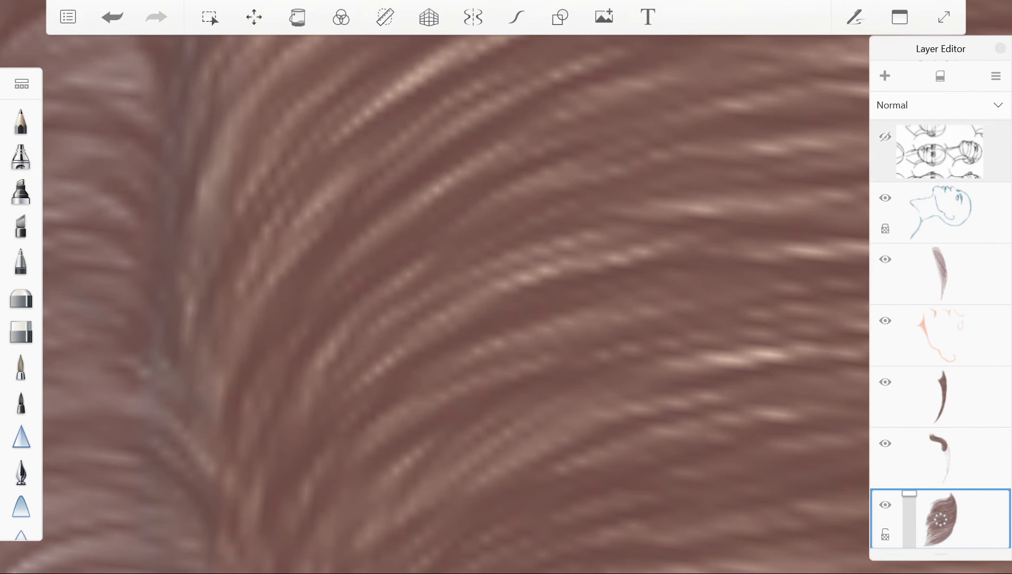
pyautogui.moveTo(577, 259); pyautogui.dragTo(464, 304)
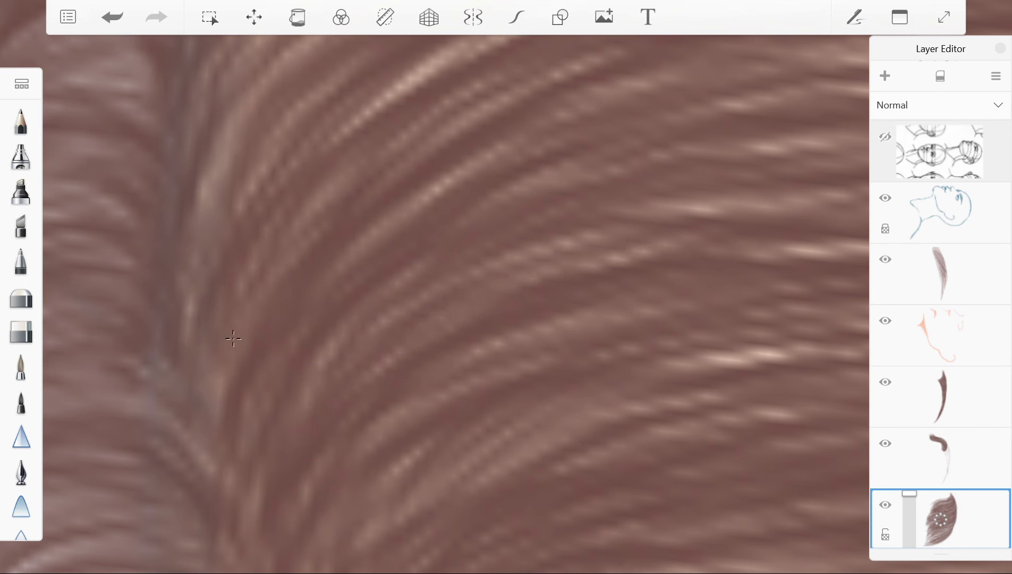
pyautogui.moveTo(479, 47); pyautogui.dragTo(334, 141)
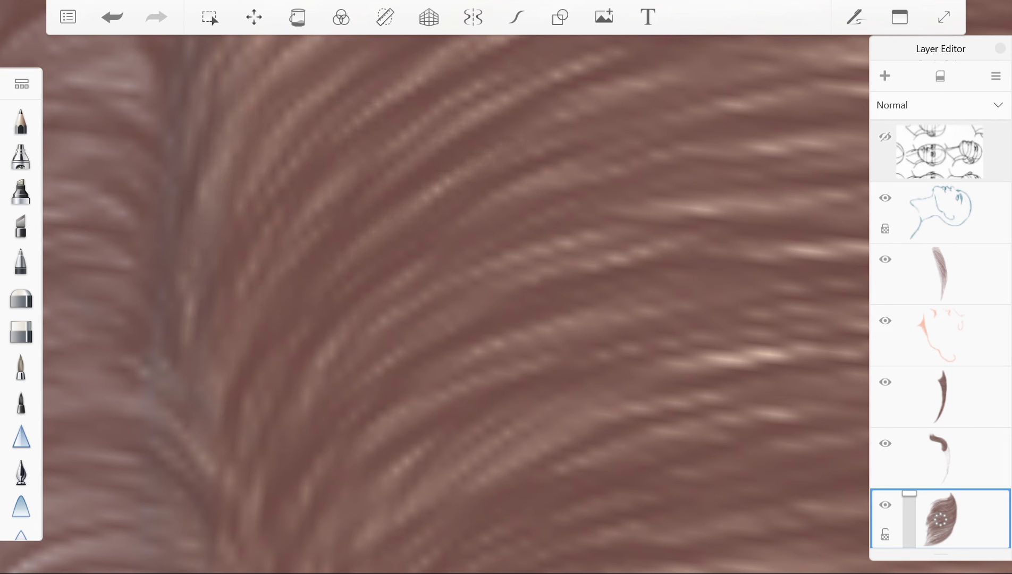
pyautogui.scroll(-1, 457, 298)
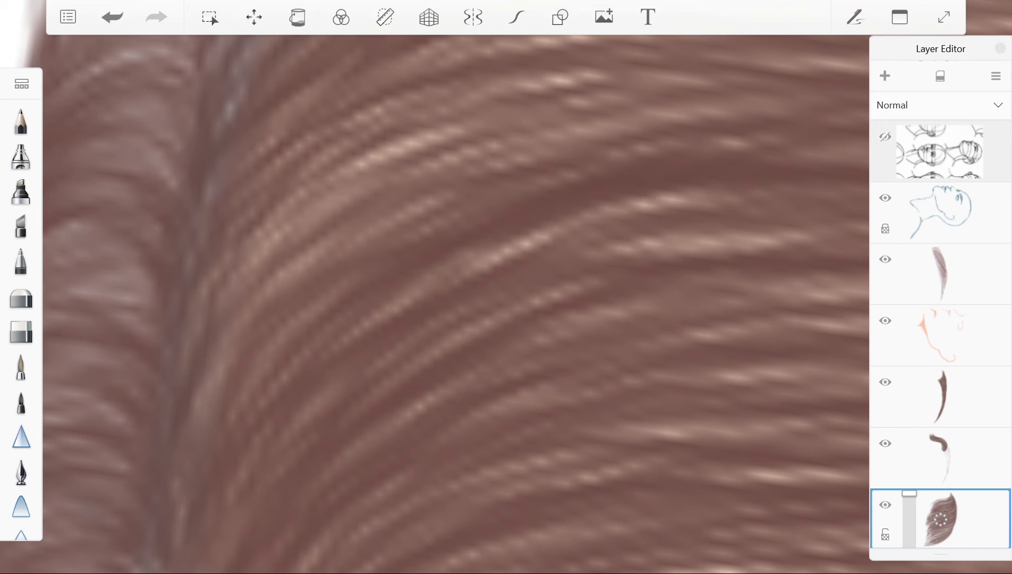
pyautogui.moveTo(269, 295); pyautogui.dragTo(454, 193)
pyautogui.moveTo(229, 298); pyautogui.dragTo(502, 136)
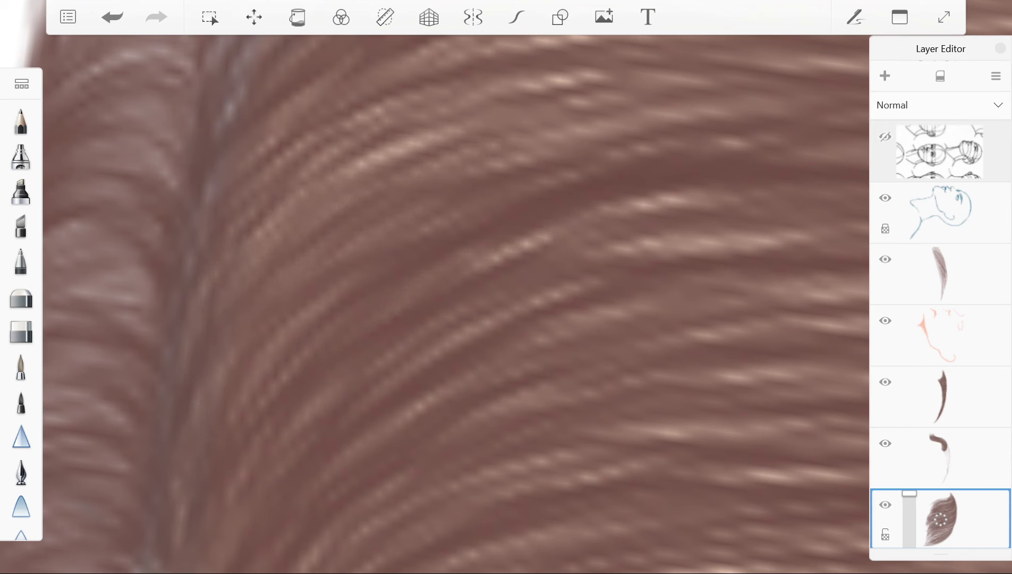
pyautogui.moveTo(249, 242); pyautogui.dragTo(611, 115)
# Cover the light streaks higher along the parting with long strands curving outward from the roots.
pyautogui.scroll(-5, 199, 528)
pyautogui.scroll(5, 199, 529)
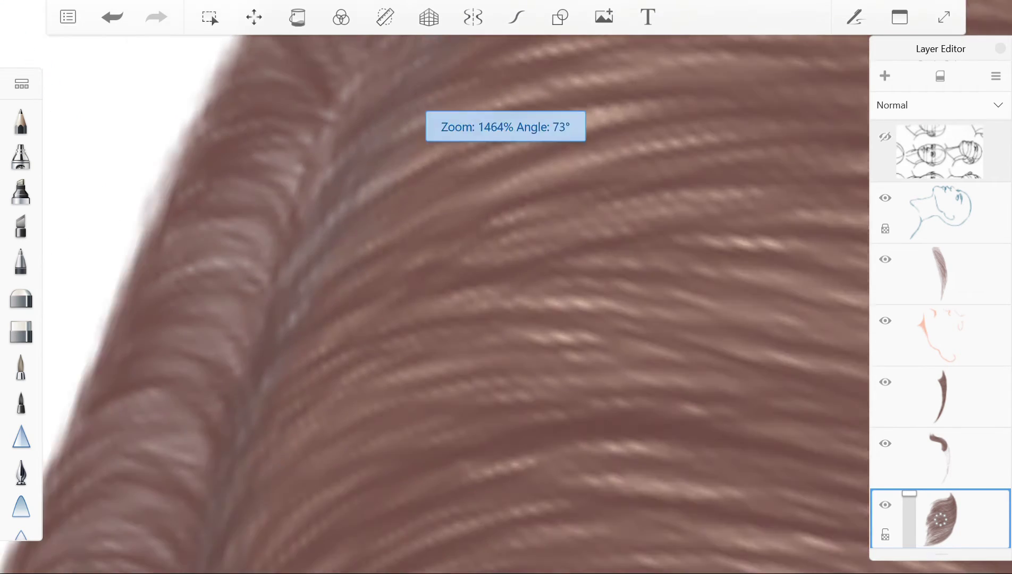
pyautogui.moveTo(449, 348)
pyautogui.mouseDown()
pyautogui.moveTo(625, 302)
pyautogui.moveTo(760, 290)
pyautogui.mouseUp()
pyautogui.scroll(2, 505, 287)
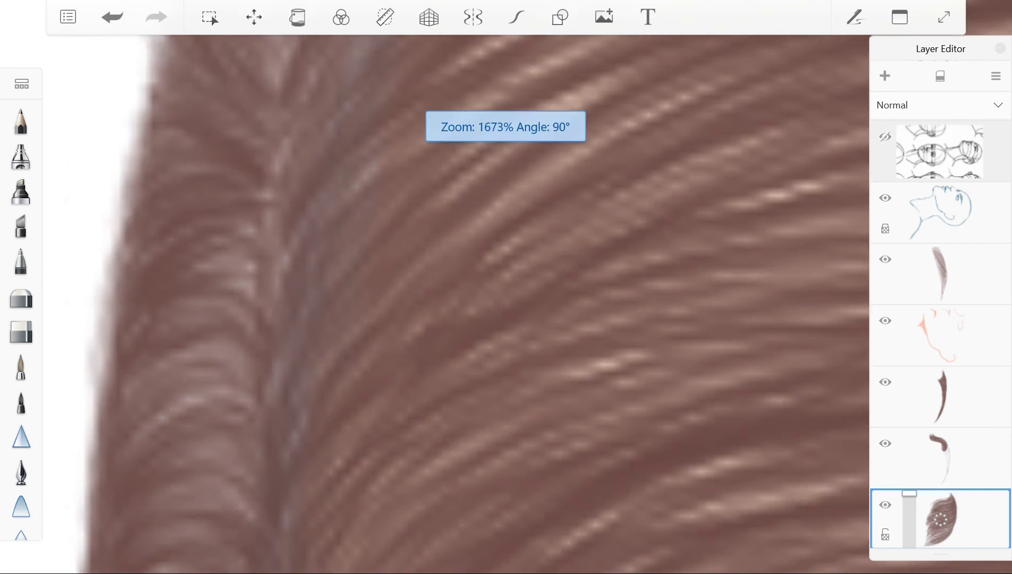
pyautogui.moveTo(446, 433); pyautogui.dragTo(717, 265)
pyautogui.moveTo(366, 383); pyautogui.dragTo(648, 194)
pyautogui.moveTo(340, 340); pyautogui.dragTo(670, 181)
pyautogui.moveTo(199, 366); pyautogui.dragTo(486, 157)
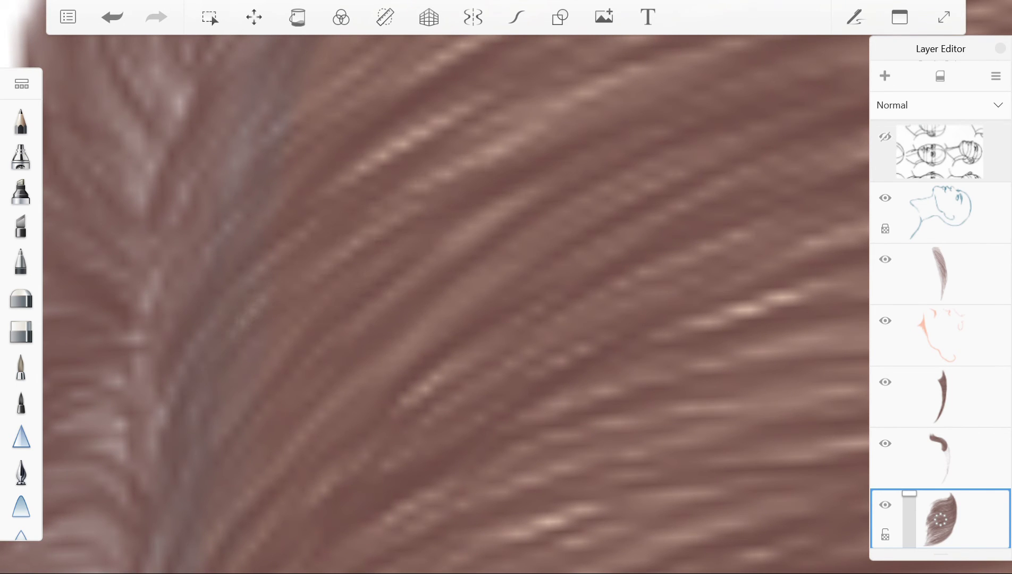
pyautogui.moveTo(313, 268); pyautogui.dragTo(606, 90)
pyautogui.moveTo(372, 377); pyautogui.dragTo(531, 196)
# Darken the roots and light bands where the side section meets the grey line along the parting.
pyautogui.hscroll(-2, 292, 471)
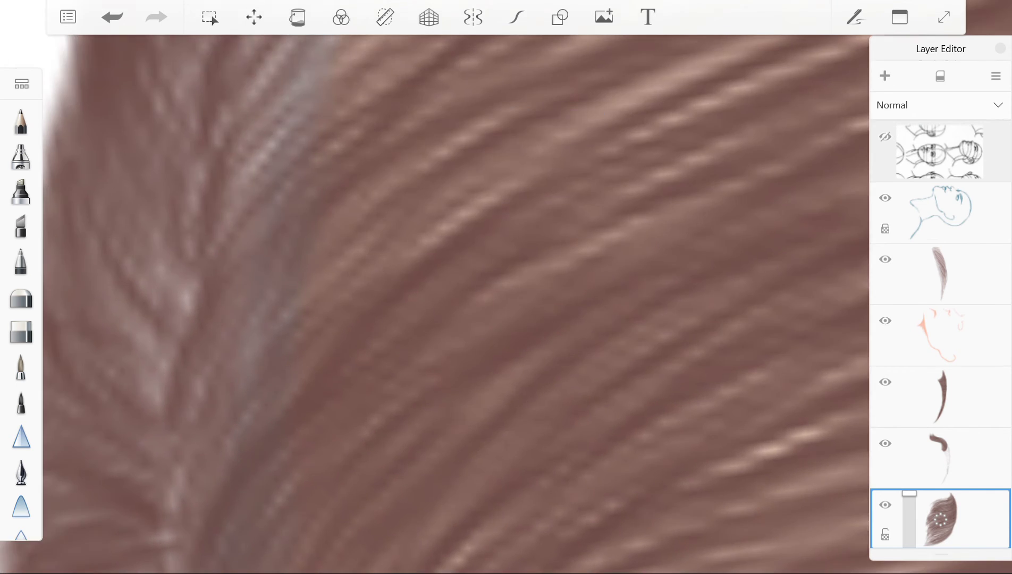
pyautogui.moveTo(269, 335); pyautogui.dragTo(507, 193)
pyautogui.moveTo(348, 221); pyautogui.dragTo(552, 90)
pyautogui.moveTo(460, 218); pyautogui.dragTo(654, 99)
pyautogui.moveTo(476, 301); pyautogui.dragTo(697, 199)
pyautogui.moveTo(420, 213); pyautogui.dragTo(691, 79)
pyautogui.moveTo(218, 330); pyautogui.dragTo(398, 176)
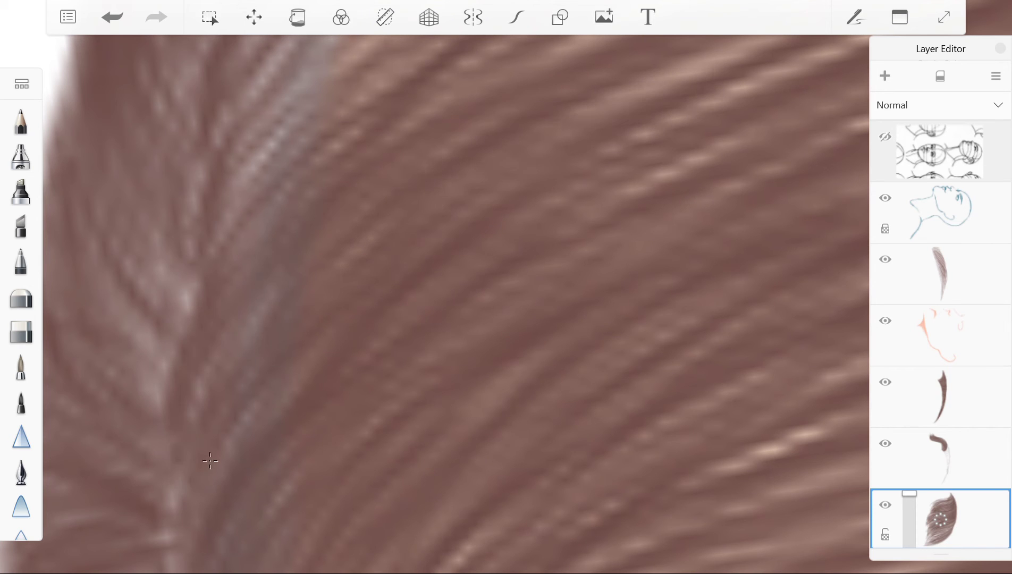
pyautogui.moveTo(187, 420); pyautogui.dragTo(281, 266)
# Fill the light streaks in the side section a short way out from the upper parting.
pyautogui.scroll(1, 210, 461)
pyautogui.moveTo(201, 436); pyautogui.dragTo(351, 293)
pyautogui.moveTo(404, 287); pyautogui.dragTo(696, 160)
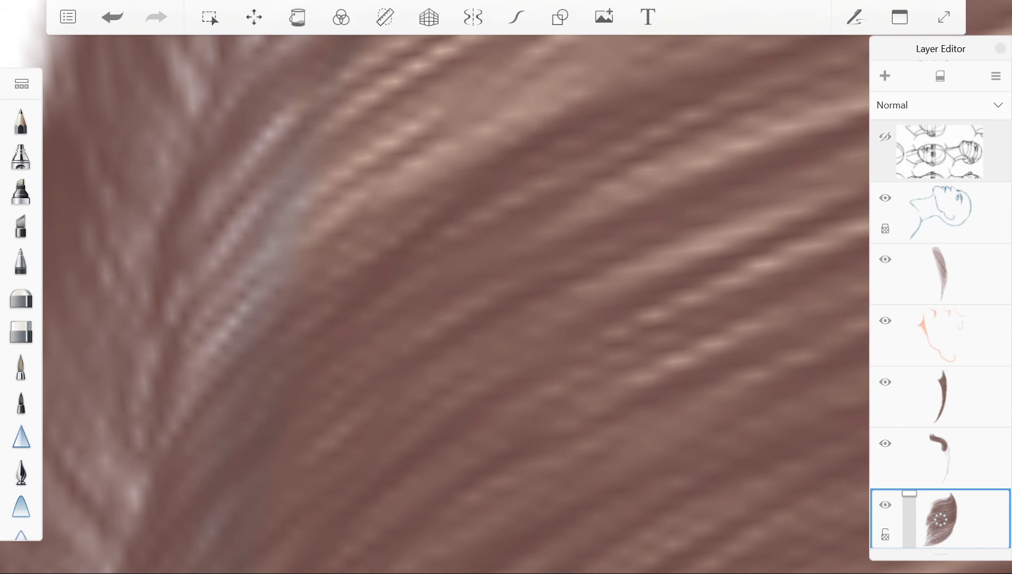
pyautogui.moveTo(553, 224); pyautogui.dragTo(819, 101)
pyautogui.moveTo(643, 261); pyautogui.dragTo(797, 207)
pyautogui.moveTo(707, 287); pyautogui.dragTo(866, 223)
# Cover the grey and skin-coloured patches at the upper parting with long dark strands.
pyautogui.moveTo(184, 401); pyautogui.dragTo(553, 120)
pyautogui.moveTo(191, 366); pyautogui.dragTo(686, 53)
pyautogui.moveTo(194, 330)
pyautogui.mouseDown()
pyautogui.moveTo(651, 46)
pyautogui.moveTo(638, 37)
pyautogui.mouseUp()
pyautogui.moveTo(326, 223); pyautogui.dragTo(542, 88)
pyautogui.moveTo(678, 164); pyautogui.dragTo(819, 118)
# Blend the streaky roots below the bright highlights beside the parting with dark strands.
pyautogui.scroll(-2, 436, 303)
pyautogui.moveTo(199, 478); pyautogui.dragTo(361, 287)
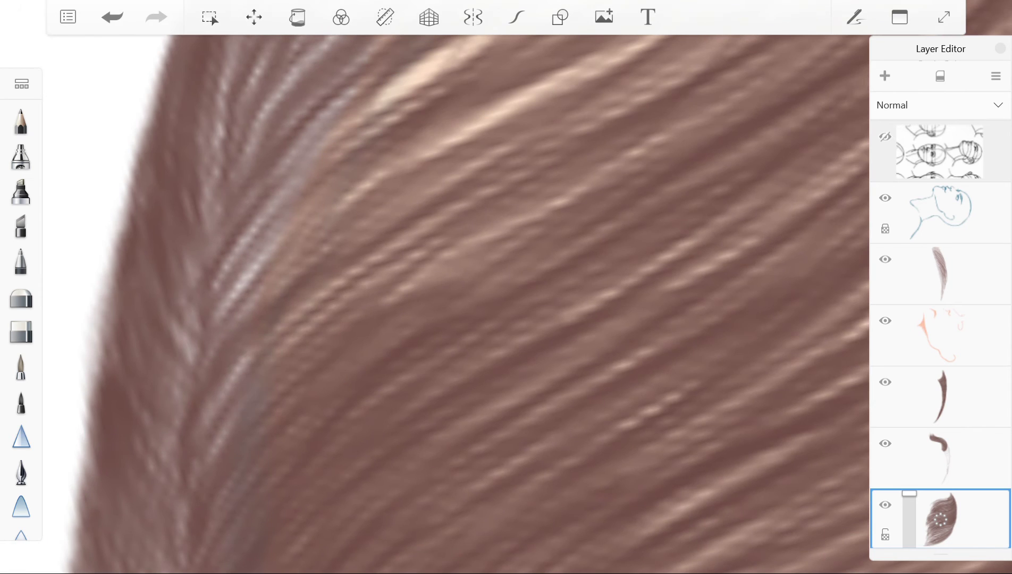
pyautogui.moveTo(281, 319); pyautogui.dragTo(457, 208)
pyautogui.moveTo(223, 380); pyautogui.dragTo(582, 181)
pyautogui.moveTo(378, 305); pyautogui.dragTo(703, 120)
pyautogui.moveTo(337, 254); pyautogui.dragTo(613, 104)
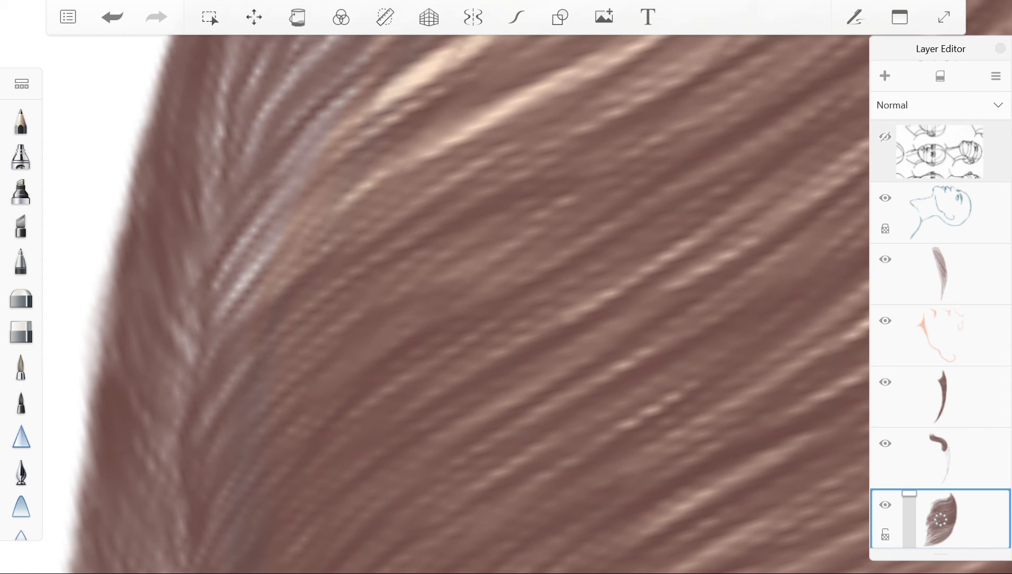
# Cover the lower bright skin-coloured highlight and the grey streaks next to the upper parting.
pyautogui.moveTo(223, 319); pyautogui.dragTo(372, 180)
pyautogui.moveTo(281, 271); pyautogui.dragTo(664, 37)
pyautogui.moveTo(223, 308); pyautogui.dragTo(345, 162)
pyautogui.moveTo(470, 91); pyautogui.dragTo(563, 49)
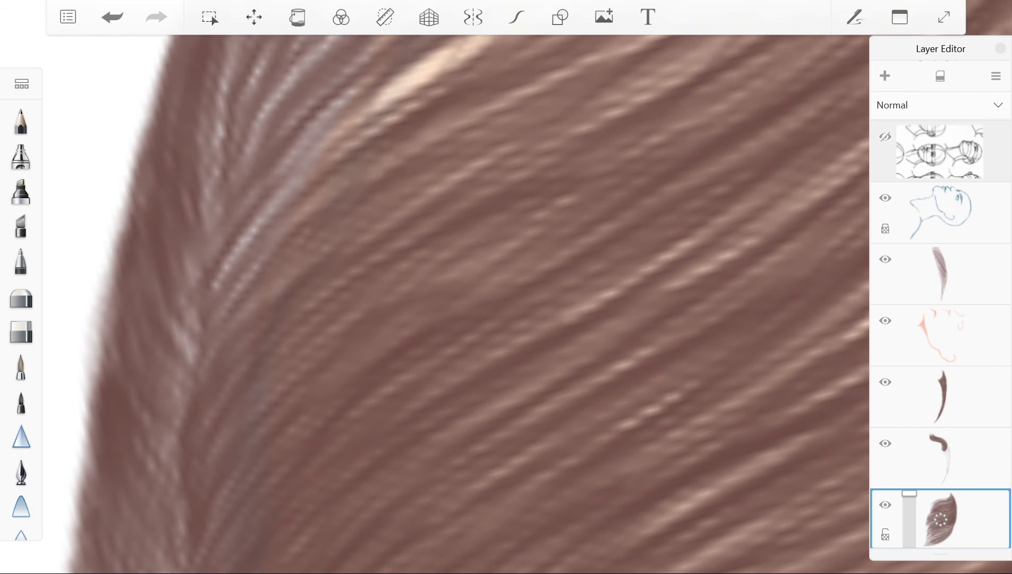
# Darken the light streaks in the middle of the fringe above the forehead.
pyautogui.scroll(-3, 212, 491)
pyautogui.scroll(-2, 457, 303)
pyautogui.scroll(5, 457, 303)
pyautogui.moveTo(221, 305); pyautogui.dragTo(457, 206)
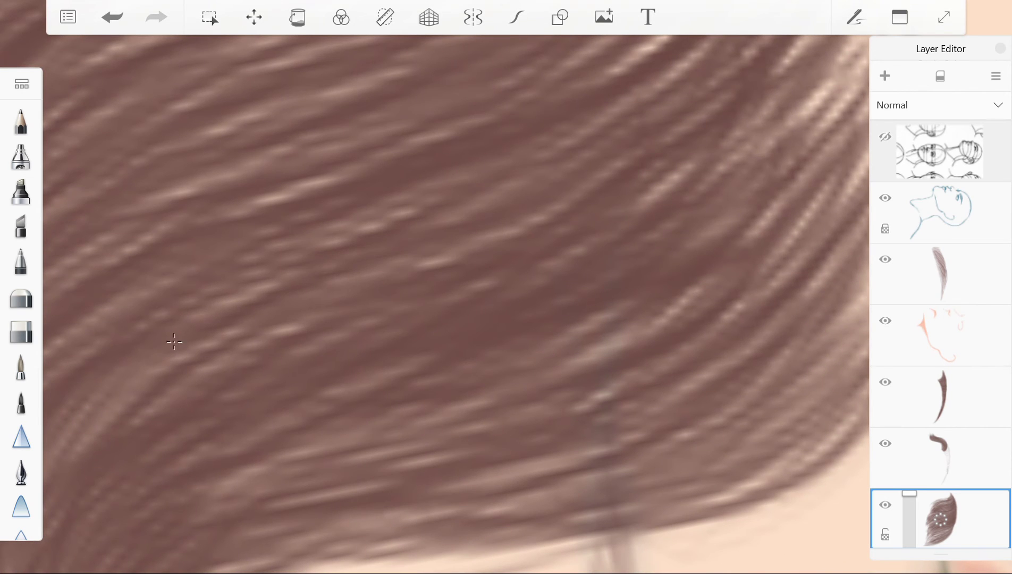
pyautogui.moveTo(414, 269); pyautogui.dragTo(529, 226)
pyautogui.scroll(-2, 457, 303)
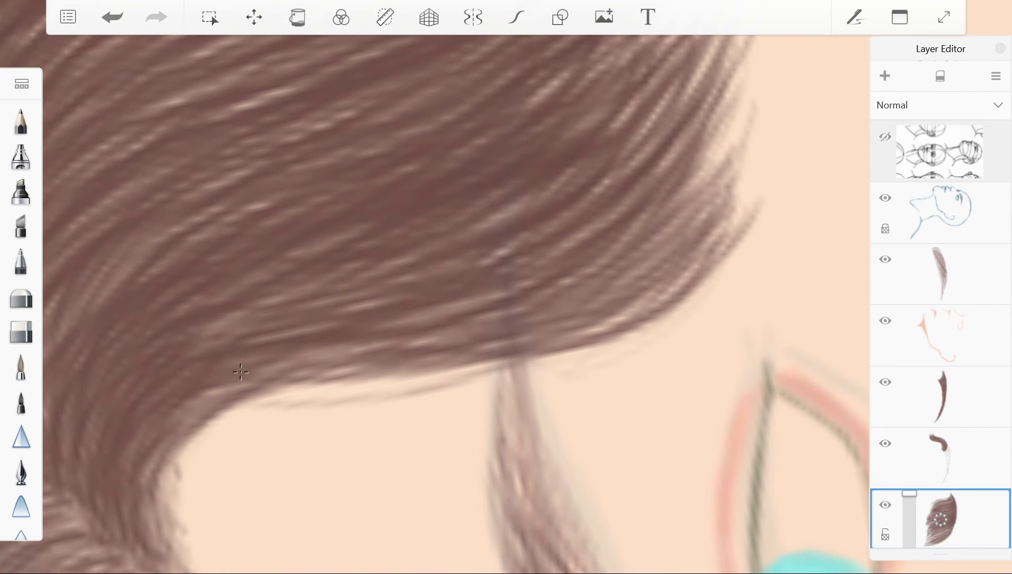
# Darken the light streaks in the lower fringe above the temple with short dark strands.
pyautogui.scroll(5, 240, 372)
pyautogui.moveTo(268, 271); pyautogui.dragTo(424, 207)
pyautogui.moveTo(122, 278); pyautogui.dragTo(325, 188)
pyautogui.moveTo(407, 300); pyautogui.dragTo(483, 262)
# Cover the light streaks across the middle of the near-side hair above the temple with dark strands.
pyautogui.scroll(-2, 457, 303)
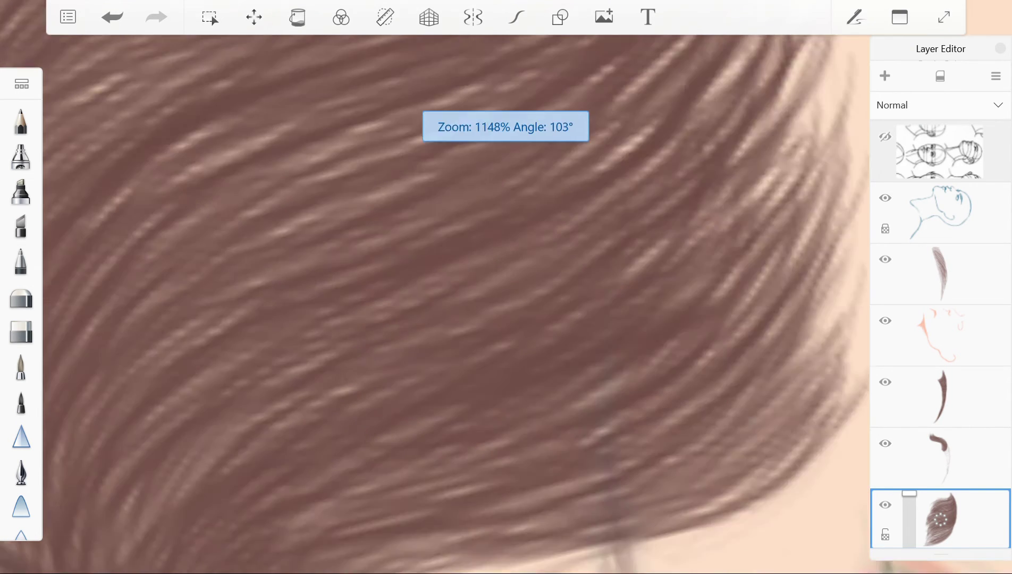
pyautogui.scroll(-2, 457, 303)
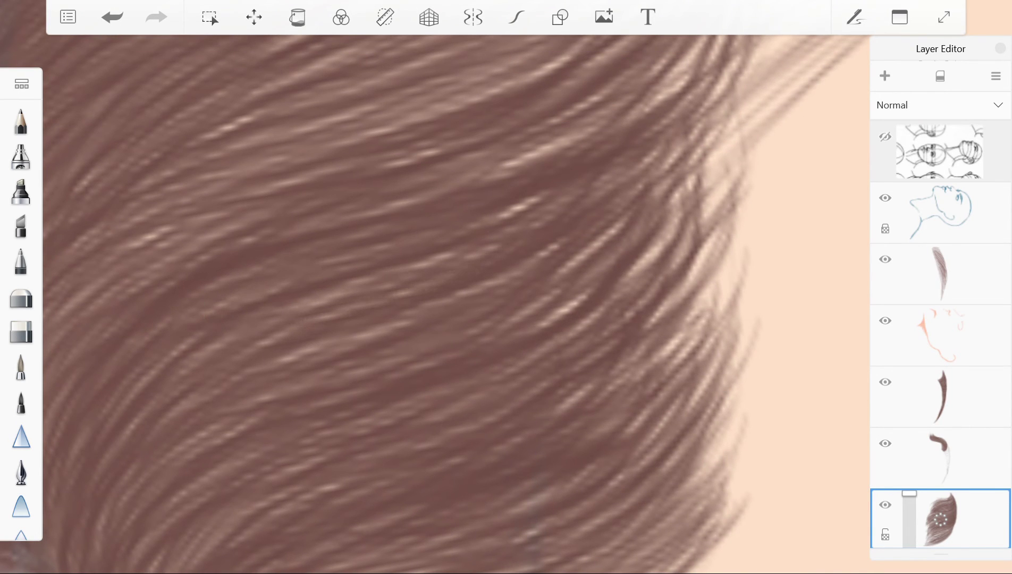
pyautogui.moveTo(122, 252); pyautogui.dragTo(264, 189)
pyautogui.moveTo(376, 209); pyautogui.dragTo(558, 148)
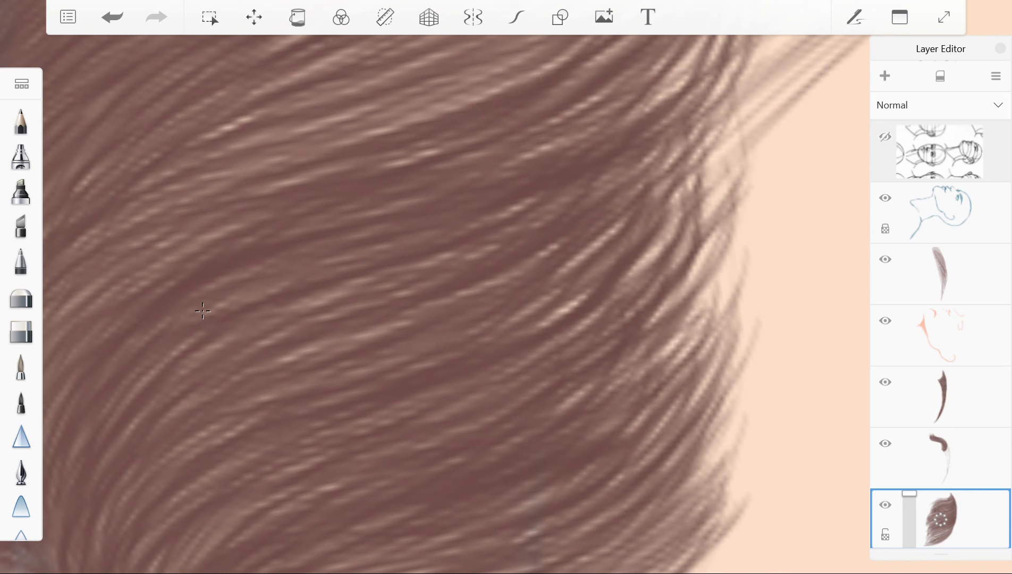
pyautogui.moveTo(386, 126); pyautogui.dragTo(571, 50)
pyautogui.moveTo(229, 175); pyautogui.dragTo(289, 155)
pyautogui.moveTo(204, 139); pyautogui.dragTo(229, 125)
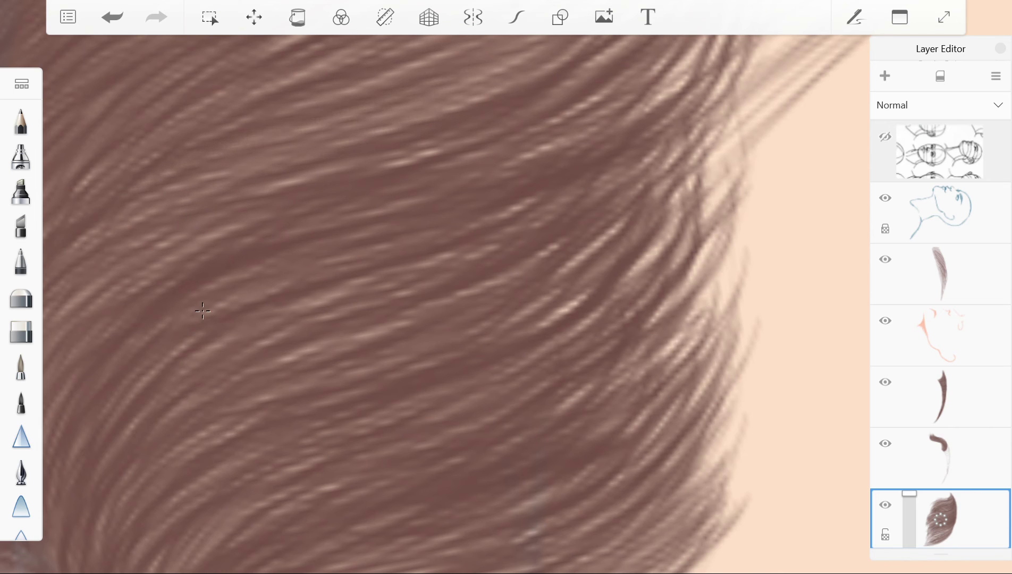
# Cover the bright skin-coloured highlight and the grey streaks beside the parting towards the crown with long dark strands.
pyautogui.scroll(-10, 458, 303)
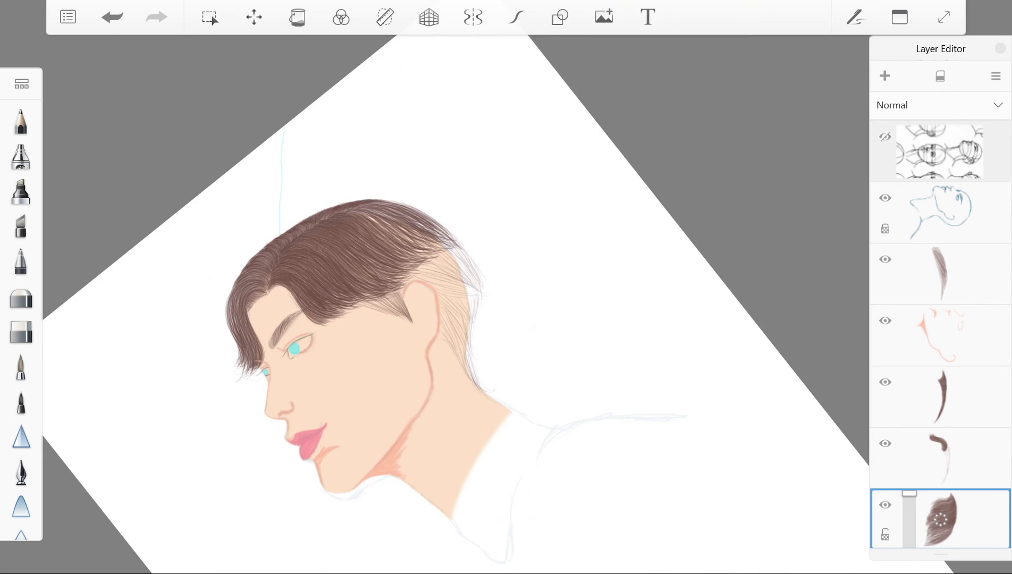
pyautogui.scroll(10, 404, 276)
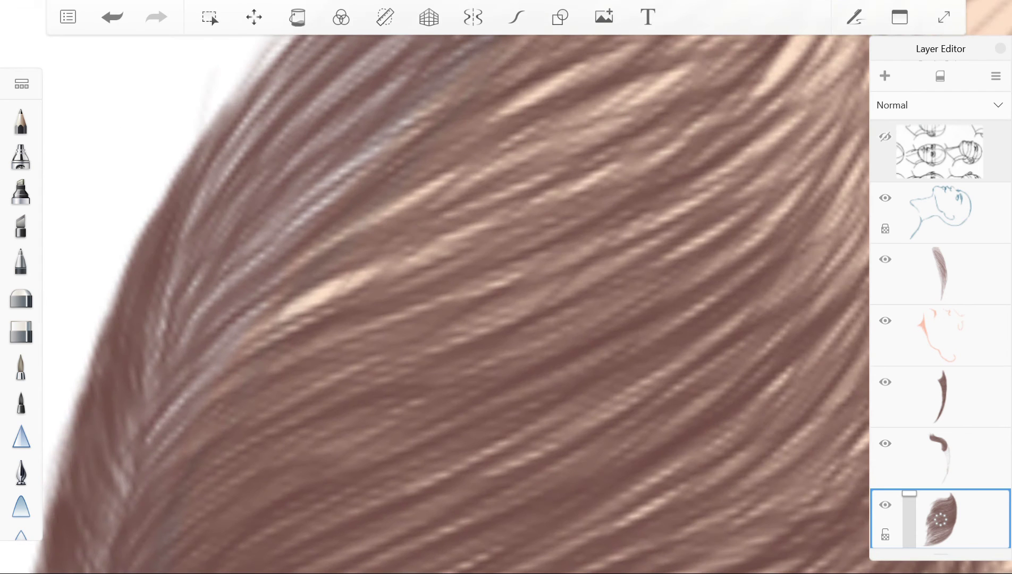
pyautogui.moveTo(271, 285); pyautogui.dragTo(675, 98)
pyautogui.moveTo(638, 159); pyautogui.dragTo(771, 84)
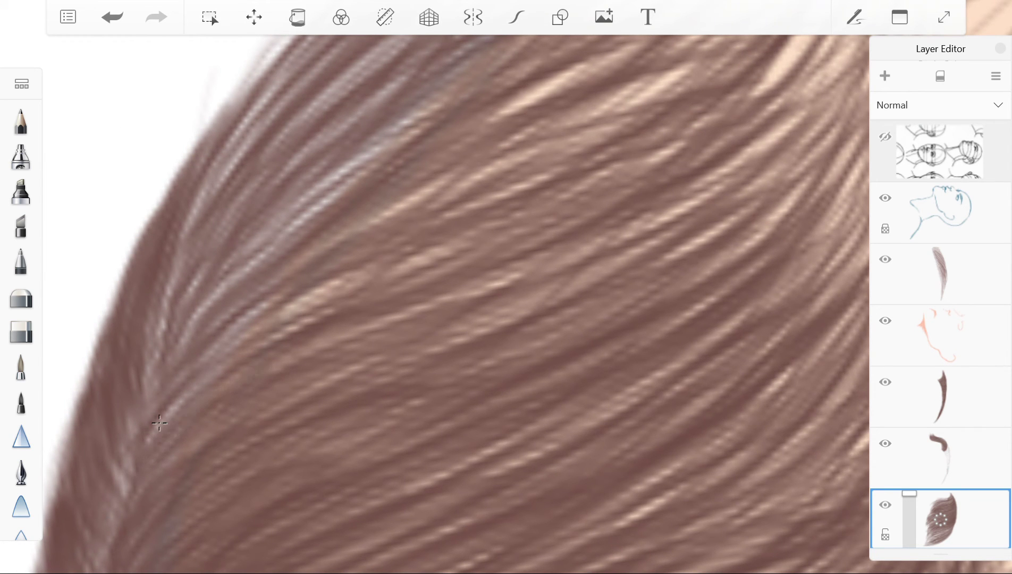
pyautogui.moveTo(173, 361); pyautogui.dragTo(345, 169)
pyautogui.moveTo(242, 256); pyautogui.dragTo(415, 129)
pyautogui.moveTo(214, 299); pyautogui.dragTo(372, 164)
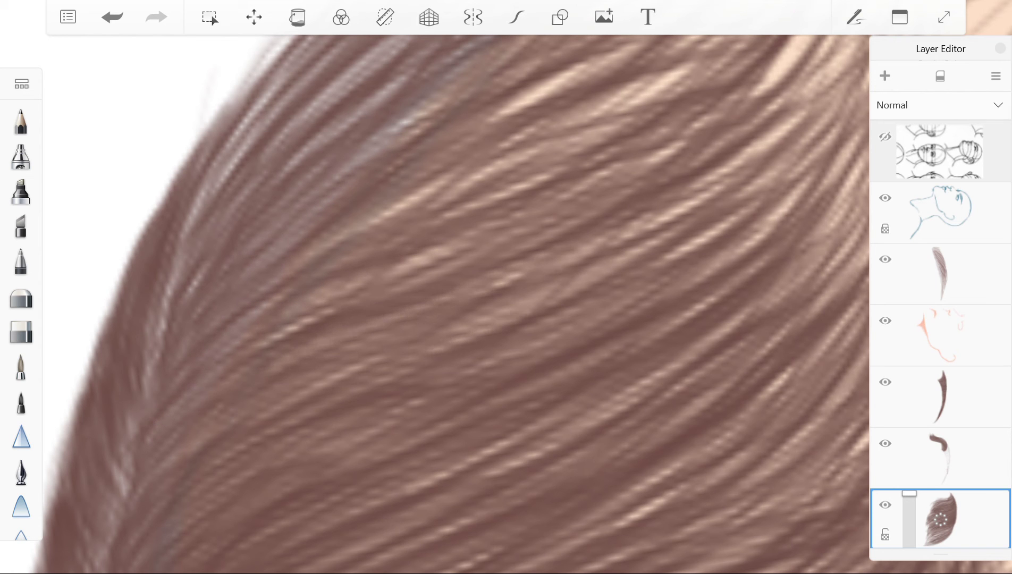
pyautogui.moveTo(426, 347); pyautogui.dragTo(597, 272)
pyautogui.moveTo(269, 340); pyautogui.dragTo(421, 269)
# Paint long dark strands over the skin-coloured gaps at the lower rear edge of the near-side hair.
pyautogui.scroll(-2, 241, 327)
pyautogui.scroll(2, 240, 328)
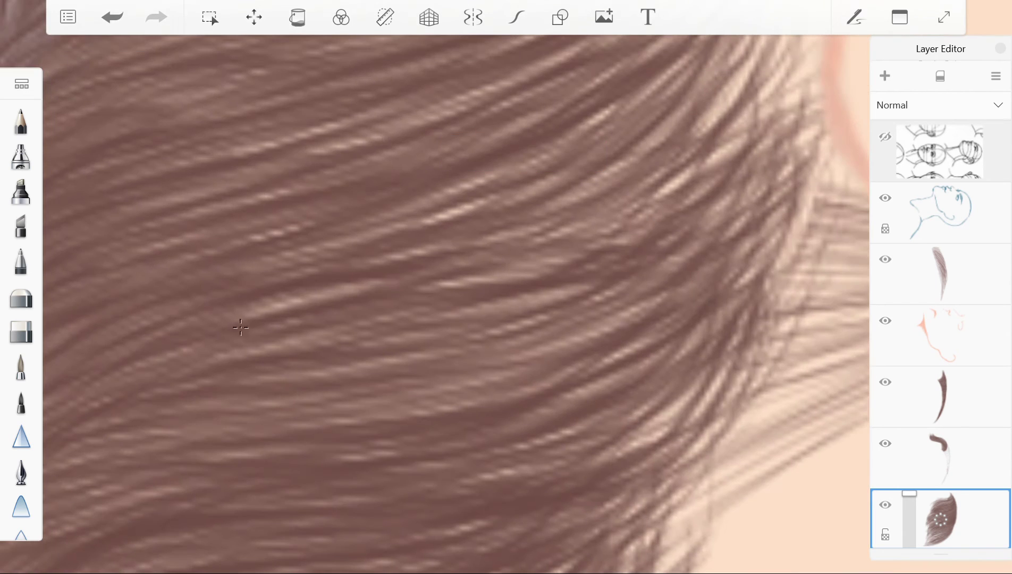
pyautogui.scroll(-1, 240, 328)
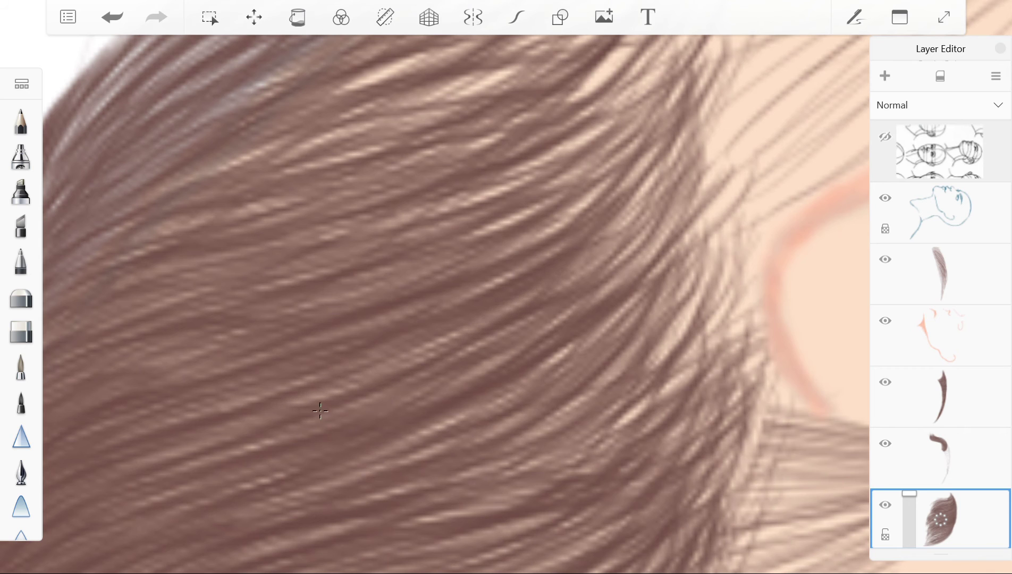
pyautogui.scroll(-2, 318, 409)
pyautogui.scroll(2, 318, 409)
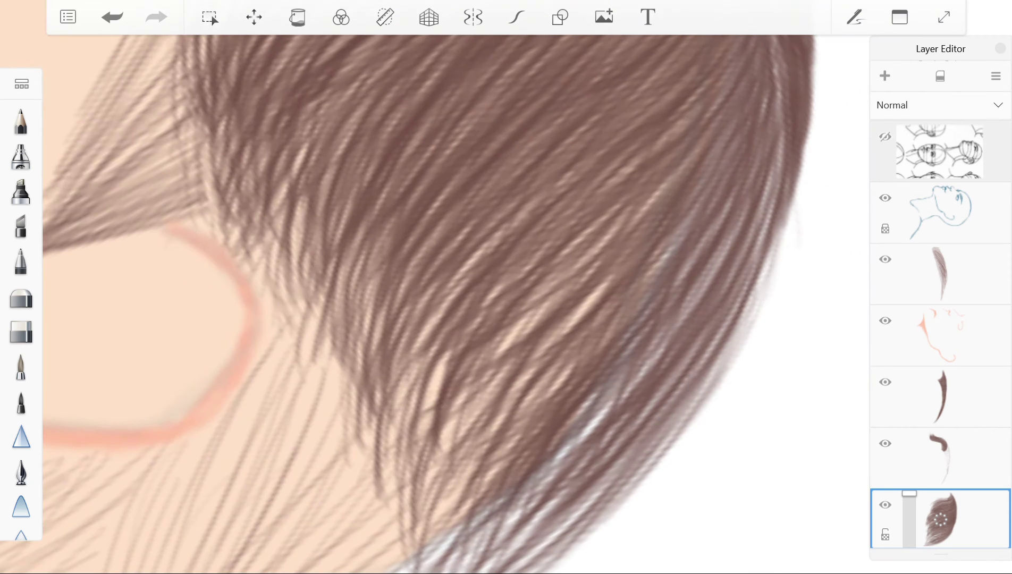
pyautogui.moveTo(510, 223); pyautogui.dragTo(383, 430)
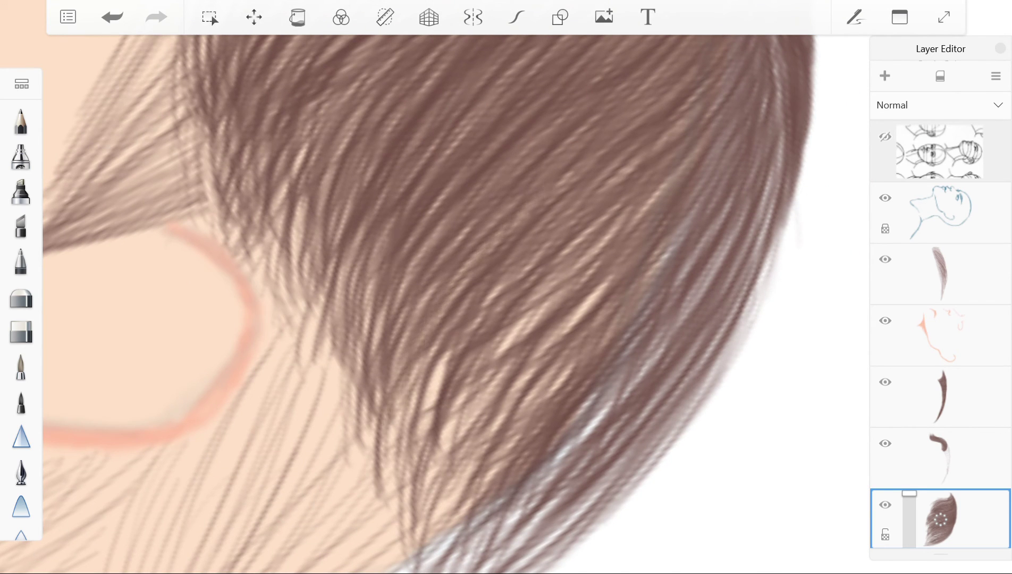
pyautogui.moveTo(449, 297); pyautogui.dragTo(393, 521)
pyautogui.moveTo(452, 343); pyautogui.dragTo(417, 529)
pyautogui.moveTo(510, 265); pyautogui.dragTo(425, 564)
# Extend dark strands down to the rear hairline behind the ear, covering the skin-coloured streaks.
pyautogui.scroll(-2, 422, 81)
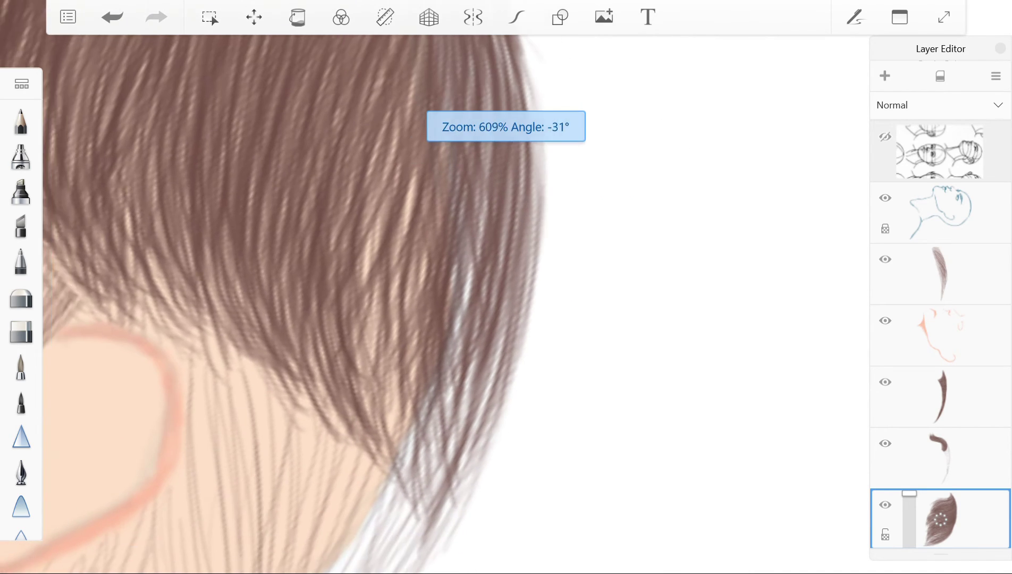
pyautogui.scroll(2, 422, 81)
pyautogui.moveTo(346, 198); pyautogui.dragTo(330, 470)
pyautogui.moveTo(355, 141); pyautogui.dragTo(372, 491)
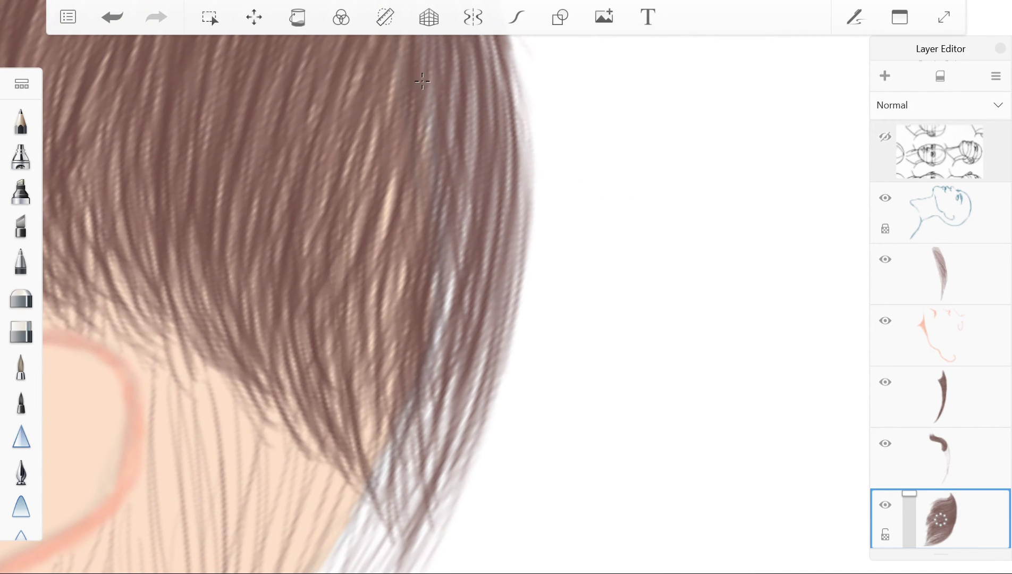
pyautogui.moveTo(359, 185); pyautogui.dragTo(388, 500)
# Strengthen the outer edge of the back hair with long curved strands tapering to a point.
pyautogui.moveTo(516, 194); pyautogui.dragTo(420, 550)
pyautogui.moveTo(494, 269); pyautogui.dragTo(415, 550)
pyautogui.moveTo(486, 218); pyautogui.dragTo(415, 548)
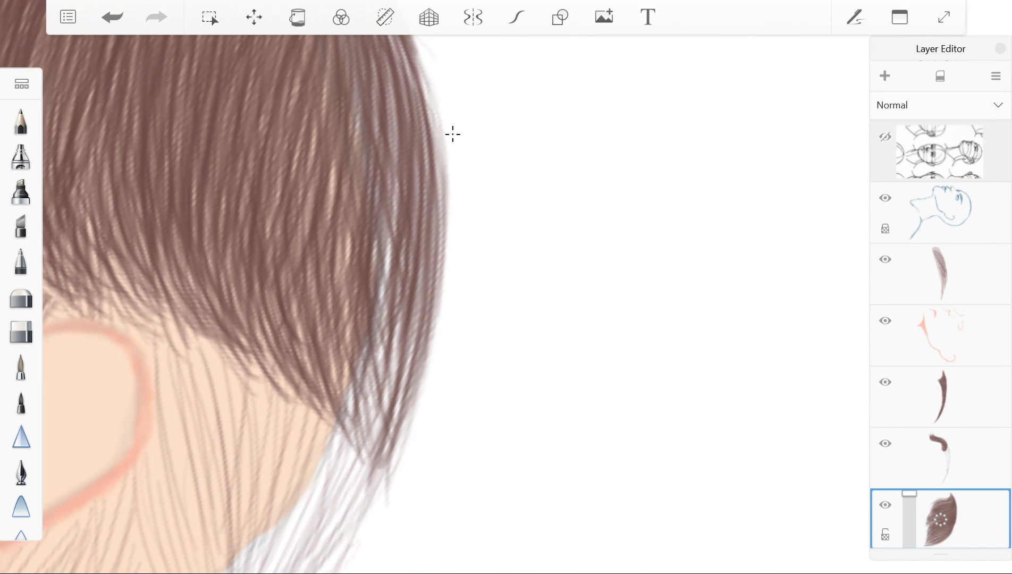
pyautogui.moveTo(399, 279); pyautogui.dragTo(380, 470)
pyautogui.moveTo(431, 255); pyautogui.dragTo(382, 484)
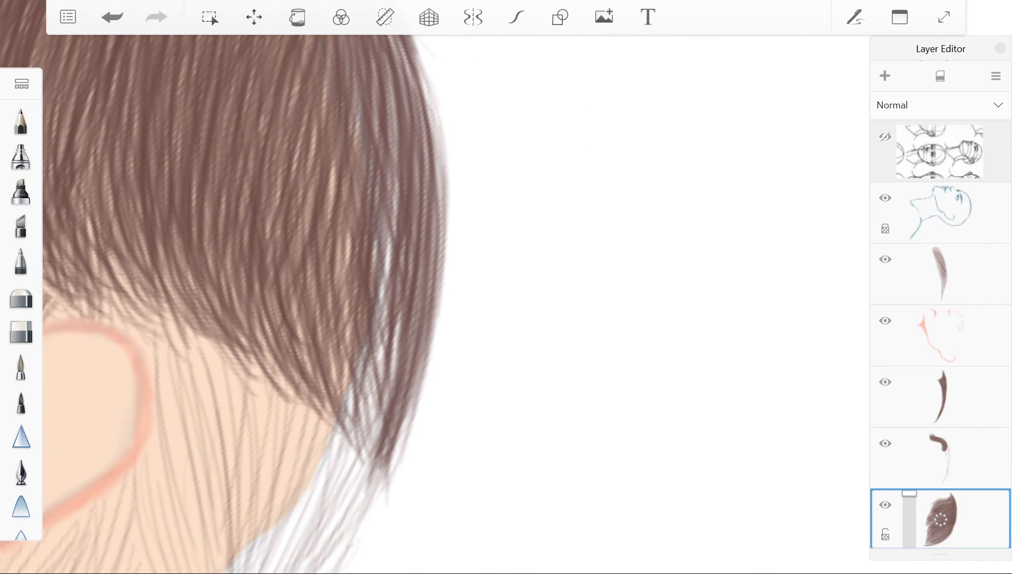
# Cover the grey and white streaks near the pointed end of the back hair with dark strands.
pyautogui.moveTo(389, 85); pyautogui.dragTo(367, 412)
pyautogui.moveTo(392, 284); pyautogui.dragTo(373, 441)
pyautogui.moveTo(389, 175); pyautogui.dragTo(364, 449)
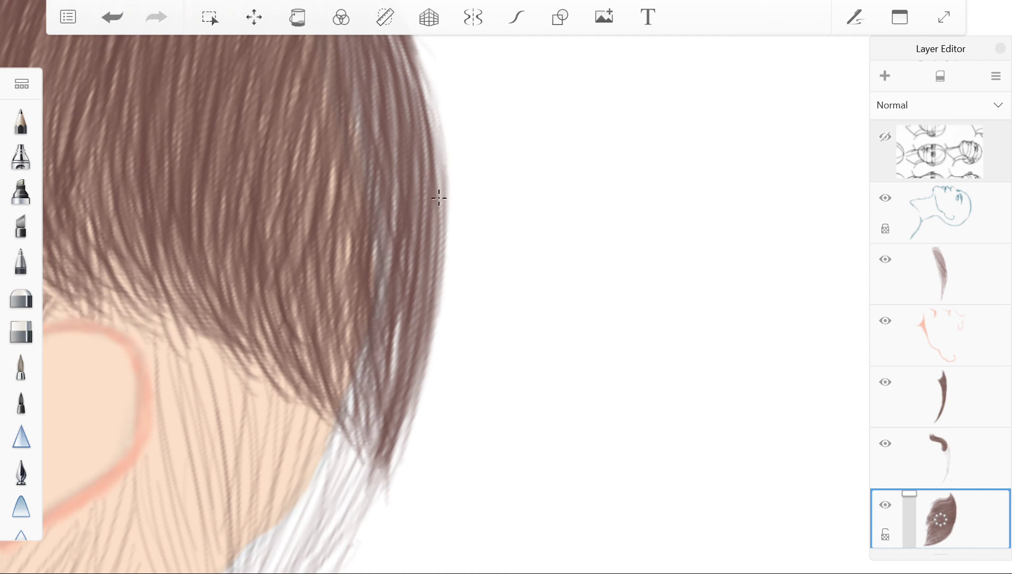
pyautogui.moveTo(417, 59); pyautogui.dragTo(436, 298)
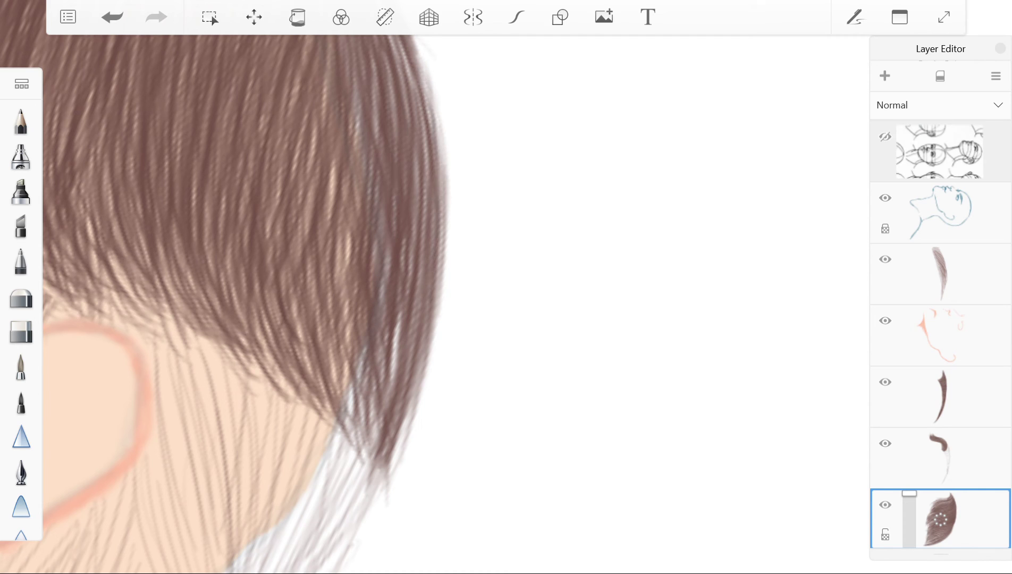
pyautogui.moveTo(387, 255); pyautogui.dragTo(368, 420)
pyautogui.moveTo(369, 162); pyautogui.dragTo(341, 446)
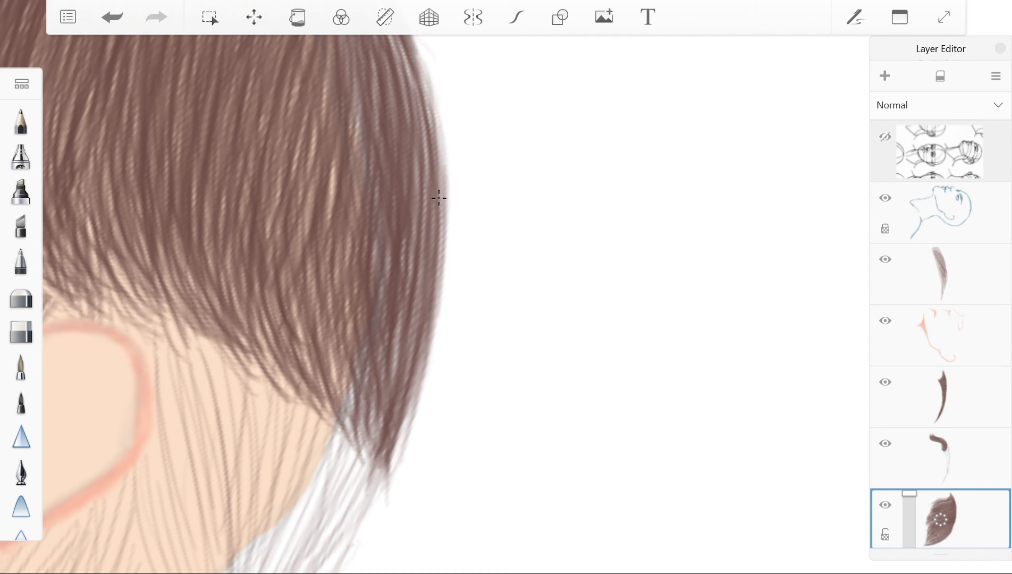
# Darken the remaining skin-coloured streaks along the rear hairline with short strands.
pyautogui.moveTo(337, 162); pyautogui.dragTo(327, 254)
pyautogui.moveTo(359, 306); pyautogui.dragTo(327, 421)
pyautogui.moveTo(335, 303); pyautogui.dragTo(318, 396)
pyautogui.moveTo(394, 138); pyautogui.dragTo(353, 107)
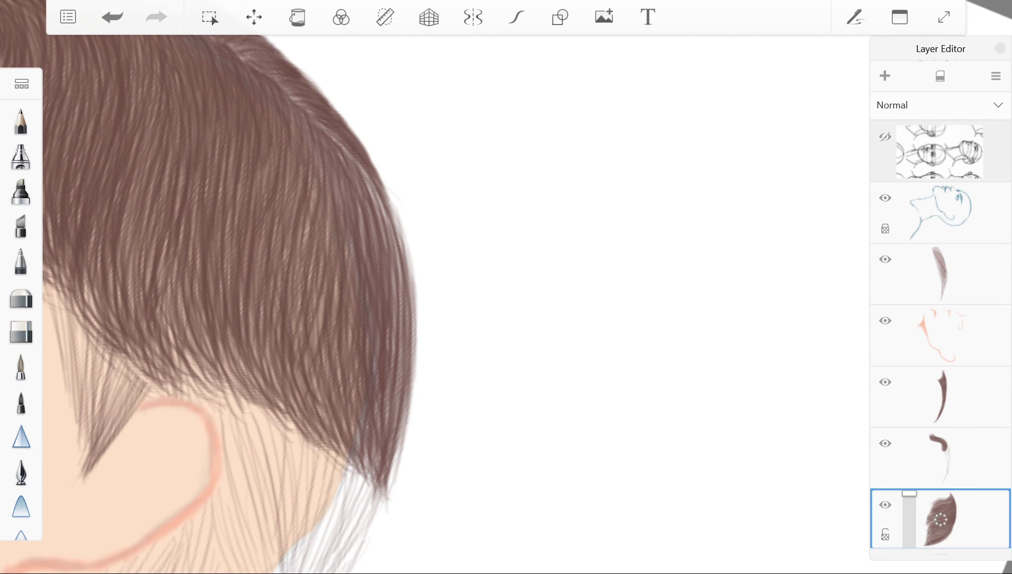
# Arrange an empty active layer beneath the painted hair layers, just above the faint sketch layer.
pyautogui.scroll(-5, 425, 345)
pyautogui.moveTo(319, 372); pyautogui.dragTo(287, 340)
pyautogui.scroll(-3, 941, 340)
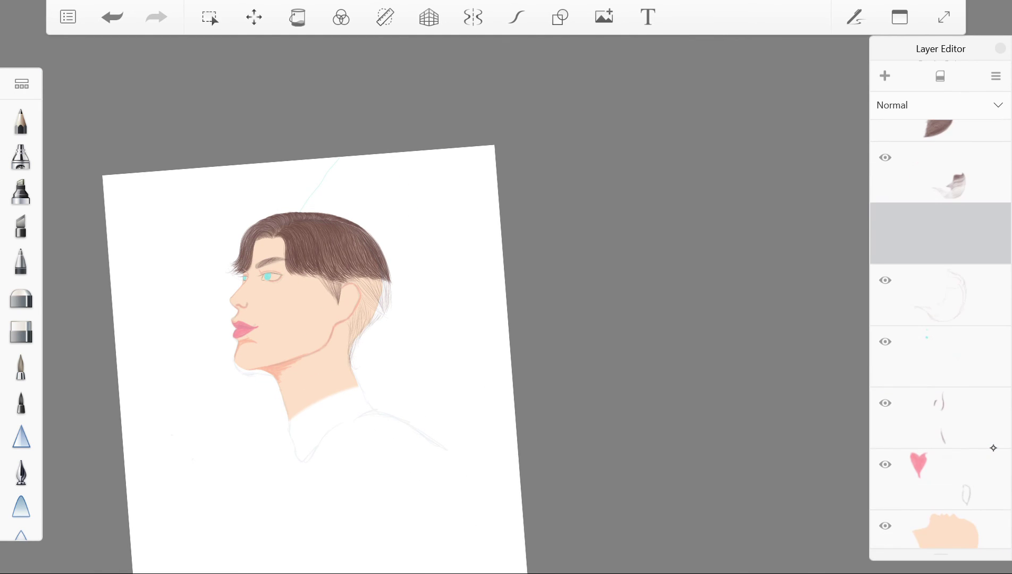
pyautogui.scroll(5, 314, 202)
pyautogui.scroll(-5, 340, 345)
pyautogui.scroll(3, 940, 340)
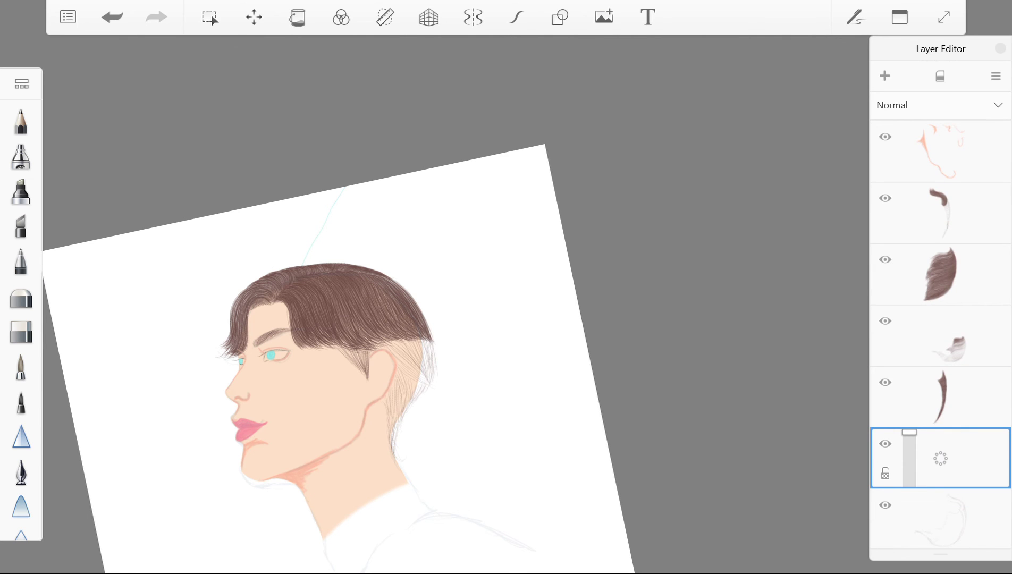
# Reduce the Blur brush size and fill the gaps in the hair directly above the ear.
pyautogui.scroll(8, 394, 367)
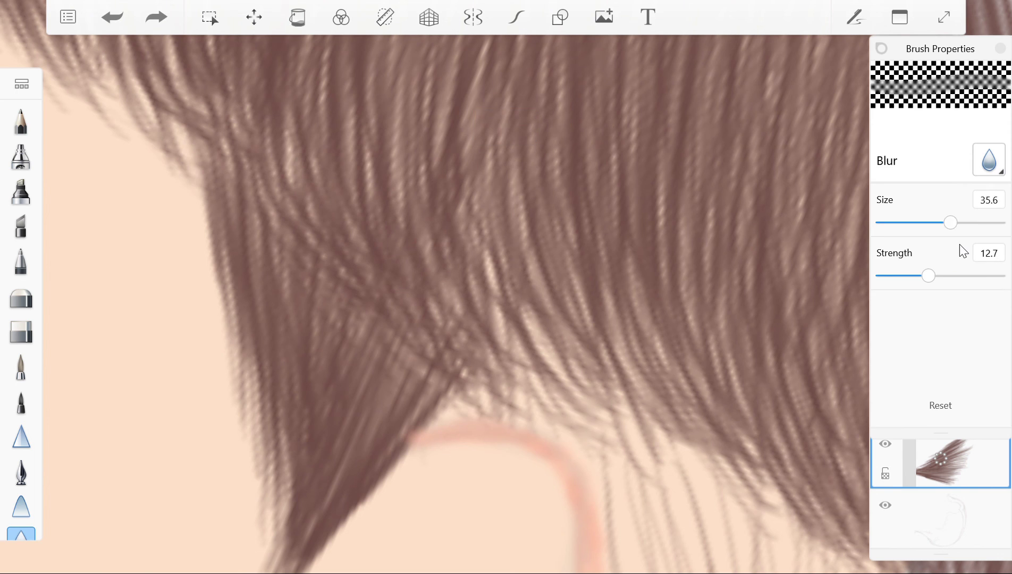
pyautogui.moveTo(950, 222); pyautogui.dragTo(926, 222)
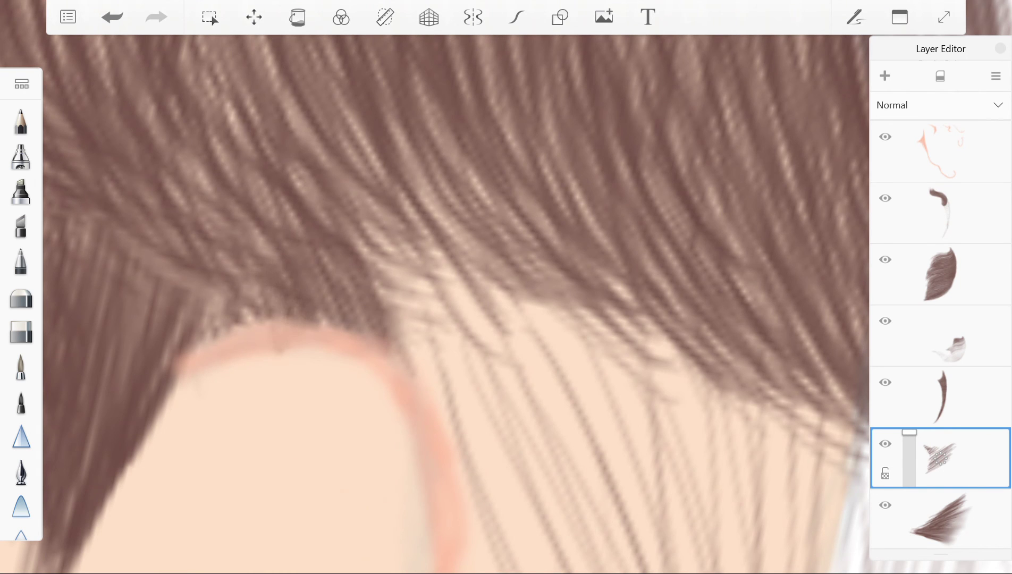
pyautogui.moveTo(265, 282); pyautogui.dragTo(202, 362)
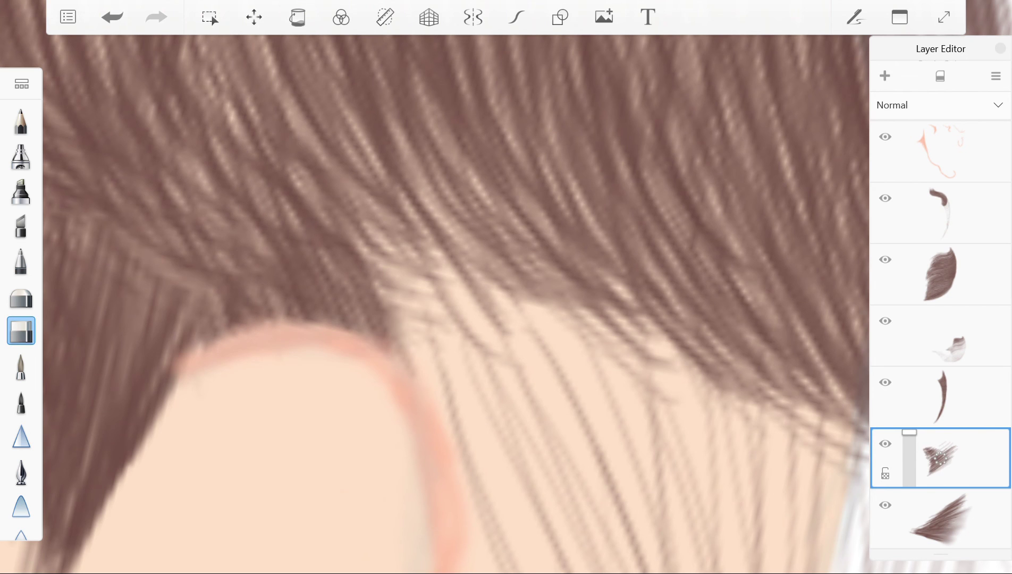
pyautogui.click(21, 83)
# Paint the first long dark strands behind the ear, running from the hairline to the nape sketch.
pyautogui.scroll(-3, 478, 287)
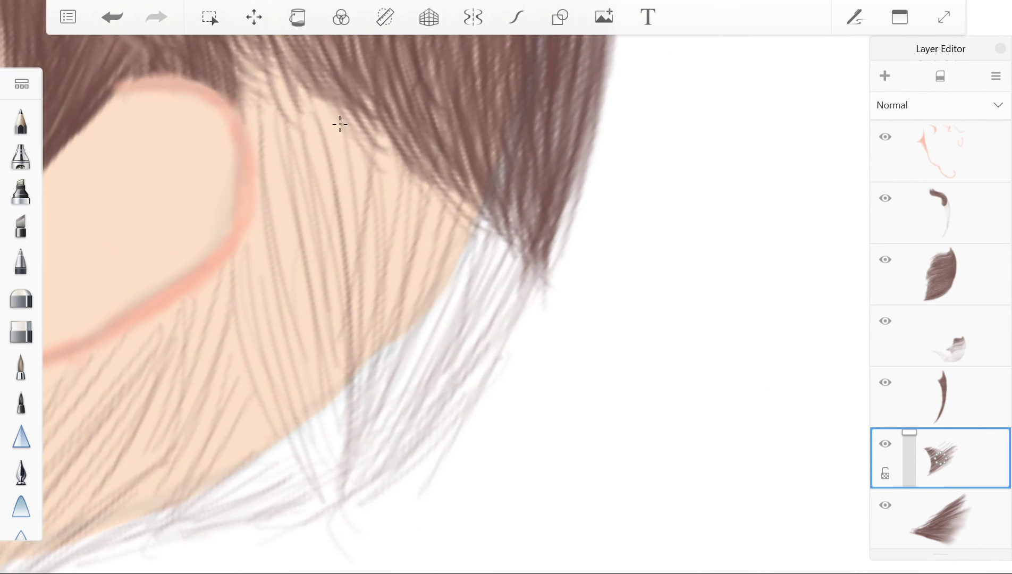
pyautogui.moveTo(338, 119); pyautogui.dragTo(346, 478)
pyautogui.moveTo(327, 85); pyautogui.dragTo(361, 468)
pyautogui.moveTo(226, 109)
pyautogui.mouseDown()
pyautogui.moveTo(276, 447)
pyautogui.moveTo(292, 468)
pyautogui.mouseUp()
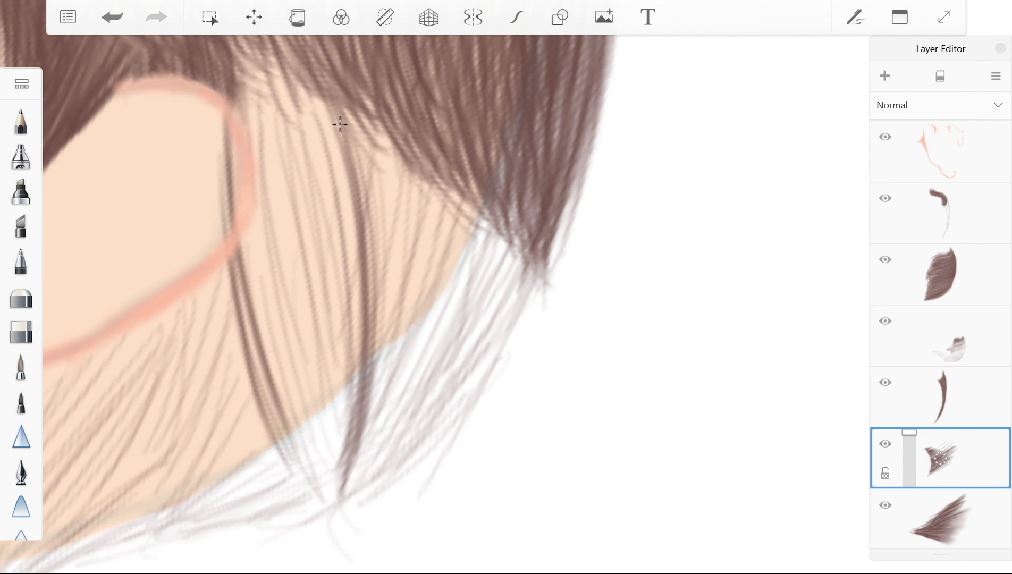
pyautogui.moveTo(234, 149); pyautogui.dragTo(309, 446)
pyautogui.moveTo(242, 56); pyautogui.dragTo(300, 467)
pyautogui.moveTo(263, 72); pyautogui.dragTo(318, 481)
pyautogui.moveTo(313, 96); pyautogui.dragTo(297, 473)
pyautogui.moveTo(319, 88); pyautogui.dragTo(354, 504)
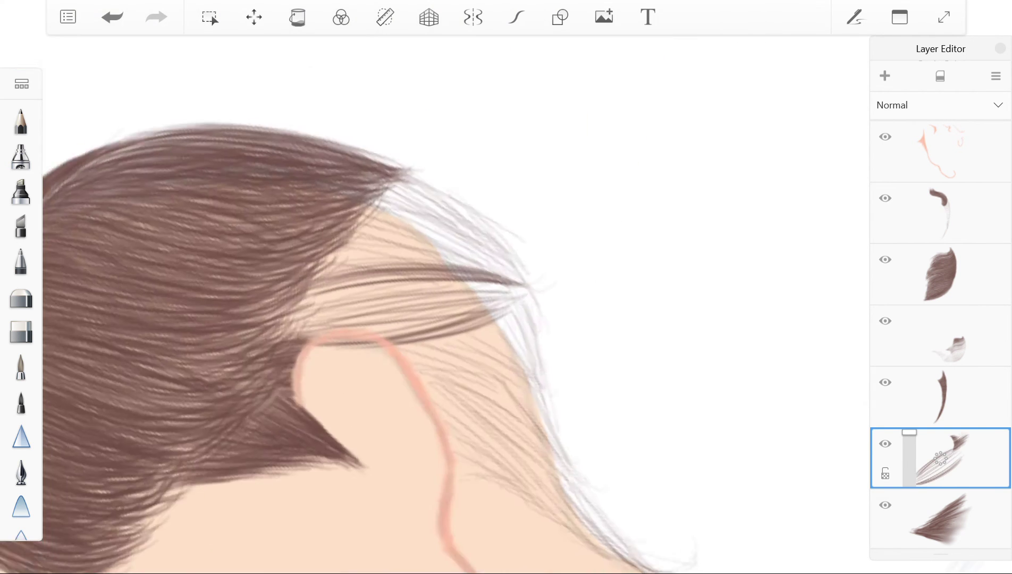
# Thicken the upper lock behind the ear with long strands, and undo the last stroke.
pyautogui.moveTo(340, 178); pyautogui.dragTo(143, 326)
pyautogui.moveTo(435, 136); pyautogui.dragTo(154, 310)
pyautogui.moveTo(354, 164); pyautogui.dragTo(149, 307)
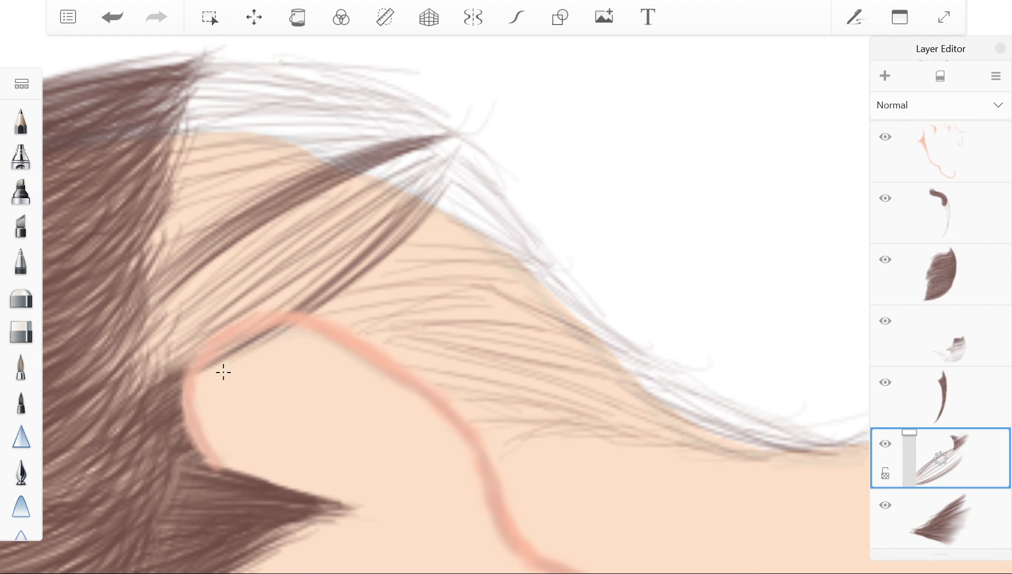
pyautogui.moveTo(325, 178); pyautogui.dragTo(139, 314)
pyautogui.moveTo(327, 175); pyautogui.dragTo(147, 301)
pyautogui.hotkey('ctrl', 'z')
# Widen the upper lock behind the ear towards the ear with long dark strands.
pyautogui.scroll(3, 224, 372)
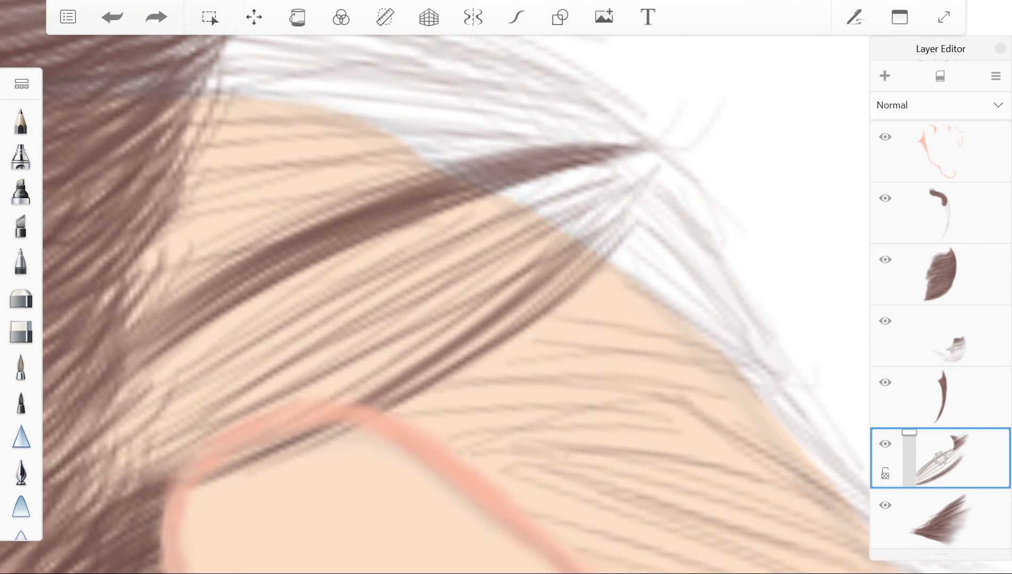
pyautogui.moveTo(473, 197); pyautogui.dragTo(96, 399)
pyautogui.moveTo(526, 191); pyautogui.dragTo(79, 457)
pyautogui.moveTo(627, 159); pyautogui.dragTo(101, 468)
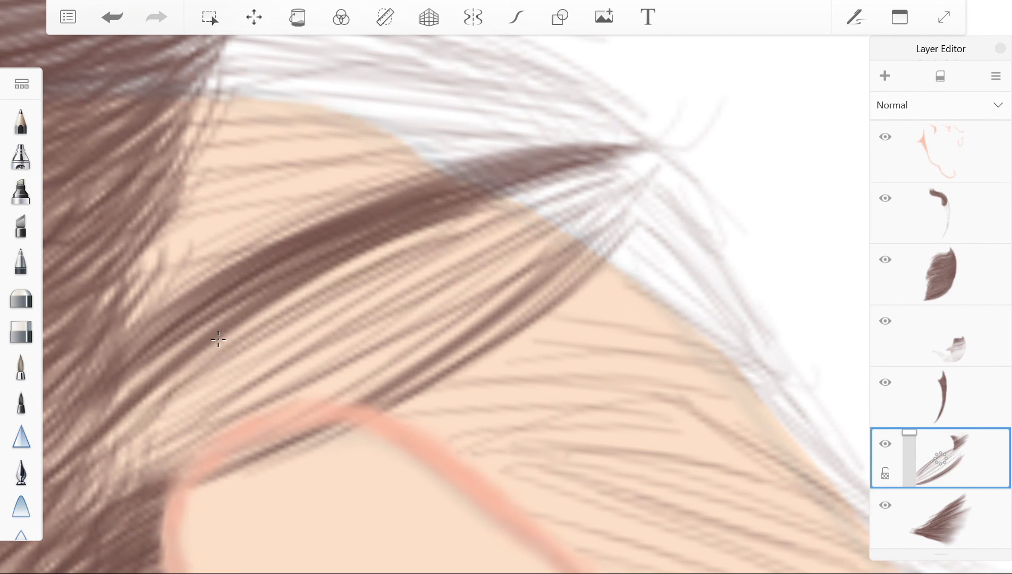
# Fill the space between the upper and lower locks behind the ear with long strands meeting at the tip.
pyautogui.moveTo(638, 202); pyautogui.dragTo(181, 478)
pyautogui.moveTo(653, 181); pyautogui.dragTo(446, 366)
pyautogui.moveTo(585, 245); pyautogui.dragTo(149, 463)
pyautogui.moveTo(656, 192)
pyautogui.mouseDown()
pyautogui.moveTo(96, 500)
pyautogui.moveTo(138, 465)
pyautogui.mouseUp()
pyautogui.moveTo(627, 199); pyautogui.dragTo(133, 476)
pyautogui.moveTo(595, 192); pyautogui.dragTo(95, 457)
pyautogui.moveTo(638, 159); pyautogui.dragTo(101, 451)
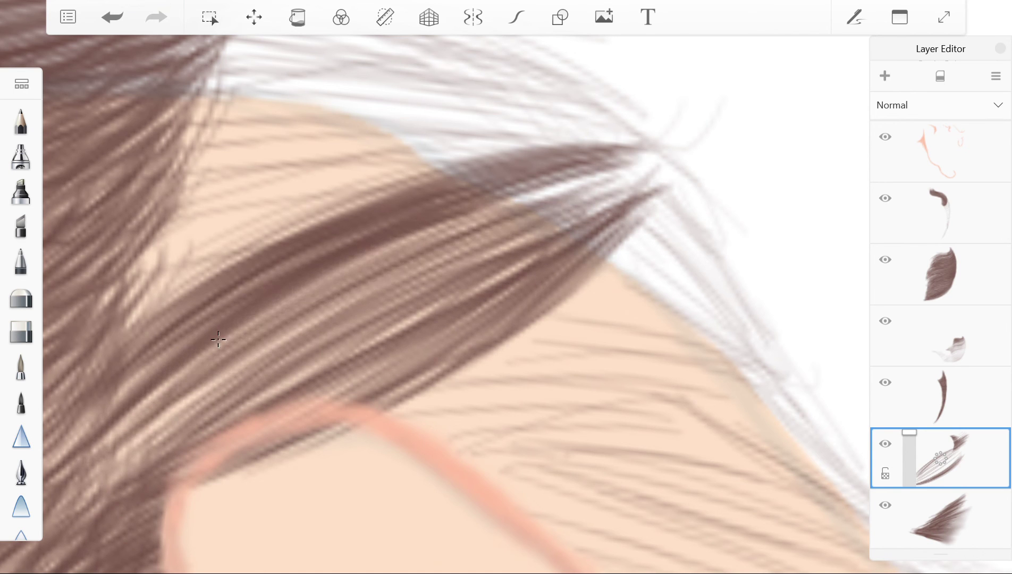
# Darken the middle of the hair section behind the ear with long overlapping strands.
pyautogui.moveTo(672, 157); pyautogui.dragTo(138, 446)
pyautogui.moveTo(553, 251); pyautogui.dragTo(85, 489)
pyautogui.moveTo(532, 218); pyautogui.dragTo(114, 460)
pyautogui.moveTo(624, 171); pyautogui.dragTo(90, 452)
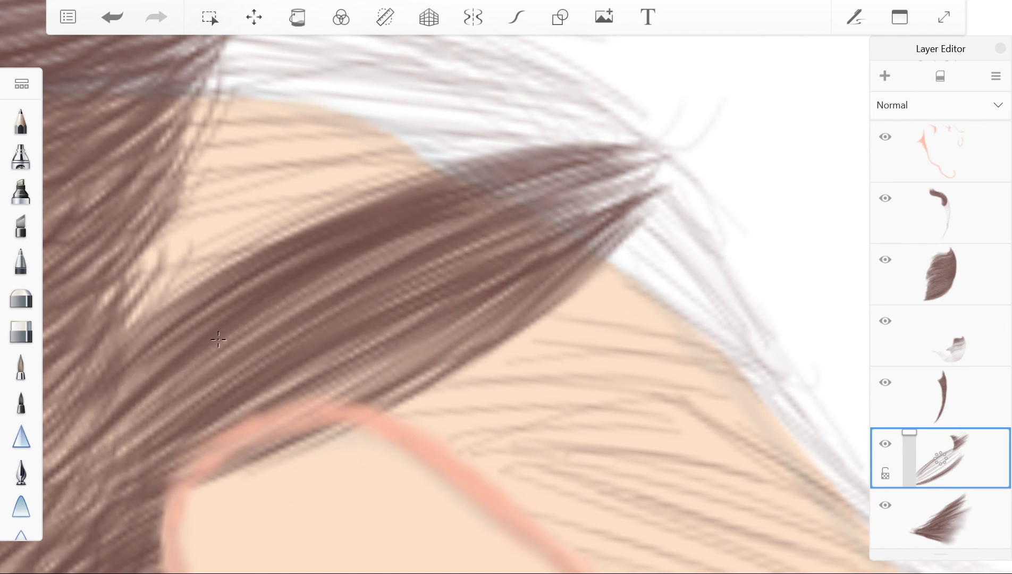
# Cover the light gaps along the ear side and roots of the hair section behind the ear.
pyautogui.moveTo(558, 181)
pyautogui.mouseDown()
pyautogui.moveTo(133, 412)
pyautogui.moveTo(186, 420)
pyautogui.mouseUp()
pyautogui.moveTo(595, 261); pyautogui.dragTo(290, 417)
pyautogui.moveTo(629, 218)
pyautogui.mouseDown()
pyautogui.moveTo(374, 404)
pyautogui.moveTo(117, 476)
pyautogui.mouseUp()
pyautogui.moveTo(351, 298); pyautogui.dragTo(80, 478)
pyautogui.moveTo(340, 242); pyautogui.dragTo(61, 451)
# Fill the remaining gaps near the tip of the section behind the ear, and erase the strands overlapping the ear.
pyautogui.moveTo(665, 157)
pyautogui.mouseDown()
pyautogui.moveTo(481, 242)
pyautogui.moveTo(523, 202)
pyautogui.mouseUp()
pyautogui.moveTo(633, 187); pyautogui.dragTo(553, 231)
pyautogui.moveTo(584, 193); pyautogui.dragTo(188, 385)
pyautogui.moveTo(569, 213); pyautogui.dragTo(396, 283)
pyautogui.moveTo(490, 329); pyautogui.dragTo(205, 430)
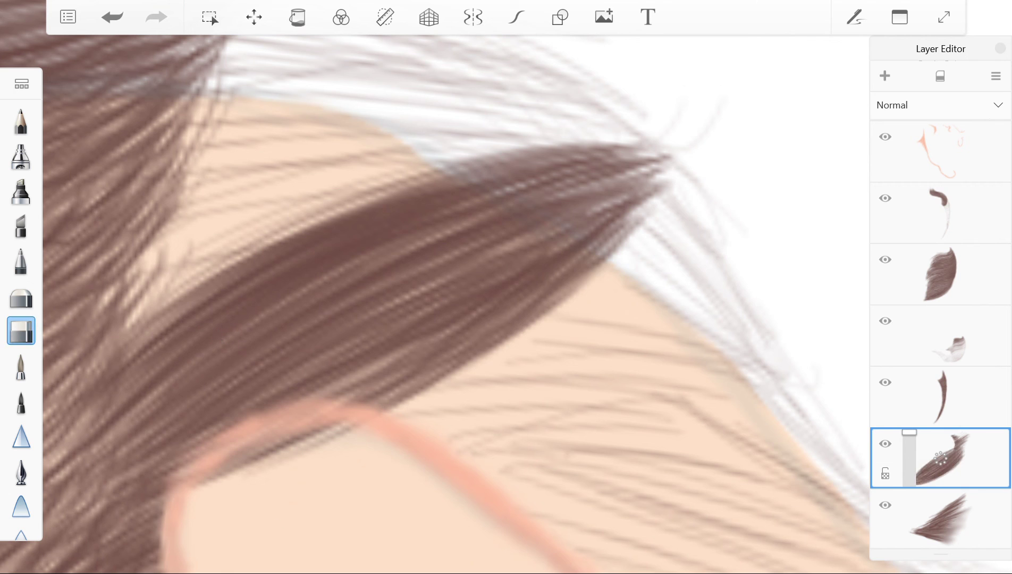
pyautogui.moveTo(357, 412); pyautogui.dragTo(228, 472)
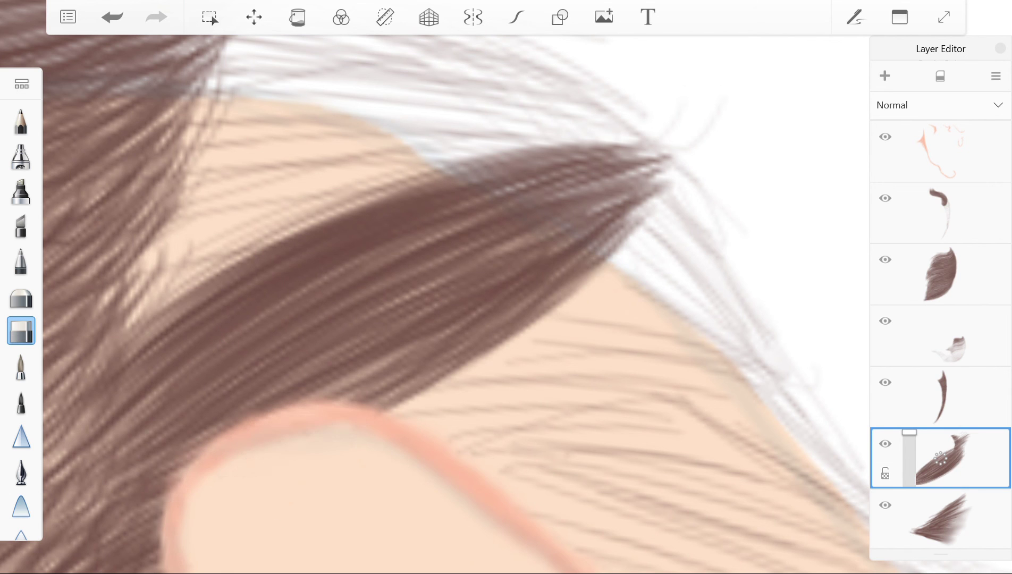
# Undo the last erasure, and erase the hair strands spilling over the upper rim of the ear.
pyautogui.hotkey('ctrl', 'z')
pyautogui.scroll(-5, 505, 287)
pyautogui.scroll(5, 505, 122)
pyautogui.scroll(3, 329, 203)
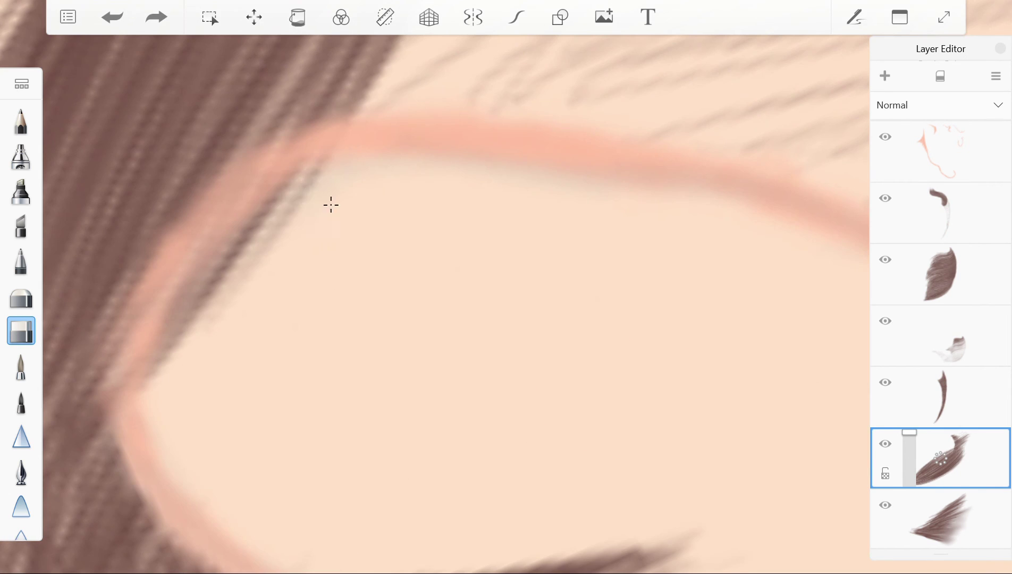
pyautogui.moveTo(319, 159)
pyautogui.mouseDown()
pyautogui.moveTo(229, 220)
pyautogui.moveTo(135, 383)
pyautogui.mouseUp()
pyautogui.moveTo(263, 215); pyautogui.dragTo(152, 380)
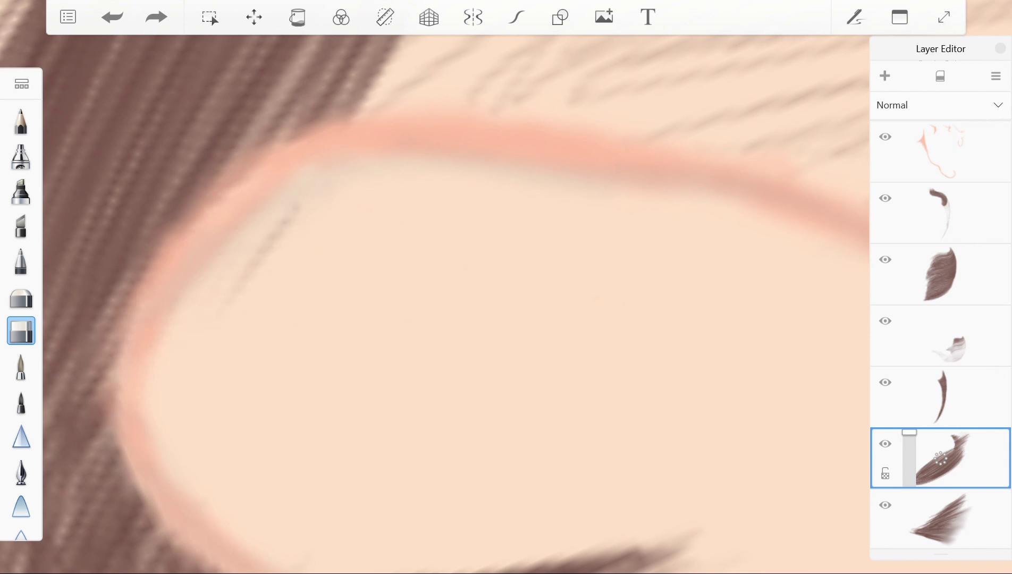
pyautogui.moveTo(264, 157); pyautogui.dragTo(176, 239)
pyautogui.scroll(-5, 505, 287)
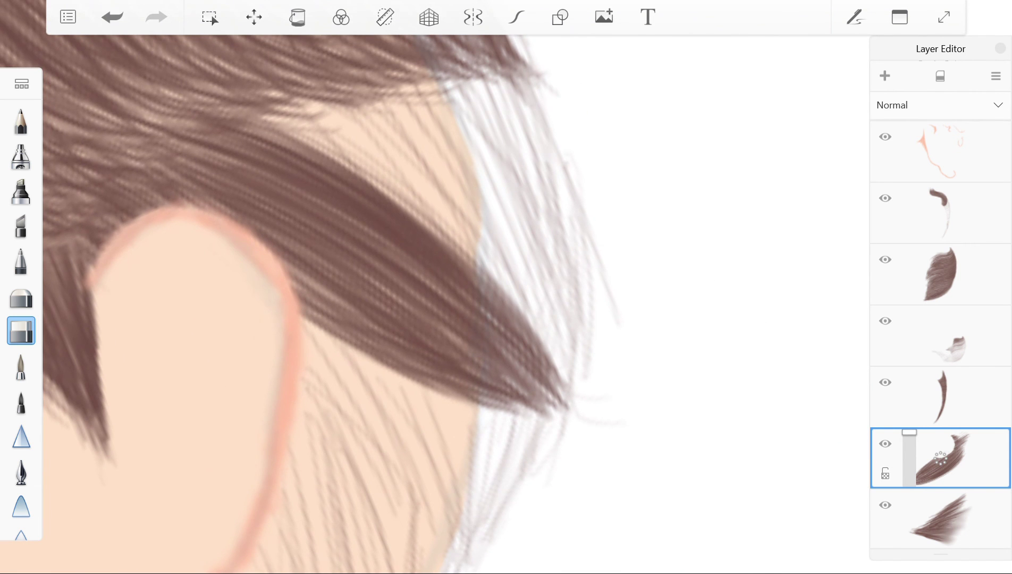
pyautogui.scroll(-5, 238, 270)
pyautogui.scroll(5, 504, 287)
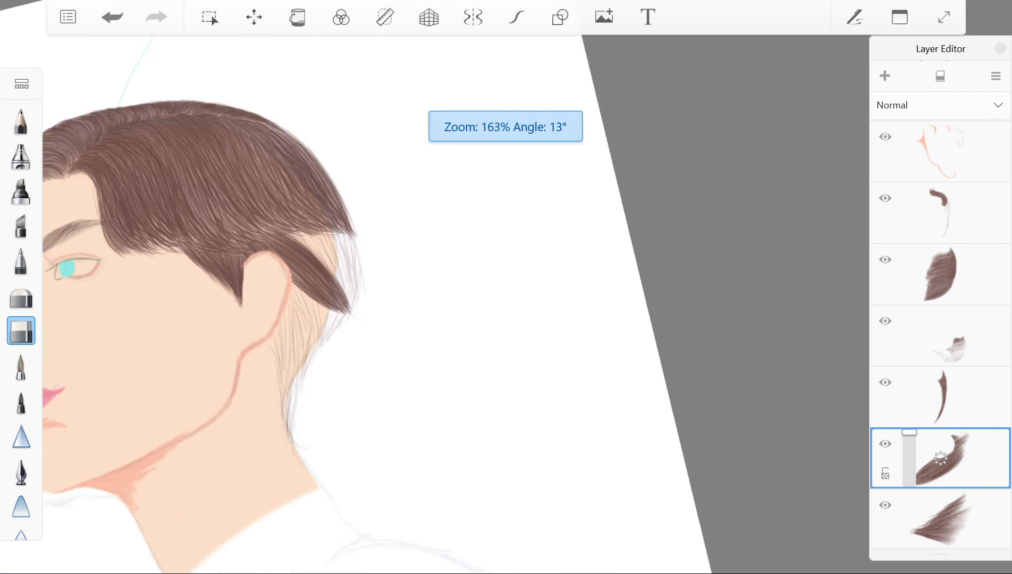
# Add a layer beneath the section behind the ear, and paint long curved strands joining the two hair tips along the back outline.
pyautogui.hotkey('ctrl', 'shift', 'n')
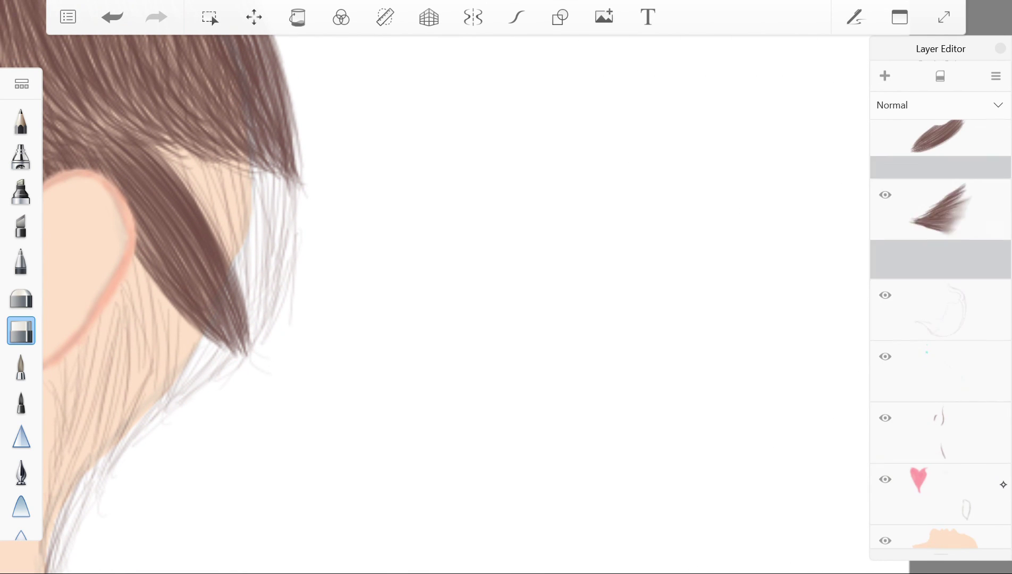
pyautogui.scroll(5, 504, 287)
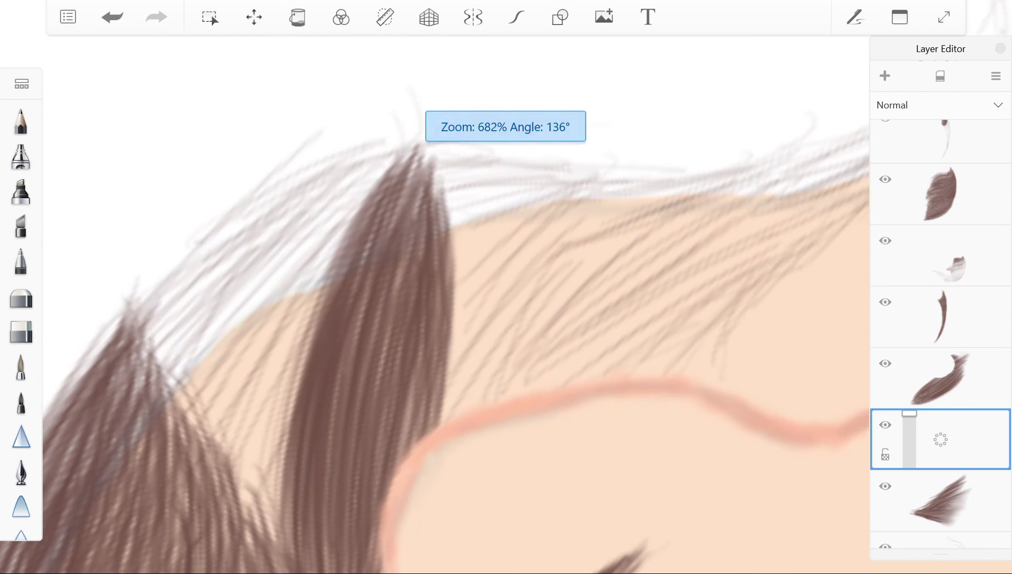
pyautogui.moveTo(314, 172); pyautogui.dragTo(120, 348)
pyautogui.moveTo(369, 149); pyautogui.dragTo(127, 382)
pyautogui.moveTo(345, 164); pyautogui.dragTo(122, 375)
pyautogui.scroll(3, 126, 383)
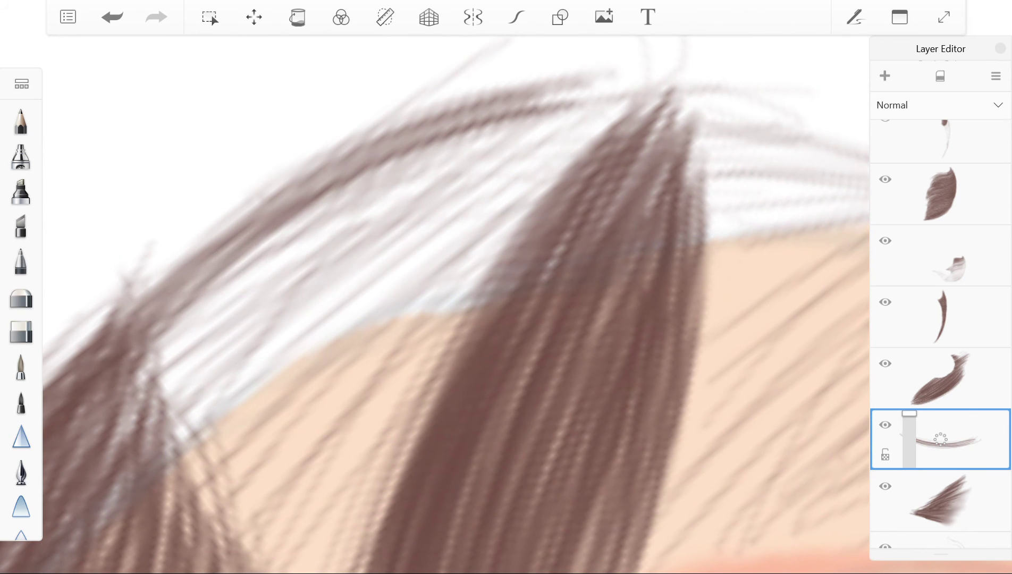
pyautogui.moveTo(531, 101)
pyautogui.mouseDown()
pyautogui.moveTo(101, 391)
pyautogui.moveTo(122, 425)
pyautogui.mouseUp()
pyautogui.moveTo(600, 101); pyautogui.dragTo(117, 441)
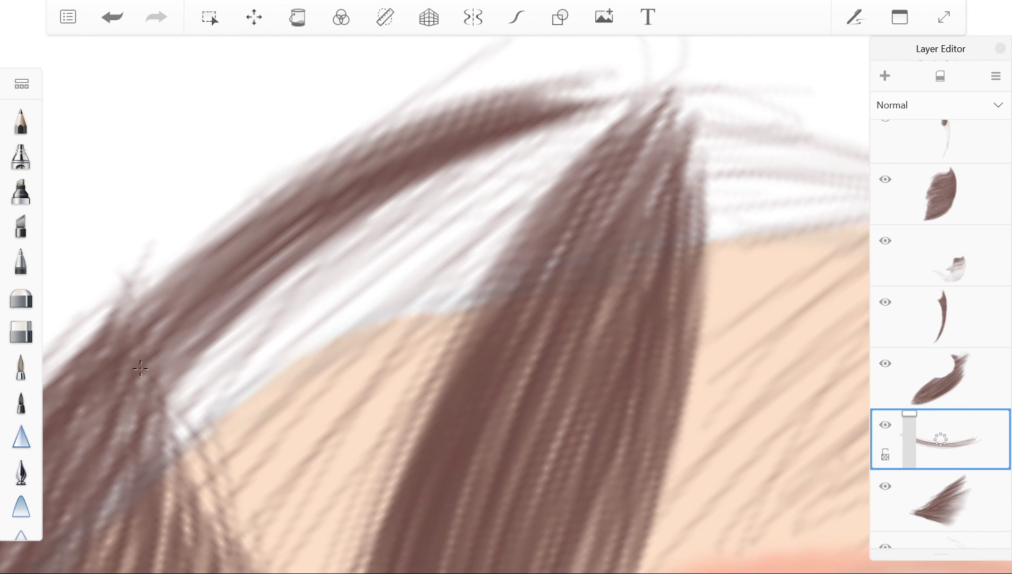
# Thicken the curved lock along the back of the head inward with overlapping strands meeting at the lower tip.
pyautogui.moveTo(361, 159); pyautogui.dragTo(101, 356)
pyautogui.scroll(-5, 505, 287)
pyautogui.scroll(4, 504, 287)
pyautogui.moveTo(314, 213); pyautogui.dragTo(123, 319)
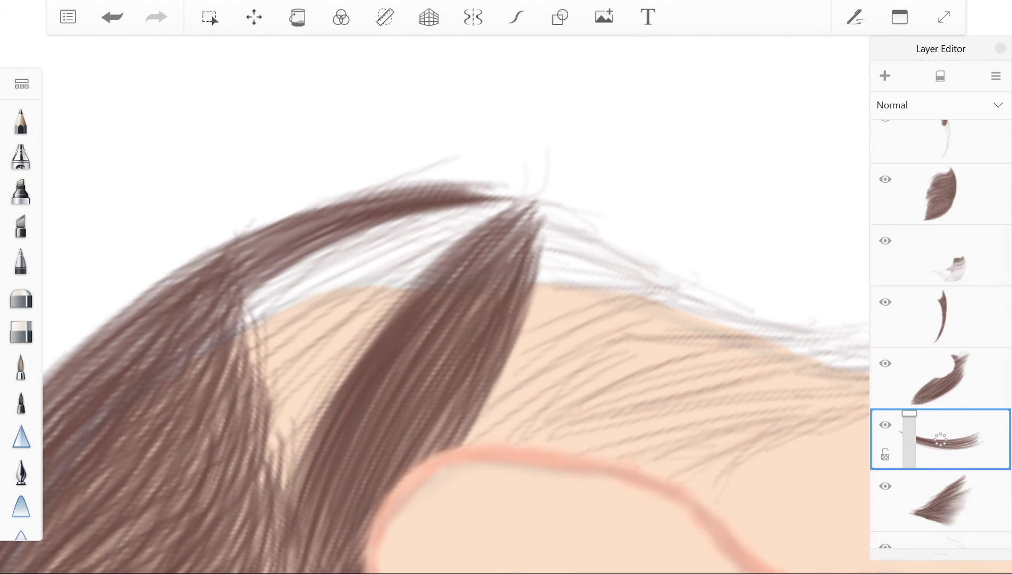
pyautogui.scroll(3, 505, 287)
pyautogui.moveTo(547, 133)
pyautogui.mouseDown()
pyautogui.moveTo(106, 372)
pyautogui.moveTo(157, 321)
pyautogui.mouseUp()
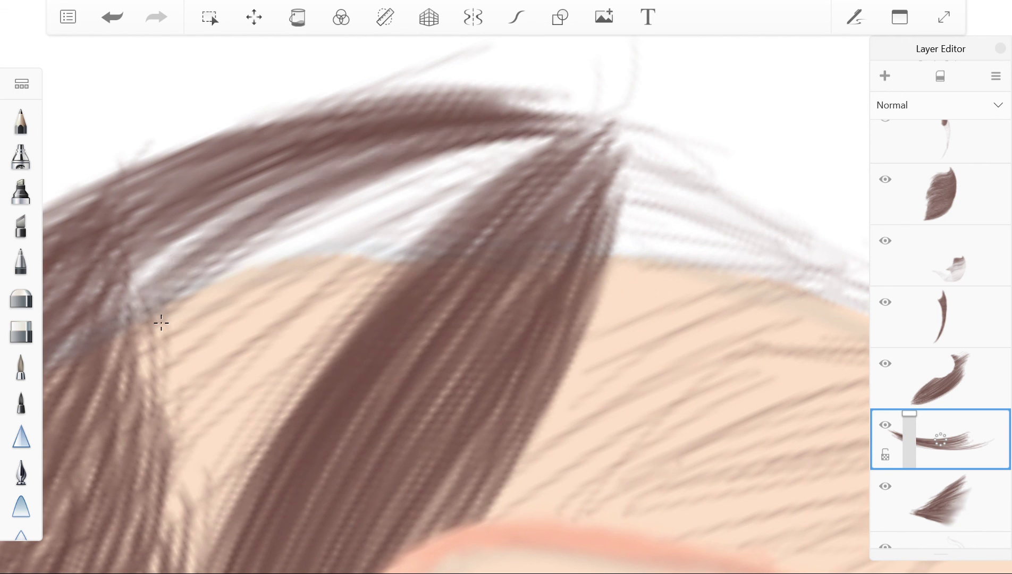
pyautogui.moveTo(606, 114); pyautogui.dragTo(158, 321)
pyautogui.moveTo(564, 125); pyautogui.dragTo(161, 323)
pyautogui.moveTo(441, 148); pyautogui.dragTo(122, 319)
pyautogui.moveTo(332, 154); pyautogui.dragTo(158, 316)
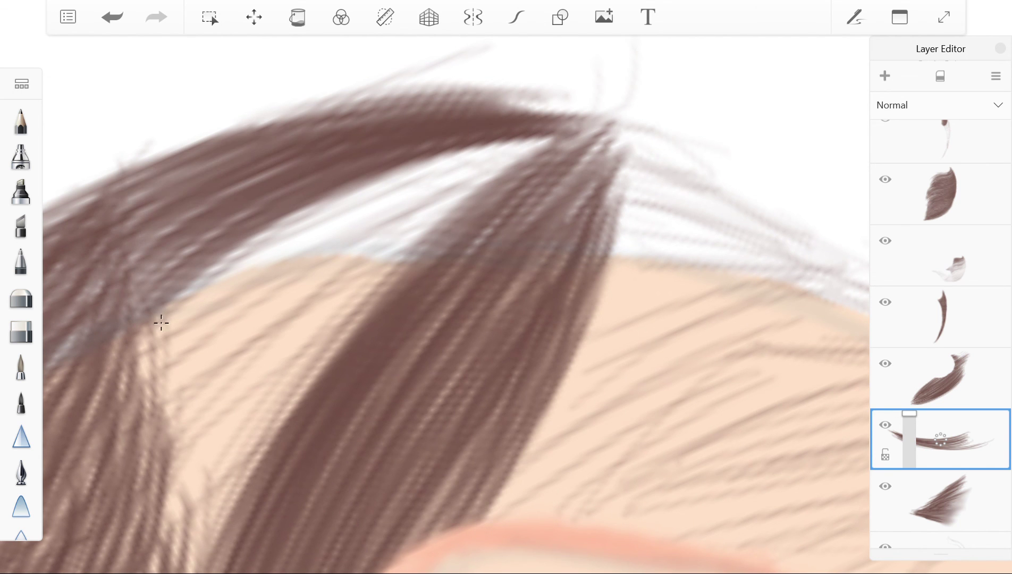
pyautogui.scroll(-2, 158, 316)
pyautogui.scroll(2, 127, 309)
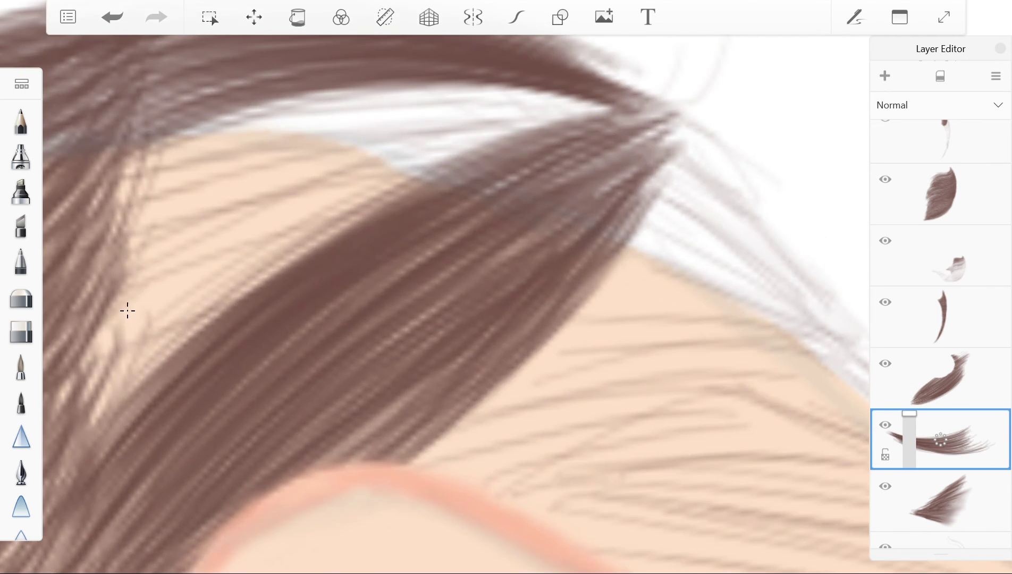
# Fill the outer part of the gap between the back lock and the section behind the ear with long curved strands.
pyautogui.moveTo(537, 85); pyautogui.dragTo(86, 240)
pyautogui.moveTo(627, 82)
pyautogui.mouseDown()
pyautogui.moveTo(80, 244)
pyautogui.moveTo(76, 277)
pyautogui.mouseUp()
pyautogui.moveTo(595, 101); pyautogui.dragTo(90, 207)
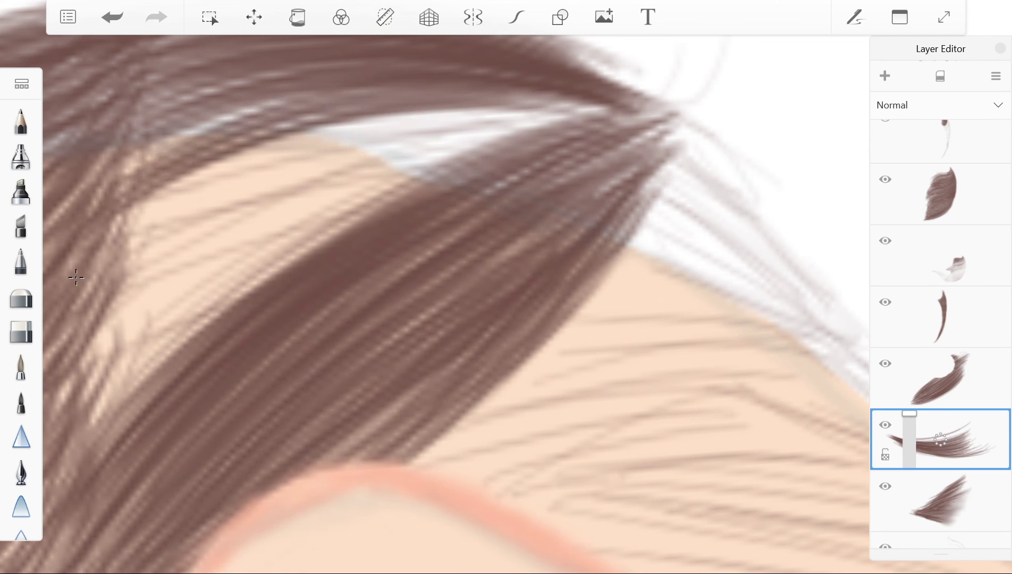
pyautogui.moveTo(489, 85); pyautogui.dragTo(88, 213)
pyautogui.moveTo(611, 101); pyautogui.dragTo(112, 181)
pyautogui.moveTo(319, 65); pyautogui.dragTo(122, 132)
pyautogui.moveTo(584, 103)
pyautogui.mouseDown()
pyautogui.moveTo(80, 281)
pyautogui.moveTo(90, 266)
pyautogui.moveTo(80, 324)
pyautogui.mouseUp()
pyautogui.moveTo(611, 112); pyautogui.dragTo(124, 260)
pyautogui.moveTo(366, 125); pyautogui.dragTo(96, 268)
pyautogui.moveTo(295, 89); pyautogui.dragTo(120, 173)
# Close the remaining skin-coloured gap beside the section behind the ear with long strands converging at the tip.
pyautogui.moveTo(165, 275); pyautogui.dragTo(71, 372)
pyautogui.moveTo(566, 129); pyautogui.dragTo(69, 378)
pyautogui.moveTo(21, 372); pyautogui.dragTo(22, 350)
pyautogui.moveTo(616, 126); pyautogui.dragTo(93, 342)
pyautogui.moveTo(550, 123)
pyautogui.mouseDown()
pyautogui.moveTo(70, 355)
pyautogui.moveTo(101, 324)
pyautogui.mouseUp()
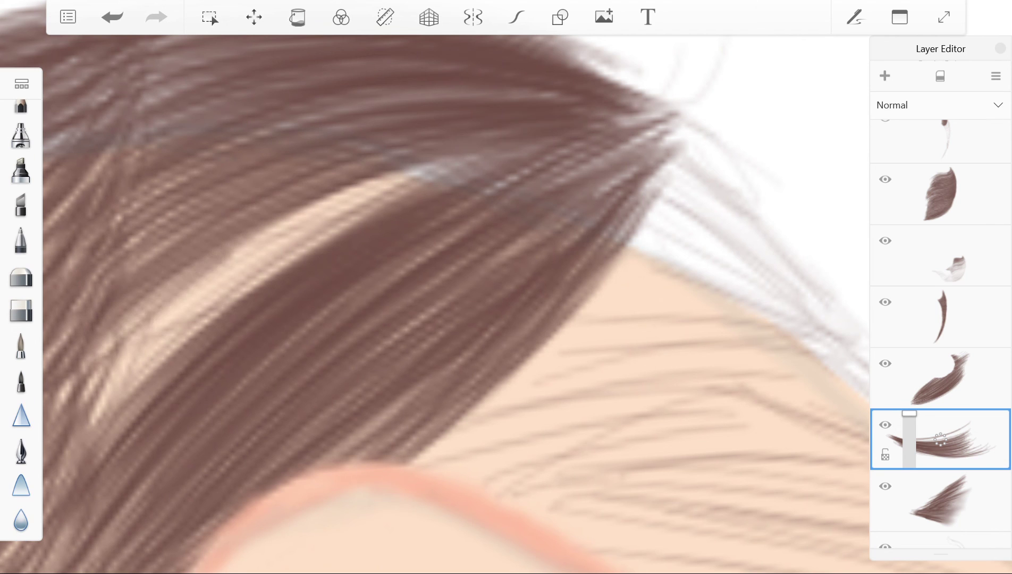
pyautogui.moveTo(523, 142)
pyautogui.mouseDown()
pyautogui.moveTo(61, 468)
pyautogui.moveTo(86, 436)
pyautogui.moveTo(58, 420)
pyautogui.mouseUp()
pyautogui.moveTo(454, 139); pyautogui.dragTo(77, 365)
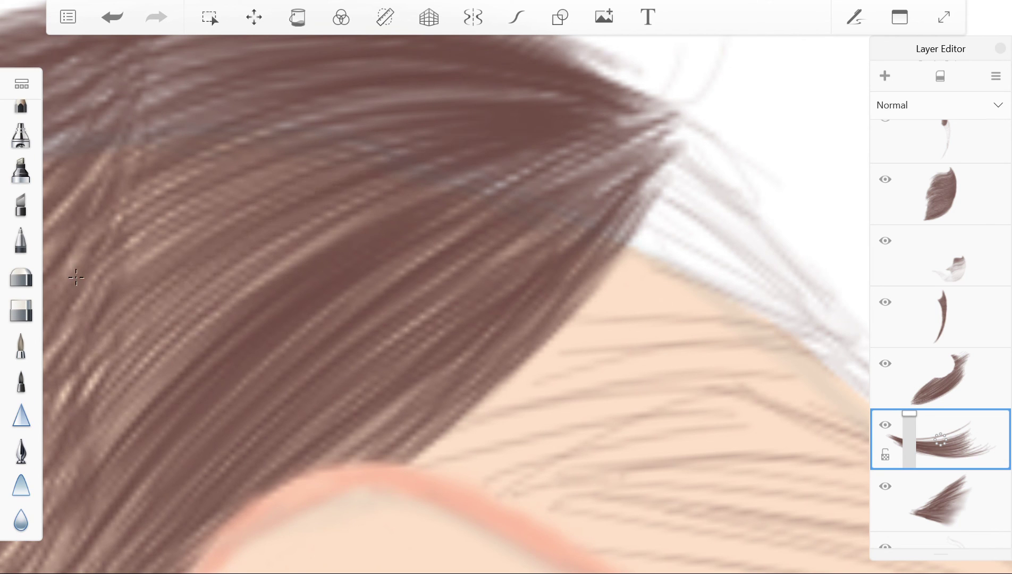
pyautogui.moveTo(405, 199); pyautogui.dragTo(89, 424)
pyautogui.moveTo(332, 171); pyautogui.dragTo(67, 316)
# Darken the light streaks where the back lock overlaps the upper hair and the section behind the ear.
pyautogui.scroll(-3, 425, 265)
pyautogui.moveTo(375, 262); pyautogui.dragTo(175, 460)
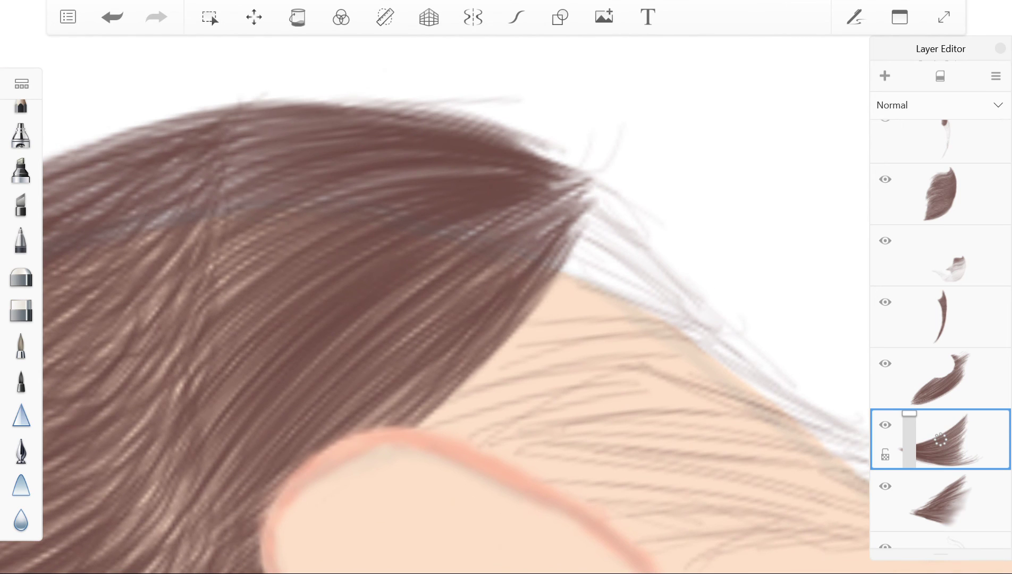
pyautogui.moveTo(386, 190); pyautogui.dragTo(145, 288)
pyautogui.moveTo(314, 119); pyautogui.dragTo(170, 195)
pyautogui.moveTo(410, 171); pyautogui.dragTo(217, 285)
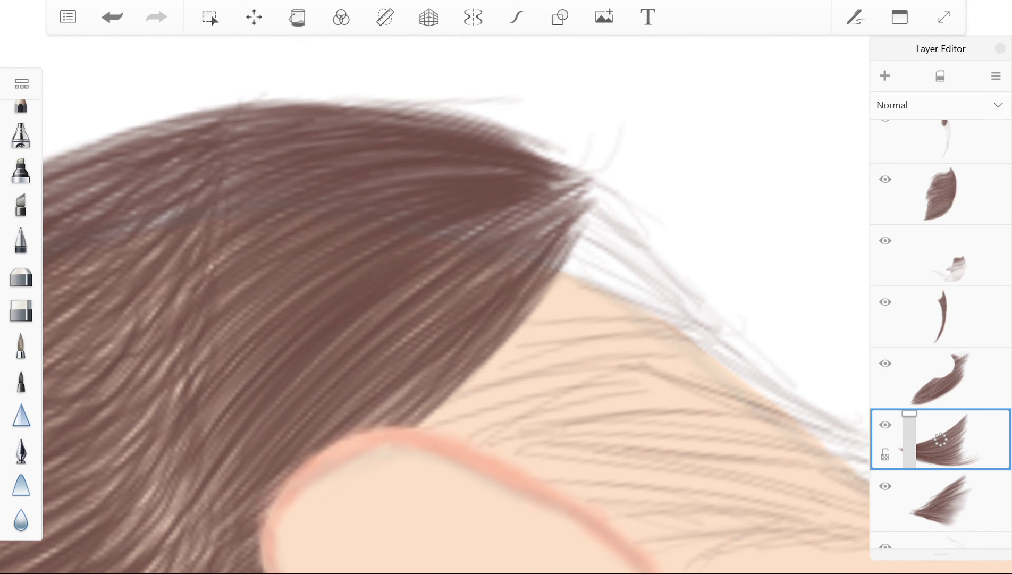
pyautogui.moveTo(316, 280); pyautogui.dragTo(202, 428)
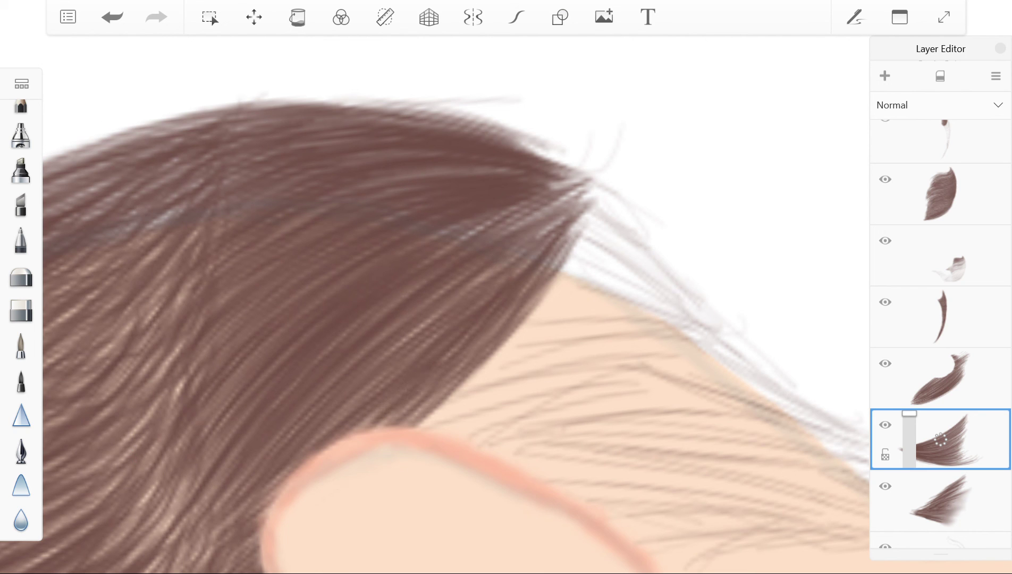
pyautogui.moveTo(447, 226); pyautogui.dragTo(489, 252)
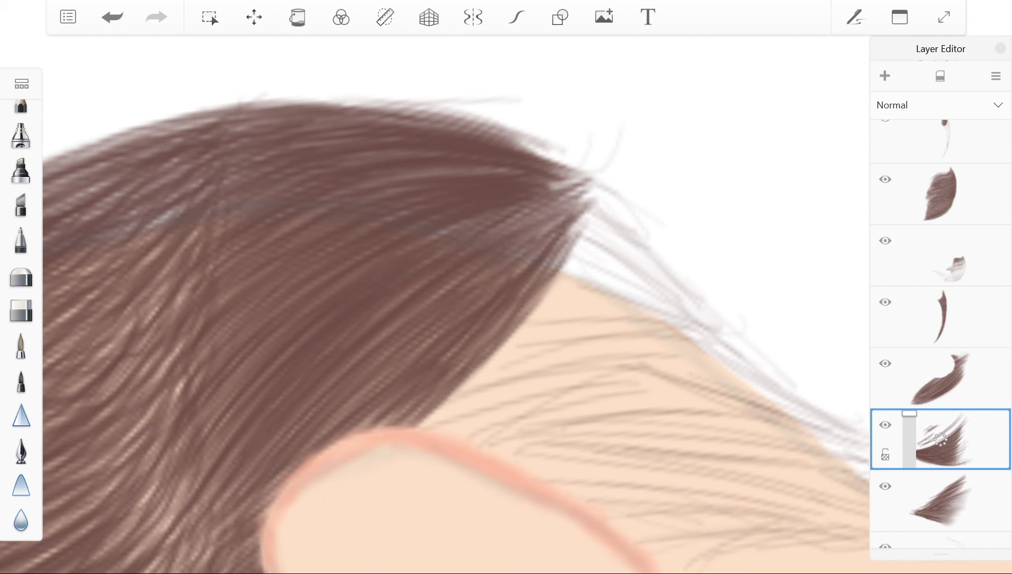
# Add a layer beneath the back hair layers, and paint short strands below the section behind the ear.
pyautogui.scroll(-5, 434, 308)
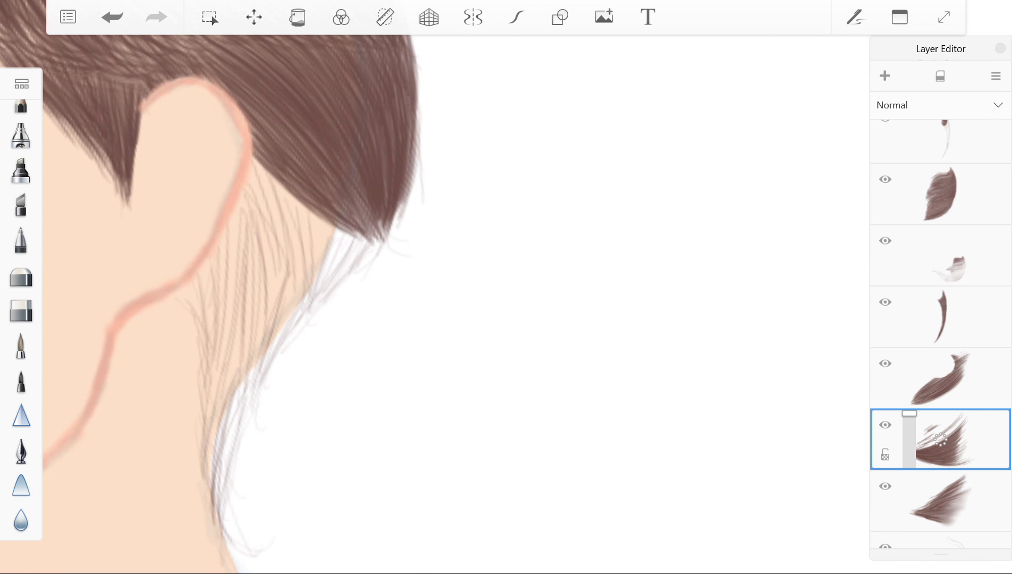
pyautogui.scroll(3, 271, 414)
pyautogui.scroll(-4, 987, 468)
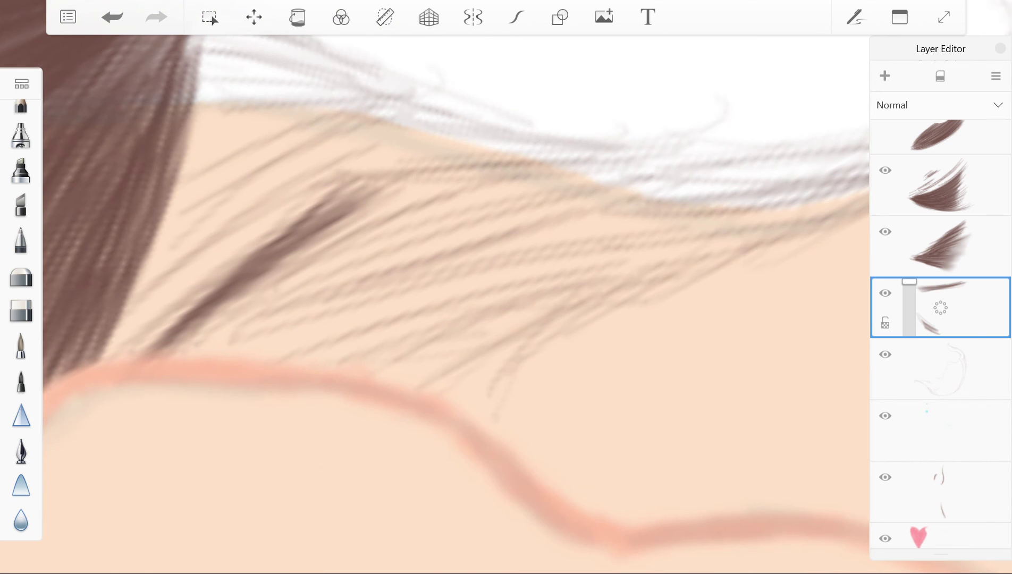
pyautogui.moveTo(372, 170)
pyautogui.mouseDown()
pyautogui.moveTo(160, 346)
pyautogui.moveTo(372, 167)
pyautogui.moveTo(191, 343)
pyautogui.moveTo(367, 160)
pyautogui.moveTo(159, 329)
pyautogui.moveTo(372, 148)
pyautogui.moveTo(127, 319)
pyautogui.moveTo(190, 343)
pyautogui.moveTo(367, 138)
pyautogui.moveTo(159, 298)
pyautogui.moveTo(190, 344)
pyautogui.moveTo(366, 138)
pyautogui.moveTo(266, 297)
pyautogui.mouseUp()
pyautogui.moveTo(159, 287)
pyautogui.mouseDown()
pyautogui.moveTo(308, 143)
pyautogui.moveTo(138, 298)
pyautogui.moveTo(309, 146)
pyautogui.moveTo(256, 392)
pyautogui.moveTo(327, 162)
pyautogui.moveTo(158, 281)
pyautogui.moveTo(268, 162)
pyautogui.moveTo(255, 176)
pyautogui.mouseUp()
pyautogui.moveTo(178, 356); pyautogui.dragTo(295, 162)
pyautogui.moveTo(212, 340); pyautogui.dragTo(299, 165)
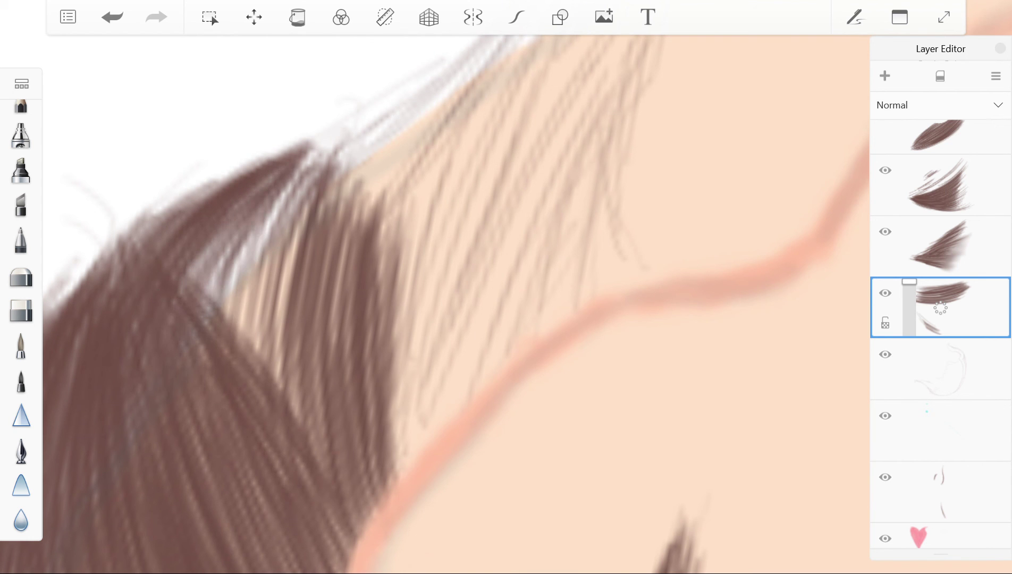
# Fill the light gap between the back hair tip and the new strands below it.
pyautogui.scroll(3, 457, 303)
pyautogui.moveTo(181, 318); pyautogui.dragTo(372, 159)
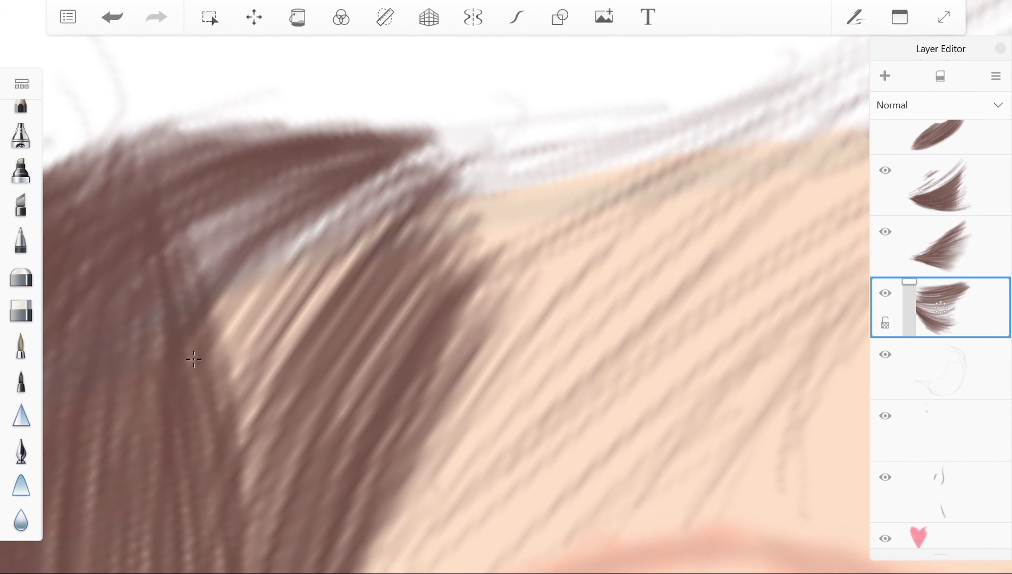
pyautogui.moveTo(180, 292); pyautogui.dragTo(350, 154)
pyautogui.moveTo(194, 367)
pyautogui.mouseDown()
pyautogui.moveTo(444, 139)
pyautogui.moveTo(436, 152)
pyautogui.mouseUp()
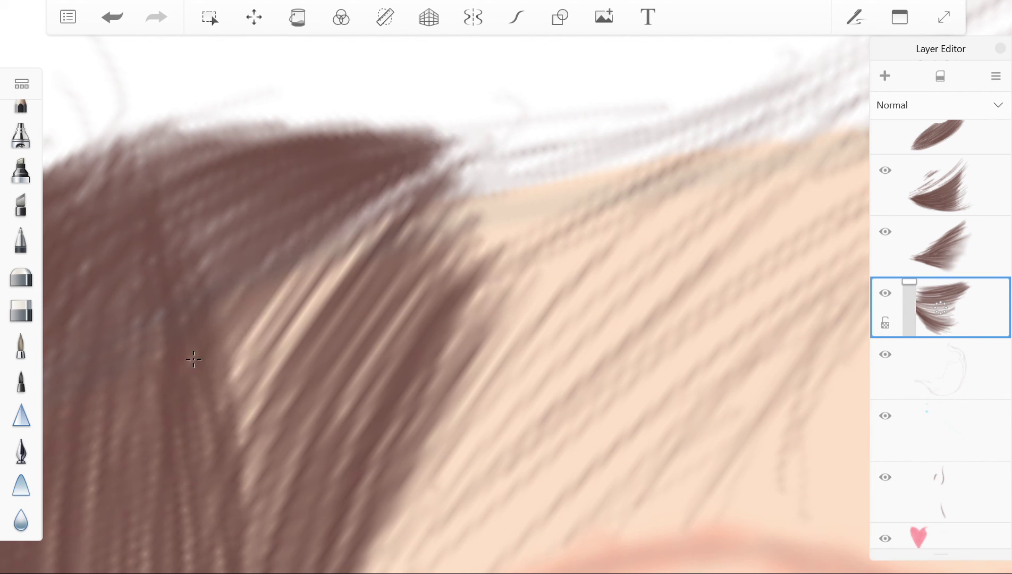
pyautogui.moveTo(223, 361); pyautogui.dragTo(457, 143)
pyautogui.moveTo(199, 430); pyautogui.dragTo(444, 176)
pyautogui.moveTo(231, 454); pyautogui.dragTo(409, 199)
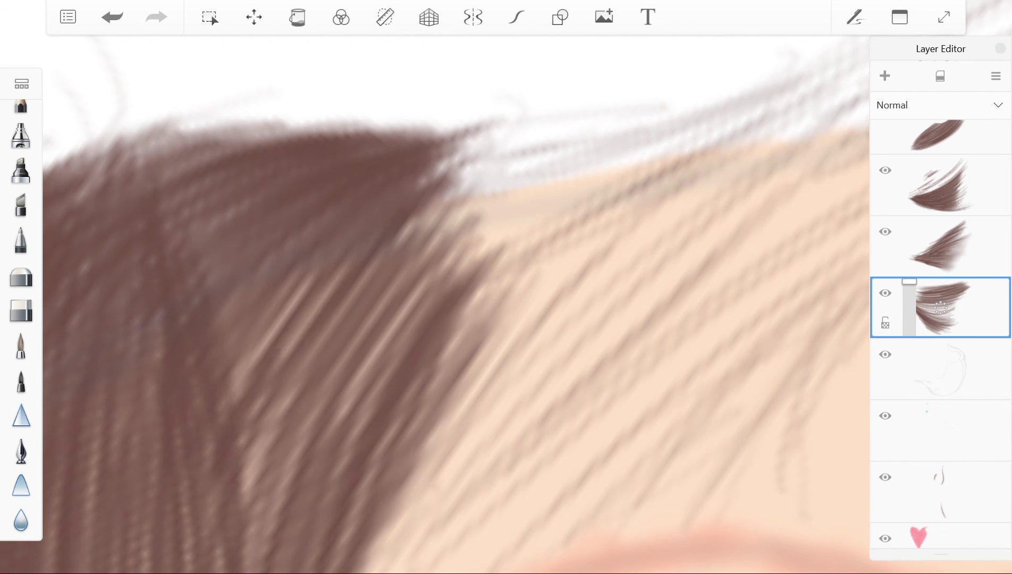
pyautogui.moveTo(223, 417); pyautogui.dragTo(380, 229)
# Extend the lower edge of the back hair toward the nape and cover its light streaks with overlapping strands.
pyautogui.scroll(2, 457, 303)
pyautogui.moveTo(277, 220); pyautogui.dragTo(428, 135)
pyautogui.moveTo(346, 167); pyautogui.dragTo(446, 117)
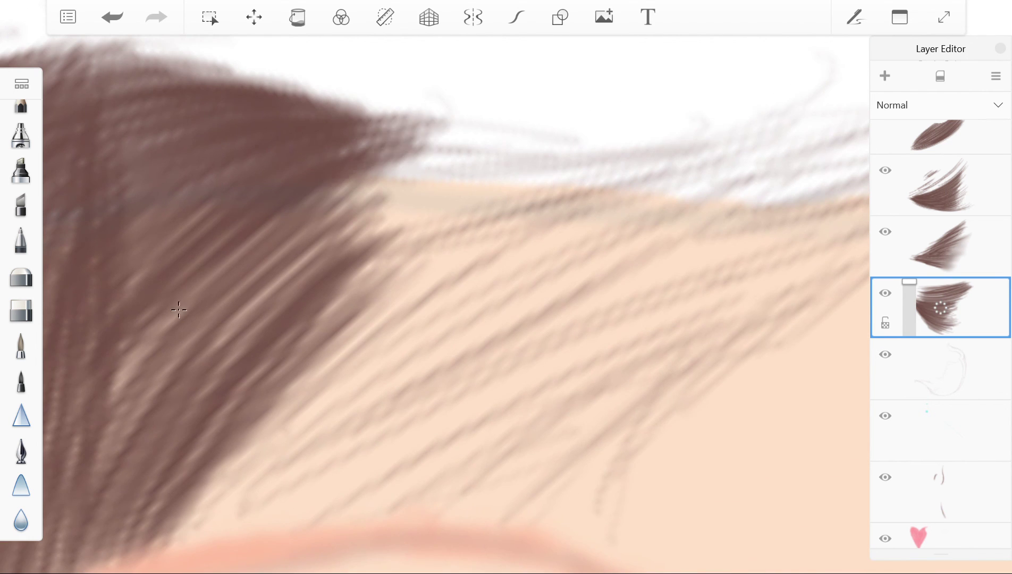
pyautogui.moveTo(297, 237); pyautogui.dragTo(428, 154)
pyautogui.moveTo(128, 367); pyautogui.dragTo(404, 181)
pyautogui.moveTo(284, 276); pyautogui.dragTo(409, 192)
pyautogui.moveTo(109, 449); pyautogui.dragTo(402, 212)
pyautogui.moveTo(109, 404); pyautogui.dragTo(329, 244)
pyautogui.moveTo(162, 247); pyautogui.dragTo(210, 207)
pyautogui.moveTo(216, 427); pyautogui.dragTo(383, 269)
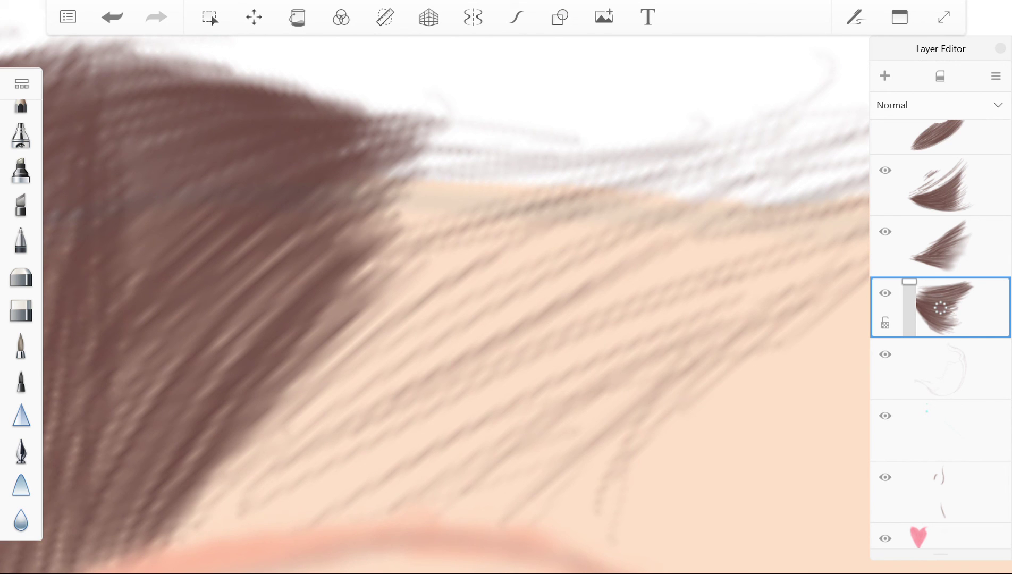
# Add another layer beneath, and paint a tapering lock down the nape with strands along the lower hair edge.
pyautogui.scroll(-2, 329, 138)
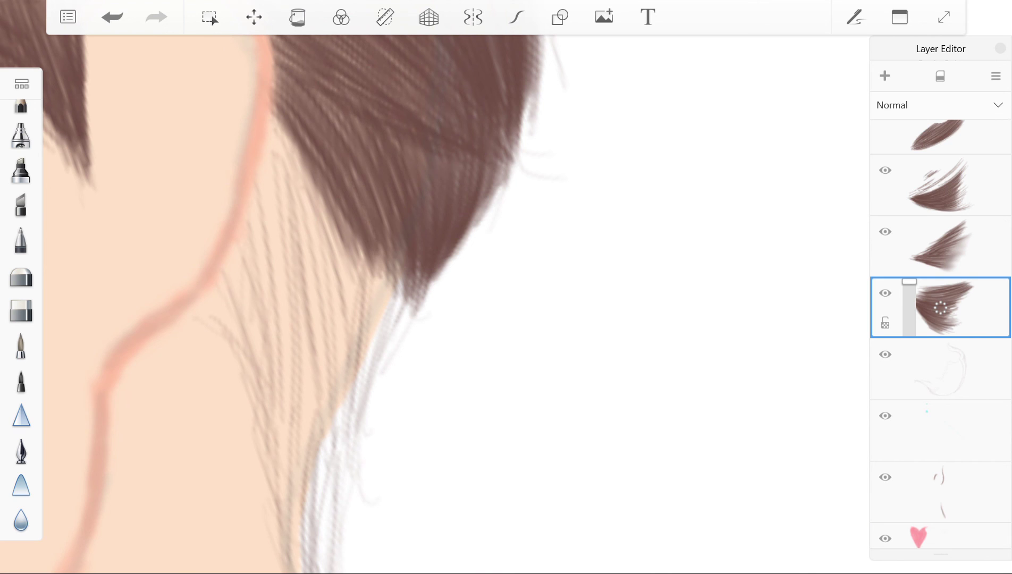
pyautogui.click(886, 74)
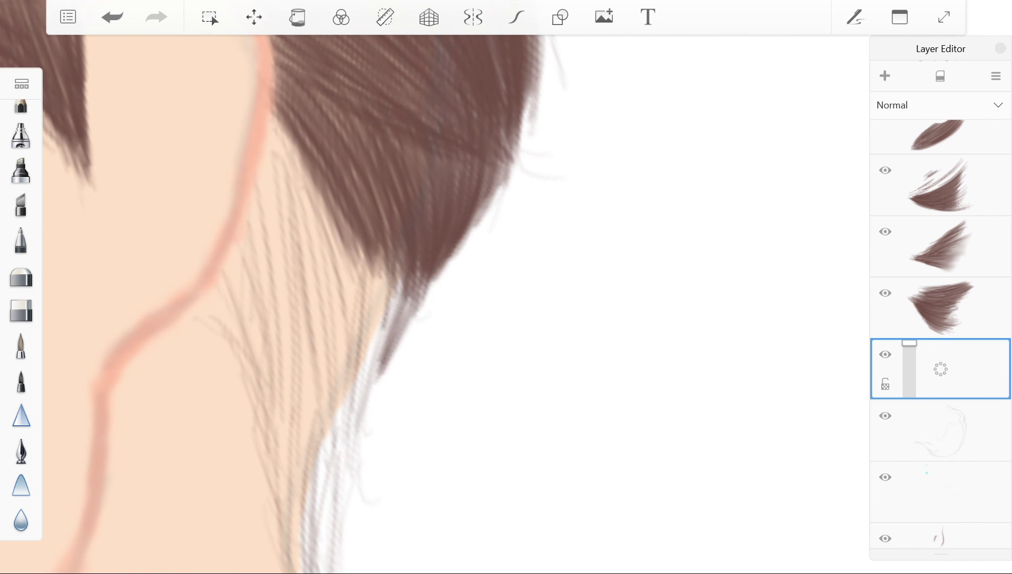
pyautogui.moveTo(388, 250)
pyautogui.mouseDown()
pyautogui.moveTo(353, 425)
pyautogui.moveTo(358, 410)
pyautogui.mouseUp()
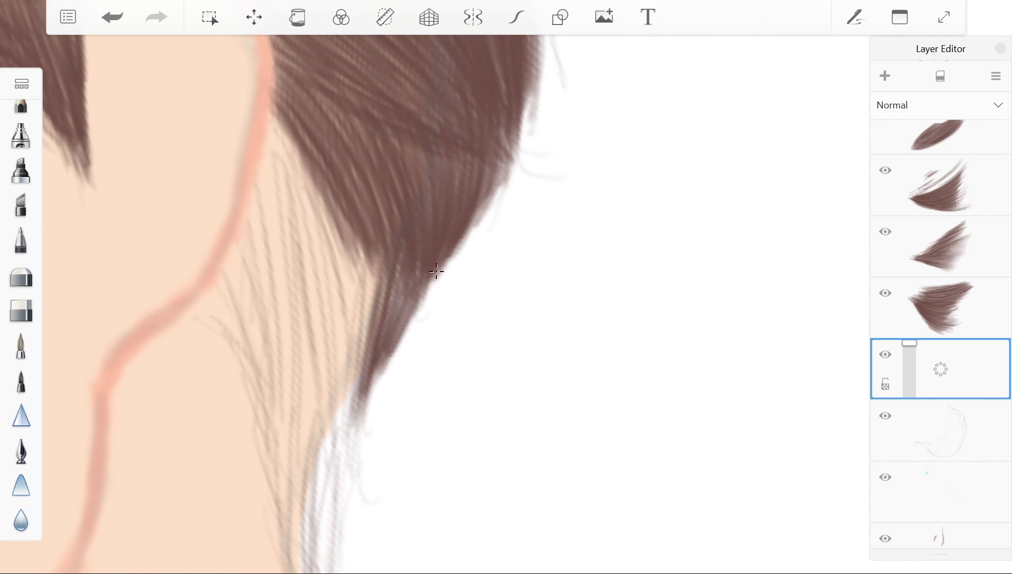
pyautogui.moveTo(380, 247)
pyautogui.mouseDown()
pyautogui.moveTo(351, 478)
pyautogui.moveTo(348, 435)
pyautogui.mouseUp()
pyautogui.moveTo(279, 122); pyautogui.dragTo(346, 367)
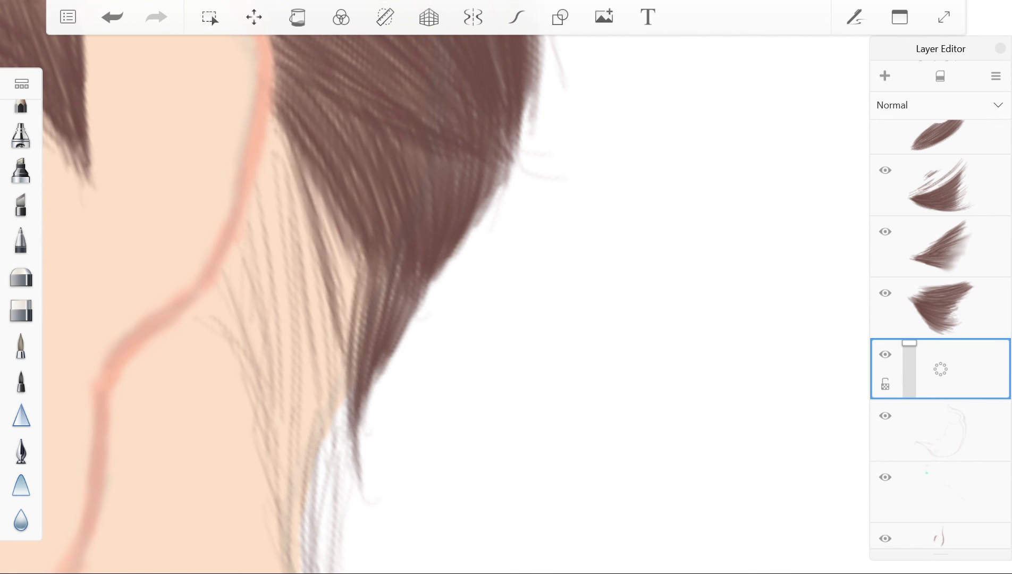
pyautogui.moveTo(305, 141); pyautogui.dragTo(356, 351)
pyautogui.moveTo(356, 222); pyautogui.dragTo(347, 364)
pyautogui.moveTo(366, 255); pyautogui.dragTo(354, 423)
pyautogui.moveTo(282, 128); pyautogui.dragTo(340, 436)
# Paint strands from the nape lock back toward the ear, undoing two strokes and redrawing them along the lower hair edge.
pyautogui.moveTo(478, 319)
pyautogui.mouseDown()
pyautogui.moveTo(372, 212)
pyautogui.moveTo(131, 399)
pyautogui.mouseUp()
pyautogui.moveTo(463, 183); pyautogui.dragTo(197, 306)
pyautogui.moveTo(367, 223); pyautogui.dragTo(158, 368)
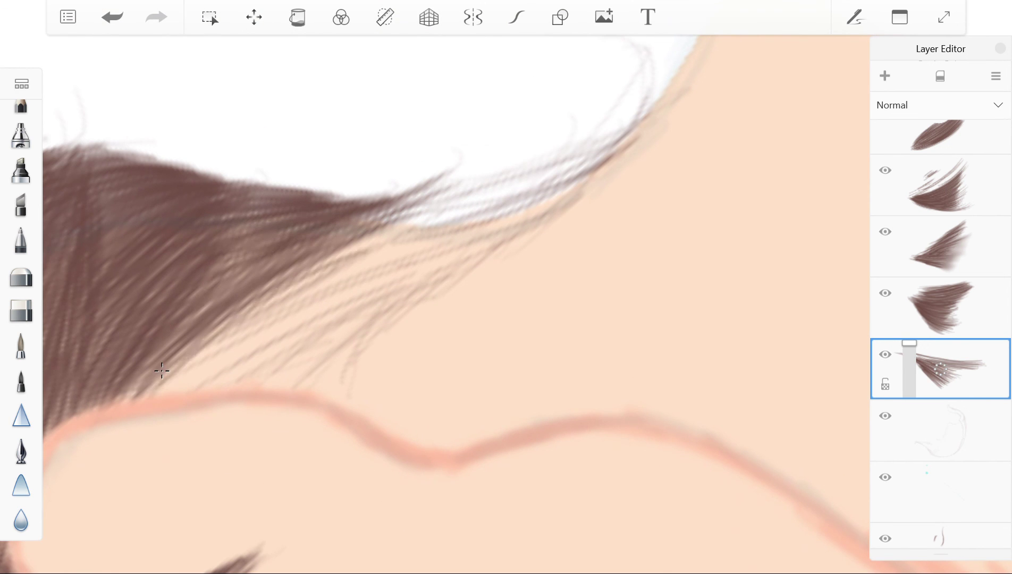
pyautogui.moveTo(606, 130)
pyautogui.mouseDown()
pyautogui.moveTo(157, 368)
pyautogui.moveTo(412, 215)
pyautogui.mouseUp()
pyautogui.hotkey('ctrl', 'z')
pyautogui.hotkey('ctrl', 'z')
pyautogui.moveTo(262, 272); pyautogui.dragTo(144, 393)
pyautogui.moveTo(361, 243); pyautogui.dragTo(199, 368)
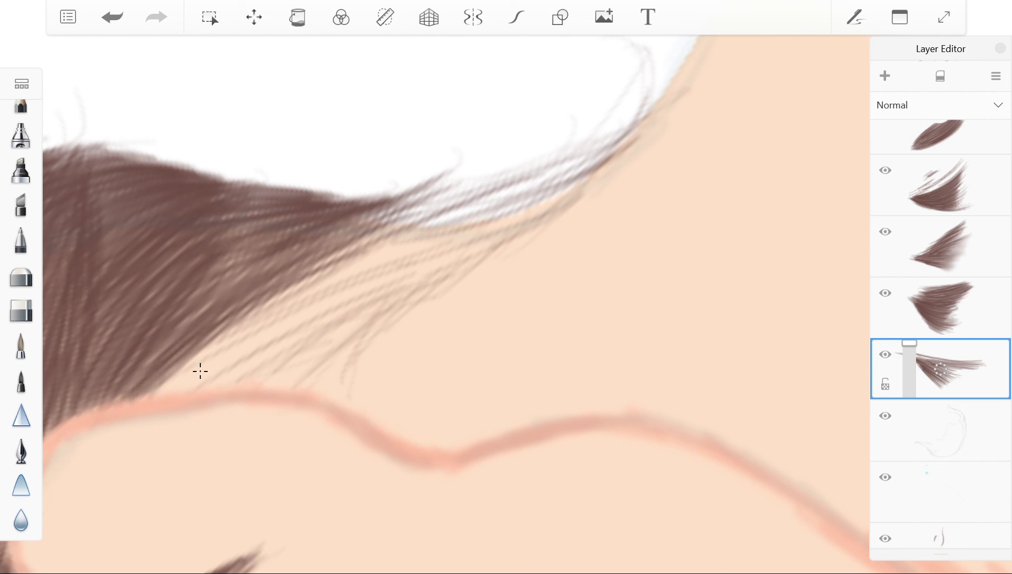
pyautogui.moveTo(354, 267); pyautogui.dragTo(160, 391)
# Outline the neck-side hairline with curved strands running from behind the ear to the nape tip.
pyautogui.moveTo(460, 248); pyautogui.dragTo(334, 402)
pyautogui.moveTo(556, 186); pyautogui.dragTo(418, 315)
pyautogui.moveTo(649, 96); pyautogui.dragTo(331, 407)
pyautogui.moveTo(620, 146); pyautogui.dragTo(415, 310)
pyautogui.moveTo(653, 88); pyautogui.dragTo(566, 193)
pyautogui.moveTo(612, 133); pyautogui.dragTo(314, 396)
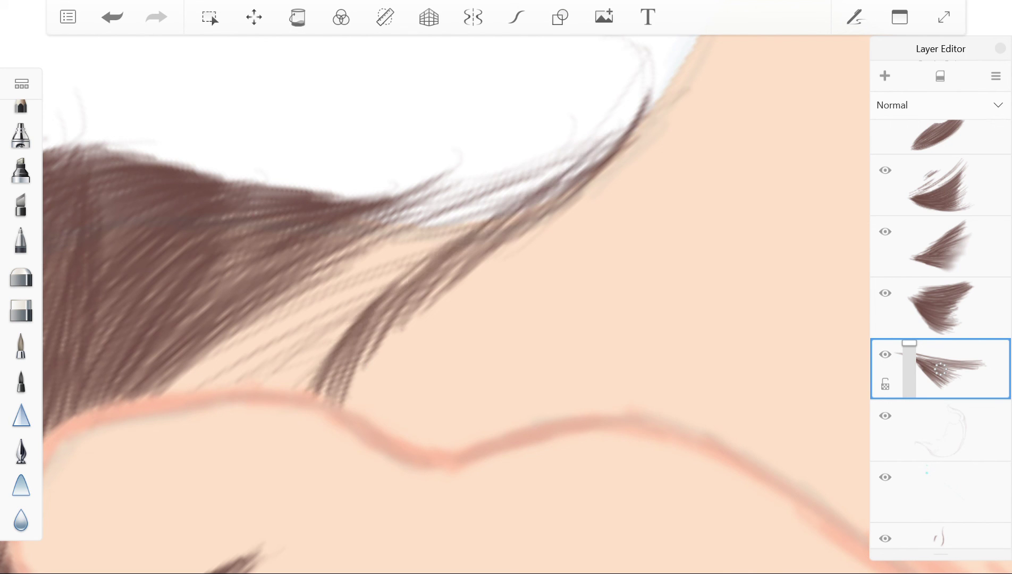
# Paint long curved strands from the nape lock back to the edge of the ear, undoing the last strokes.
pyautogui.moveTo(590, 149); pyautogui.dragTo(268, 390)
pyautogui.moveTo(446, 234); pyautogui.dragTo(192, 393)
pyautogui.moveTo(580, 159); pyautogui.dragTo(181, 399)
pyautogui.moveTo(315, 269); pyautogui.dragTo(164, 398)
pyautogui.moveTo(275, 294); pyautogui.dragTo(158, 399)
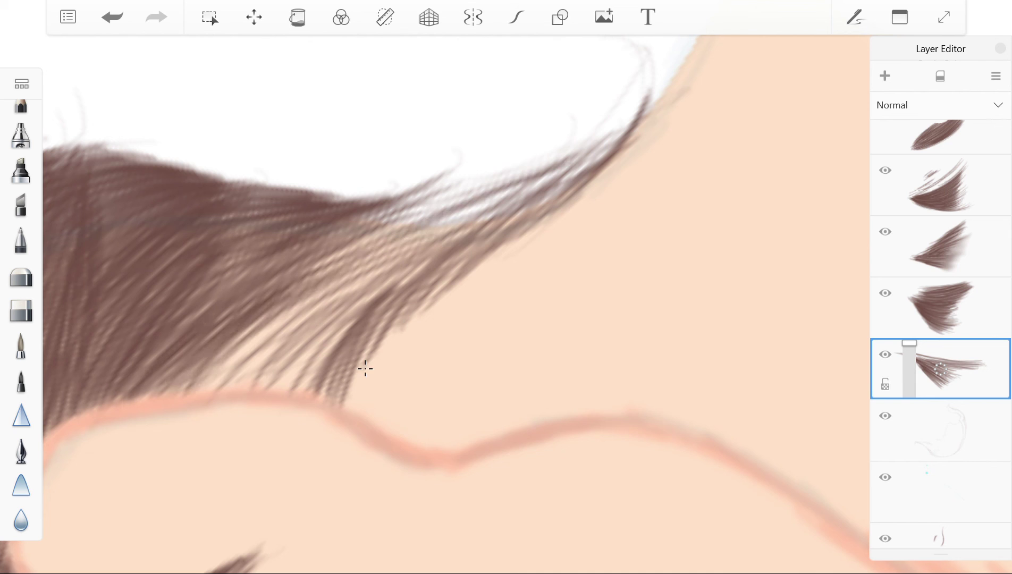
pyautogui.moveTo(547, 168); pyautogui.dragTo(366, 366)
pyautogui.hotkey('ctrl', 'z')
pyautogui.hotkey('ctrl', 'z')
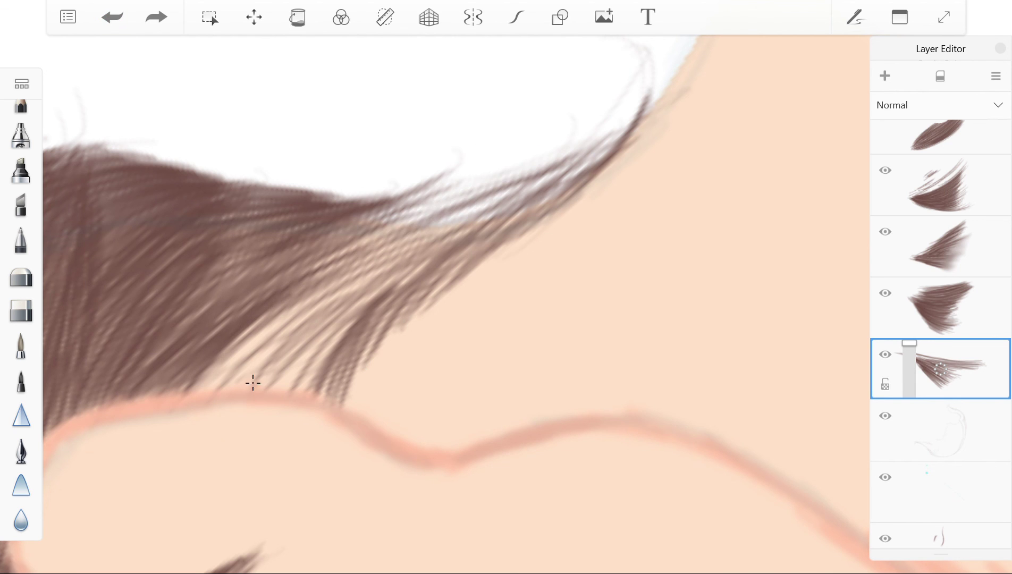
# Fill the skin-coloured gaps between the ear and the nape lock with dense overlapping strands, undoing one stray stroke.
pyautogui.moveTo(529, 178); pyautogui.dragTo(290, 284)
pyautogui.moveTo(495, 197); pyautogui.dragTo(253, 382)
pyautogui.moveTo(418, 237); pyautogui.dragTo(214, 392)
pyautogui.moveTo(456, 234); pyautogui.dragTo(253, 382)
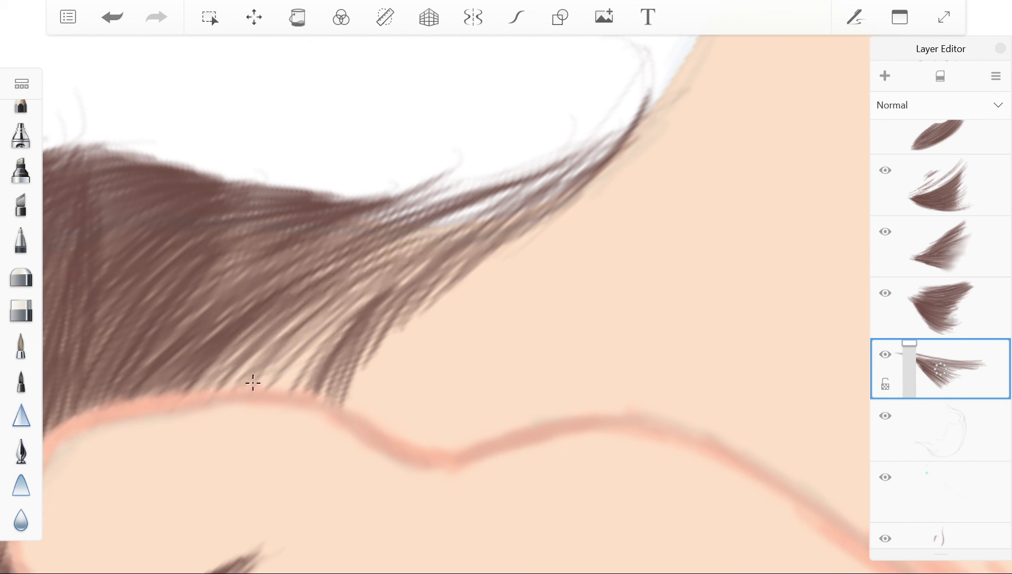
pyautogui.moveTo(590, 167); pyautogui.dragTo(253, 382)
pyautogui.moveTo(428, 240); pyautogui.dragTo(253, 382)
pyautogui.moveTo(557, 177); pyautogui.dragTo(253, 382)
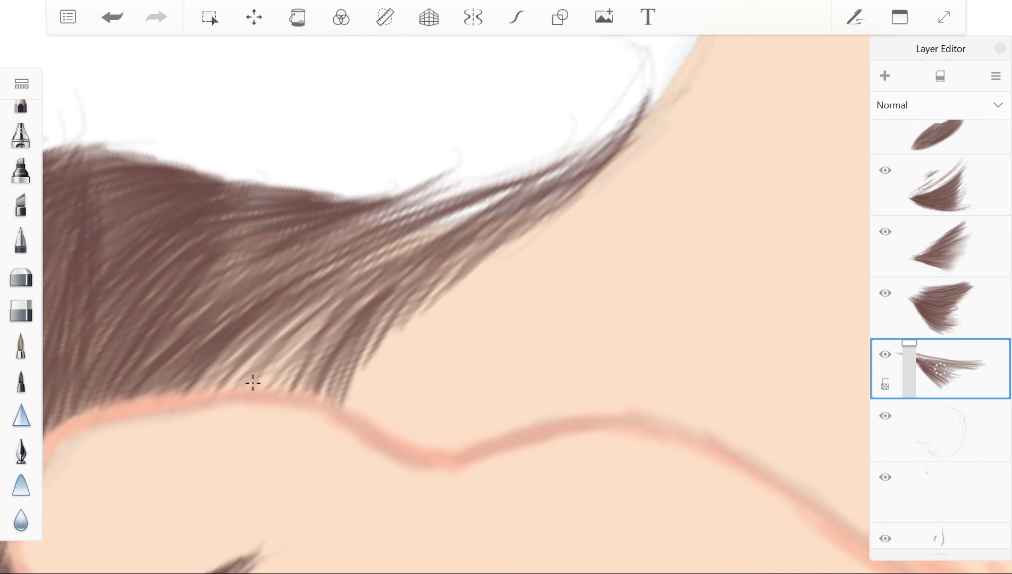
pyautogui.moveTo(522, 183); pyautogui.dragTo(282, 388)
pyautogui.moveTo(607, 136); pyautogui.dragTo(418, 244)
pyautogui.hotkey('ctrl', 'z')
pyautogui.moveTo(563, 171); pyautogui.dragTo(314, 324)
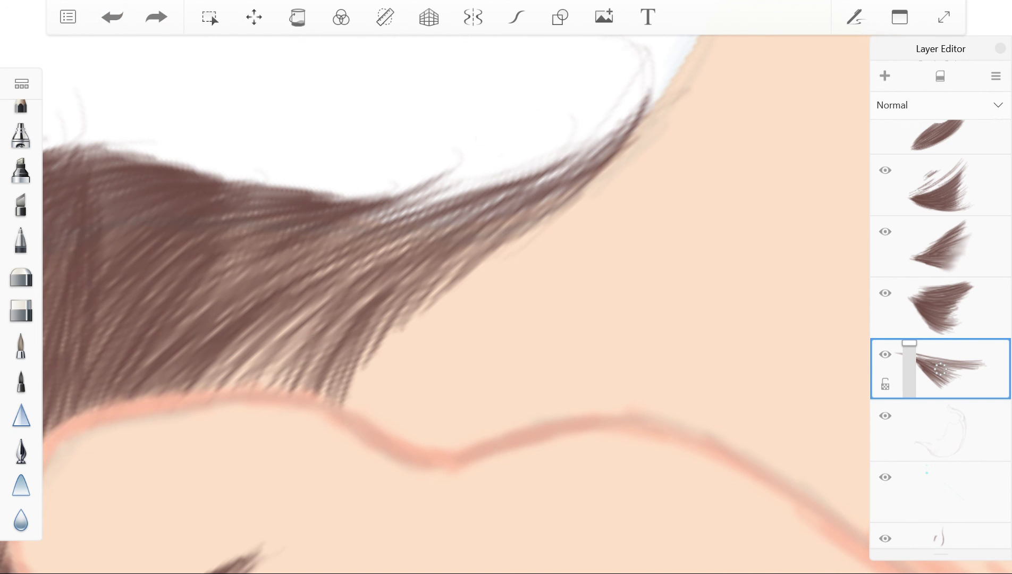
# Thicken the hair behind the ear with diagonal strands and cover the light gaps along the outer nape edge.
pyautogui.scroll(-5, 506, 287)
pyautogui.scroll(5, 437, 81)
pyautogui.moveTo(425, 157)
pyautogui.mouseDown()
pyautogui.moveTo(281, 298)
pyautogui.moveTo(218, 335)
pyautogui.moveTo(284, 279)
pyautogui.mouseUp()
pyautogui.moveTo(369, 160); pyautogui.dragTo(270, 293)
pyautogui.moveTo(353, 158)
pyautogui.mouseDown()
pyautogui.moveTo(265, 293)
pyautogui.moveTo(158, 368)
pyautogui.mouseUp()
pyautogui.moveTo(297, 222); pyautogui.dragTo(157, 360)
pyautogui.moveTo(280, 280); pyautogui.dragTo(122, 402)
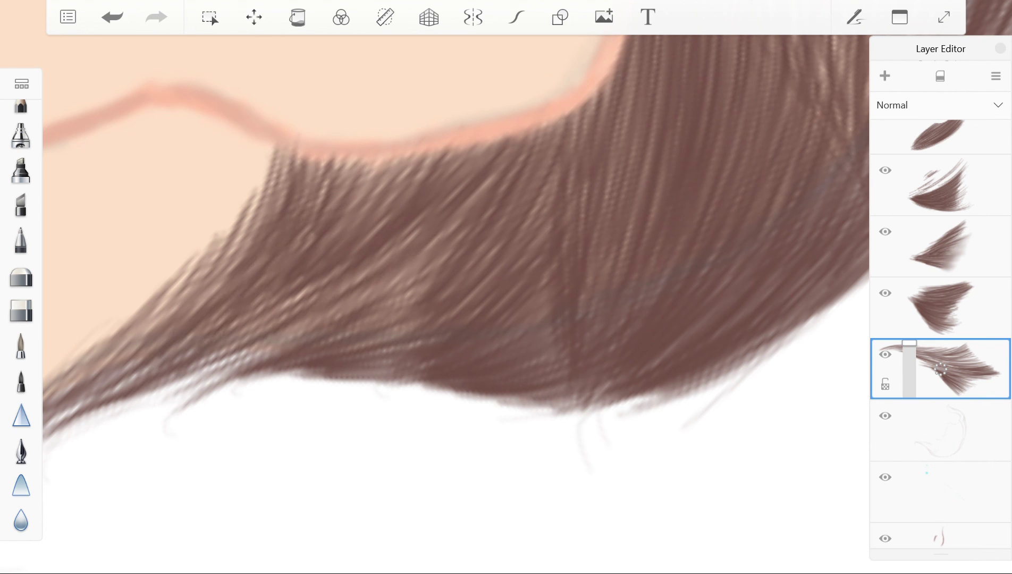
pyautogui.moveTo(439, 254); pyautogui.dragTo(287, 346)
pyautogui.moveTo(407, 308); pyautogui.dragTo(320, 346)
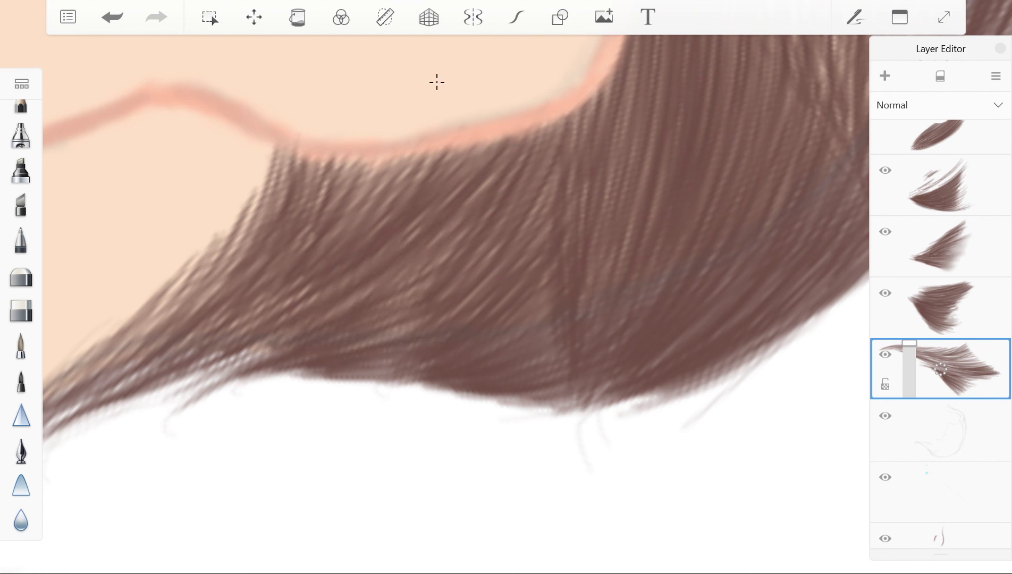
pyautogui.moveTo(436, 82); pyautogui.dragTo(494, 159)
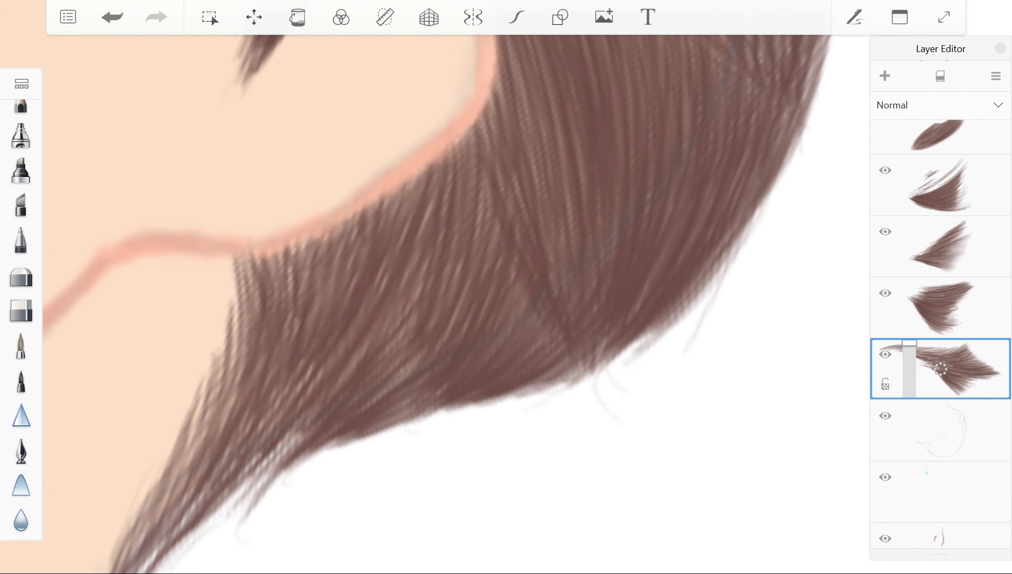
pyautogui.moveTo(479, 265); pyautogui.dragTo(447, 318)
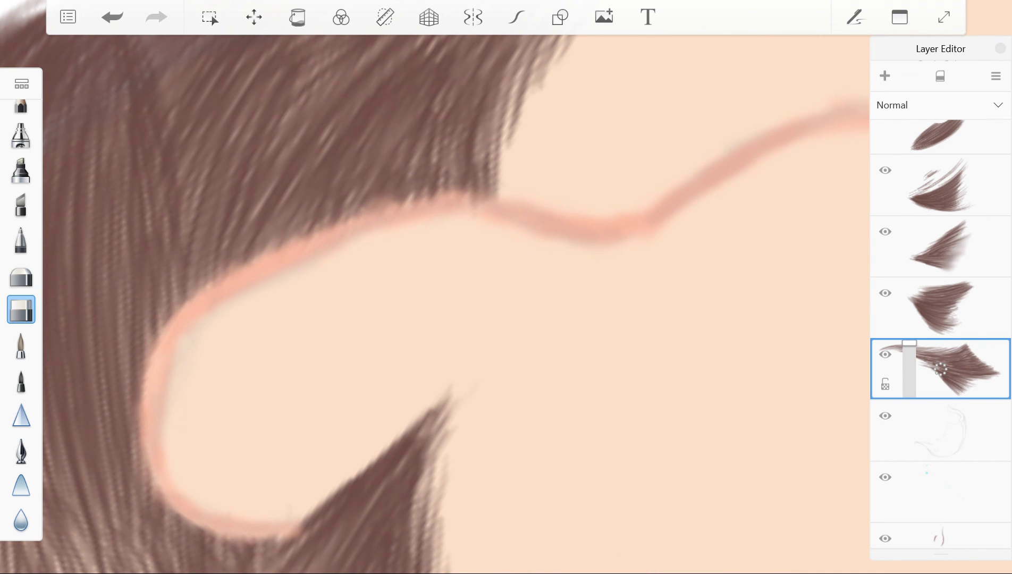
pyautogui.moveTo(478, 266); pyautogui.dragTo(435, 298)
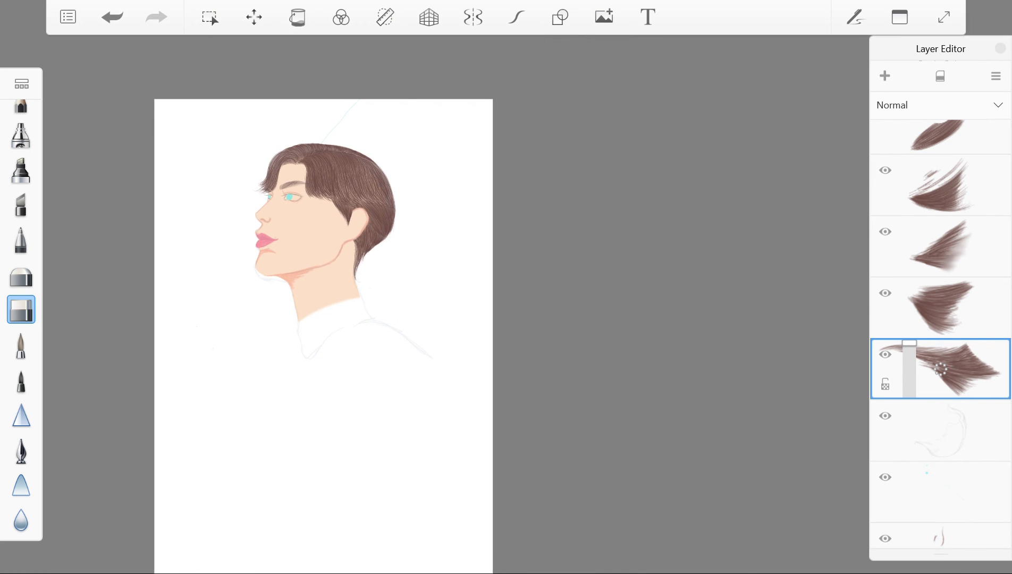